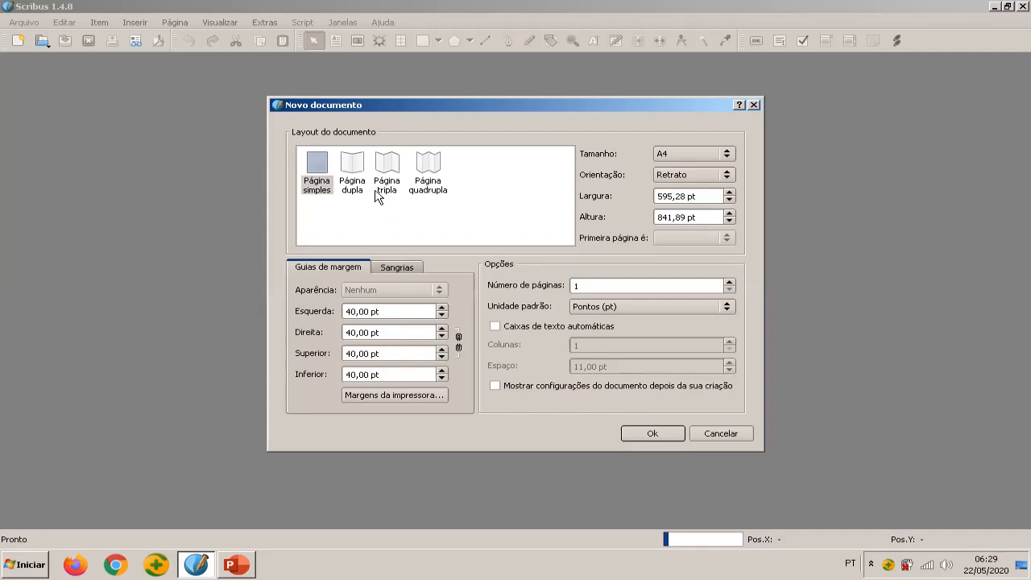
# Set the new document to a double-page layout, centimetres as the default unit and 4 pages
pyautogui.click(352, 175)
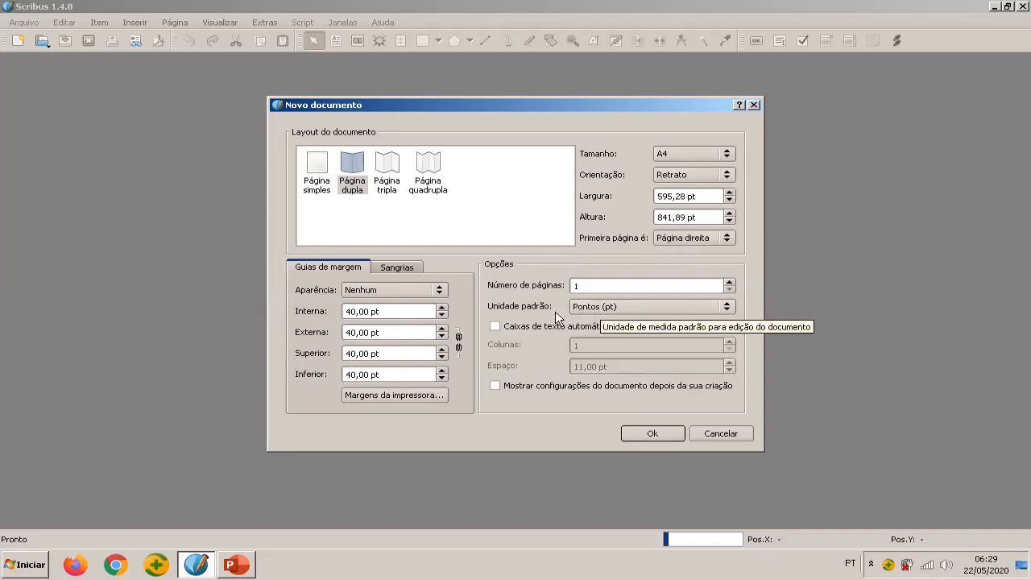
pyautogui.click(726, 307)
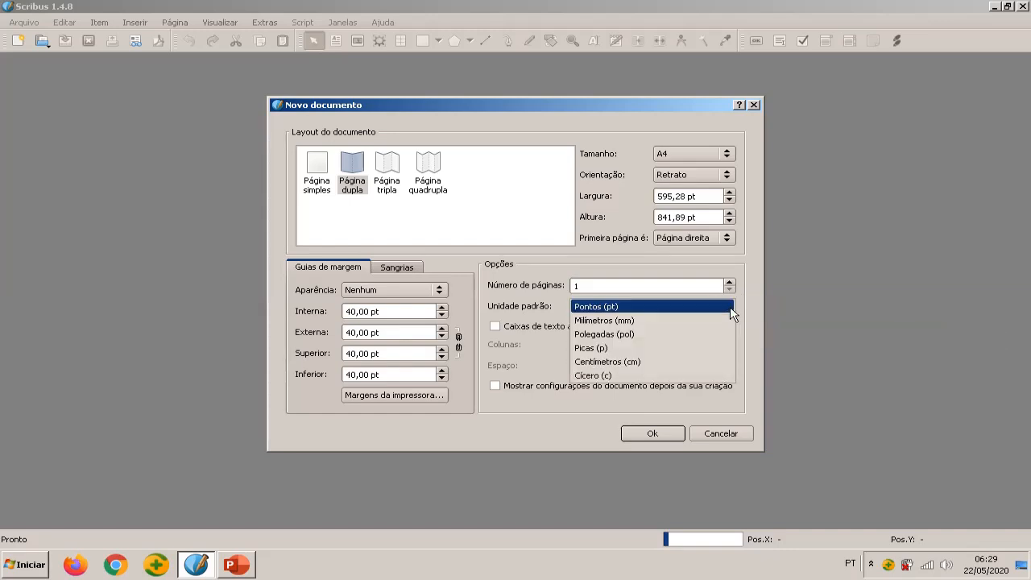
pyautogui.click(653, 361)
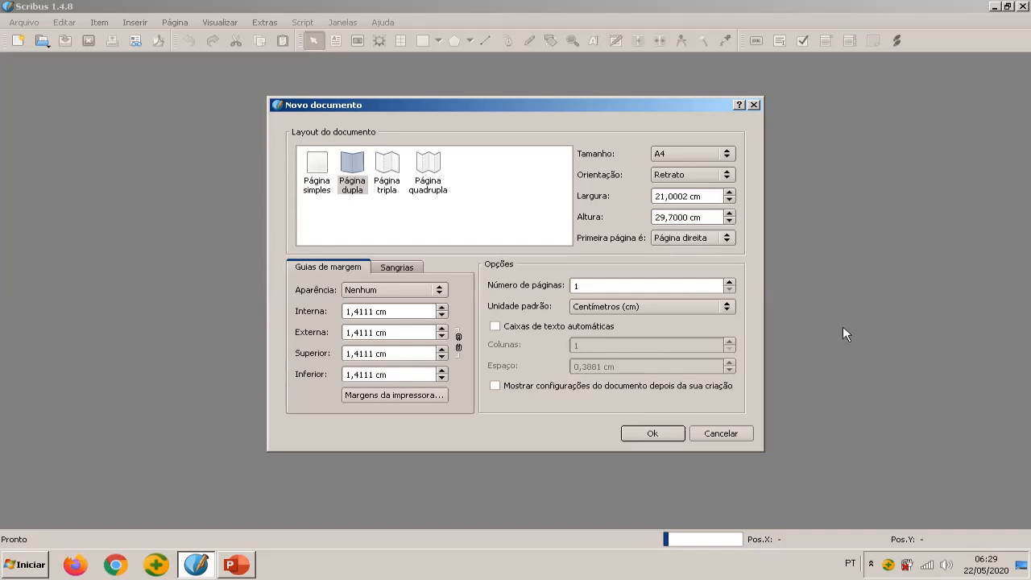
pyautogui.click(728, 290)
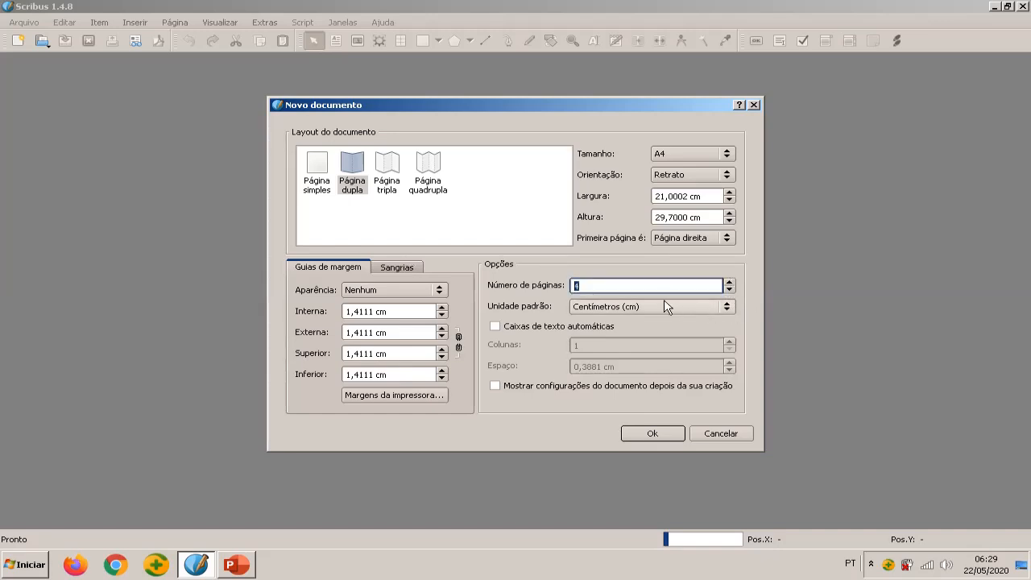
# Enable automatic text frames with 3 columns and a 0,5 cm gap, and create the document
pyautogui.click(495, 325)
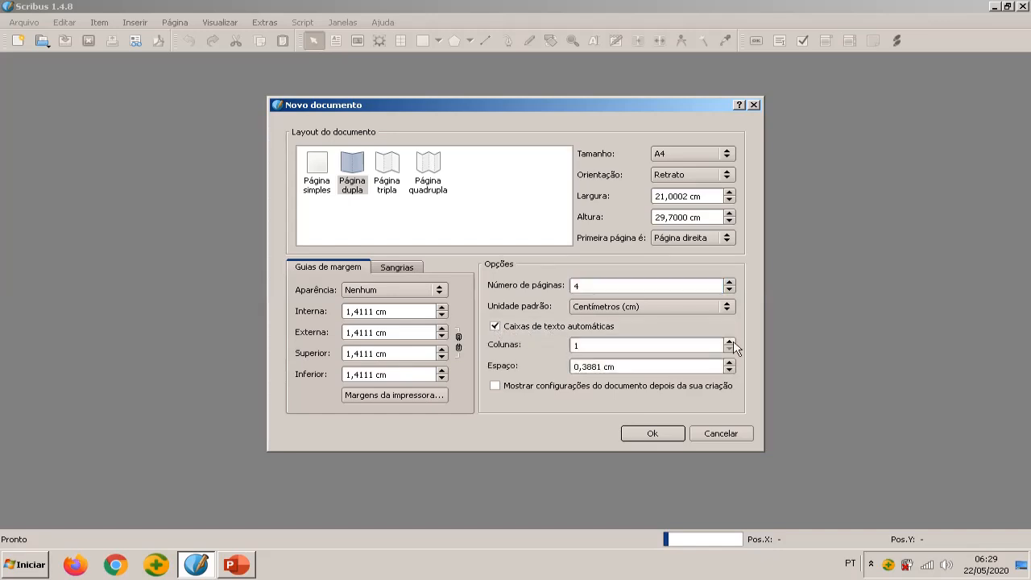
pyautogui.click(730, 341)
pyautogui.click(729, 341)
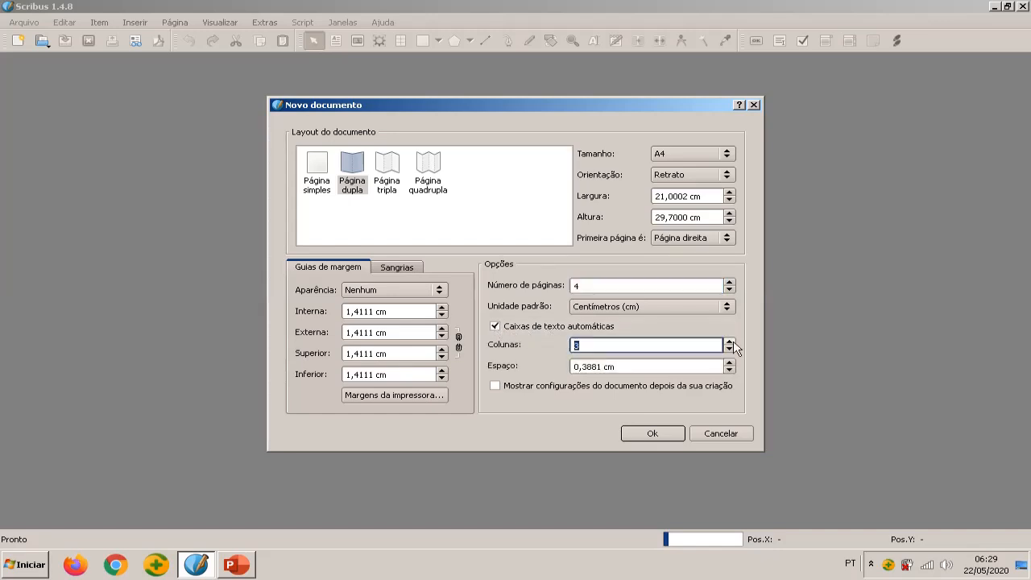
pyautogui.tripleClick(673, 368)
pyautogui.write('0,5')
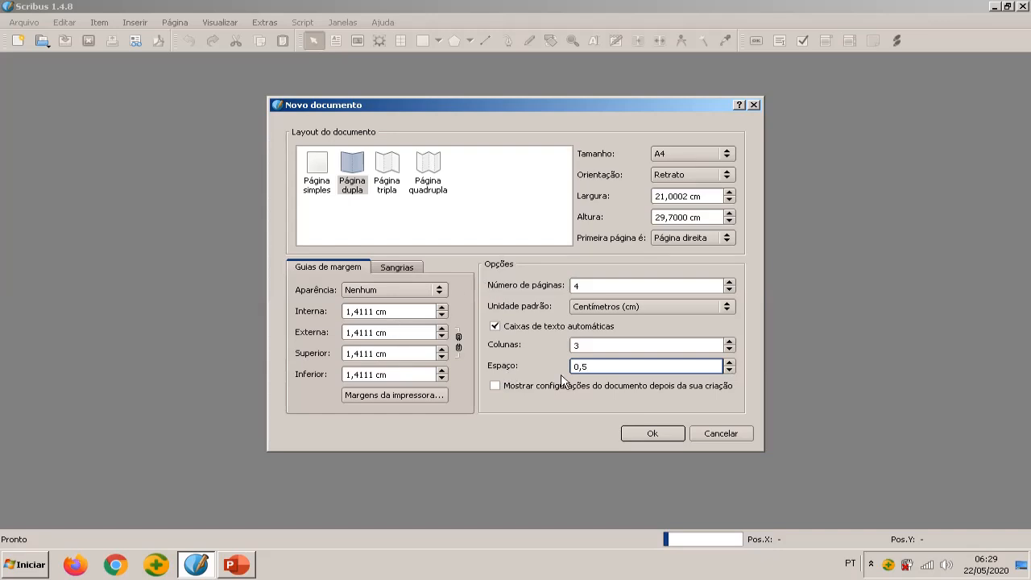
pyautogui.click(653, 436)
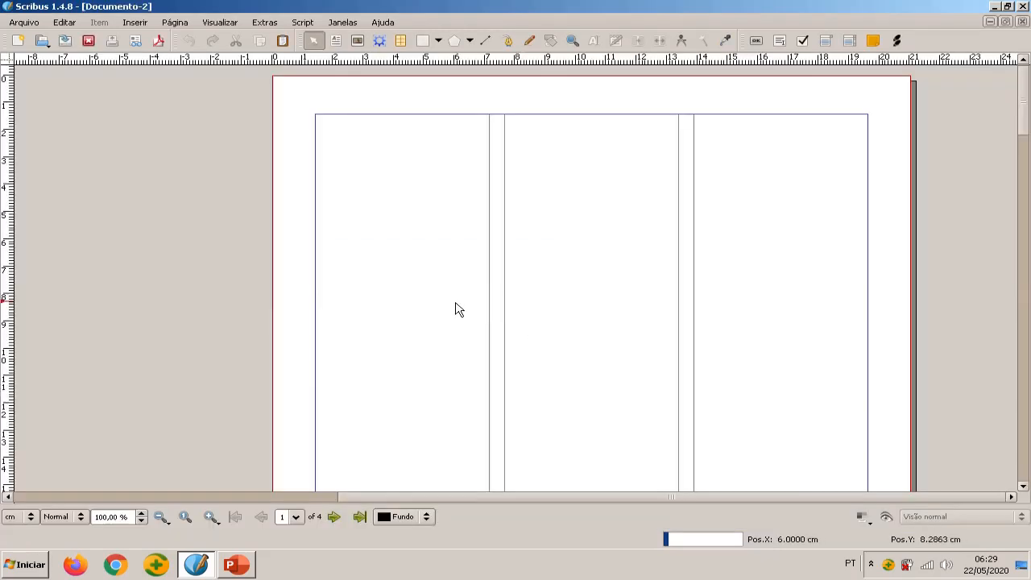
# Examine the arrangement of the four pages and the column layout on the first page
pyautogui.scroll(-2, 456, 309)
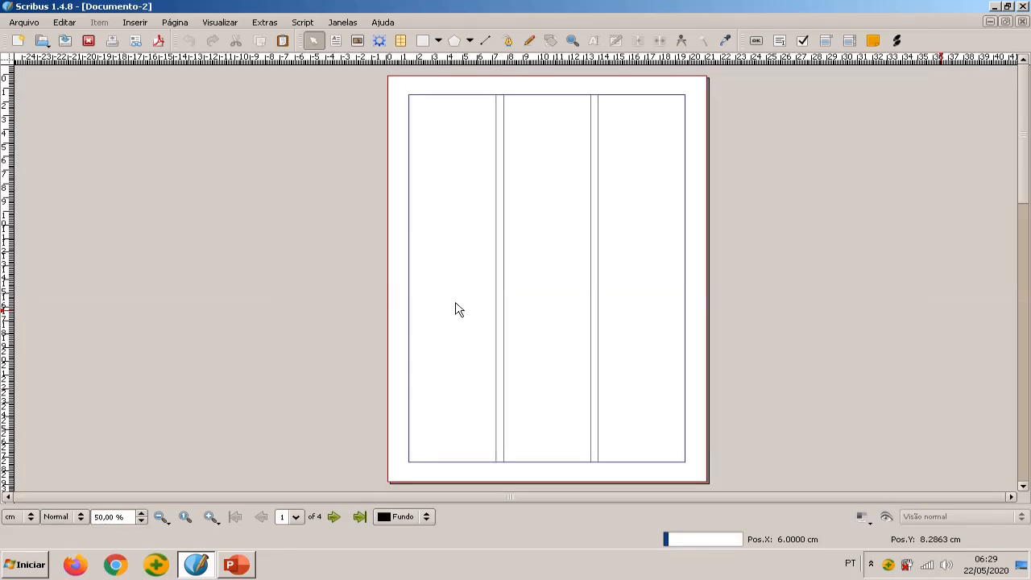
pyautogui.scroll(-1, 456, 310)
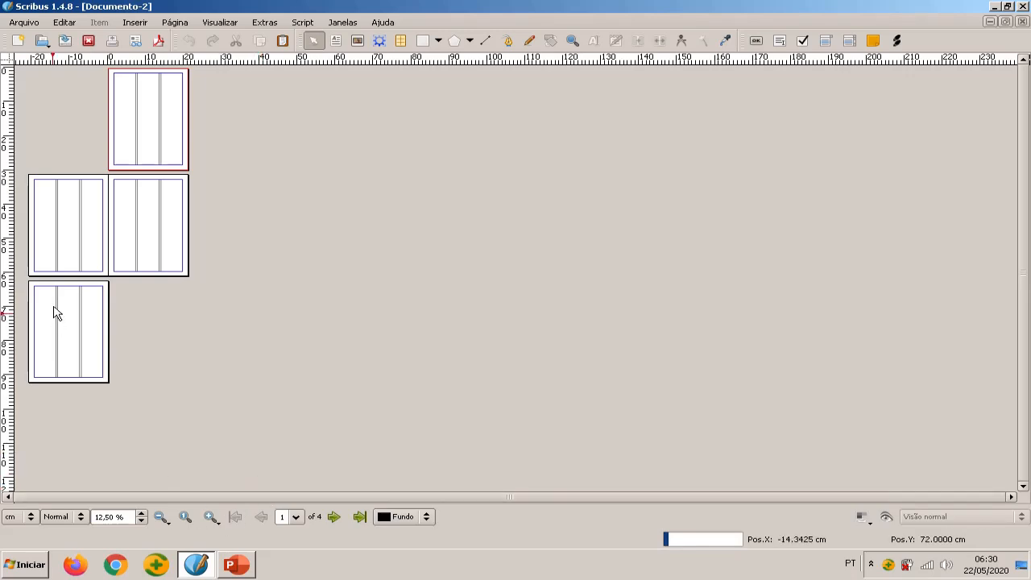
pyautogui.scroll(1, 58, 295)
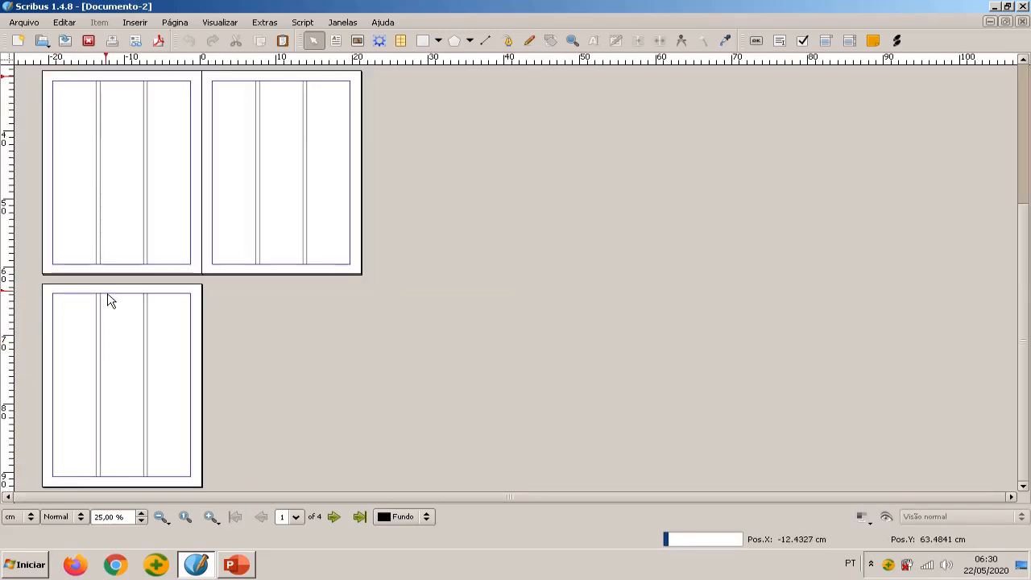
pyautogui.scroll(-1, 110, 297)
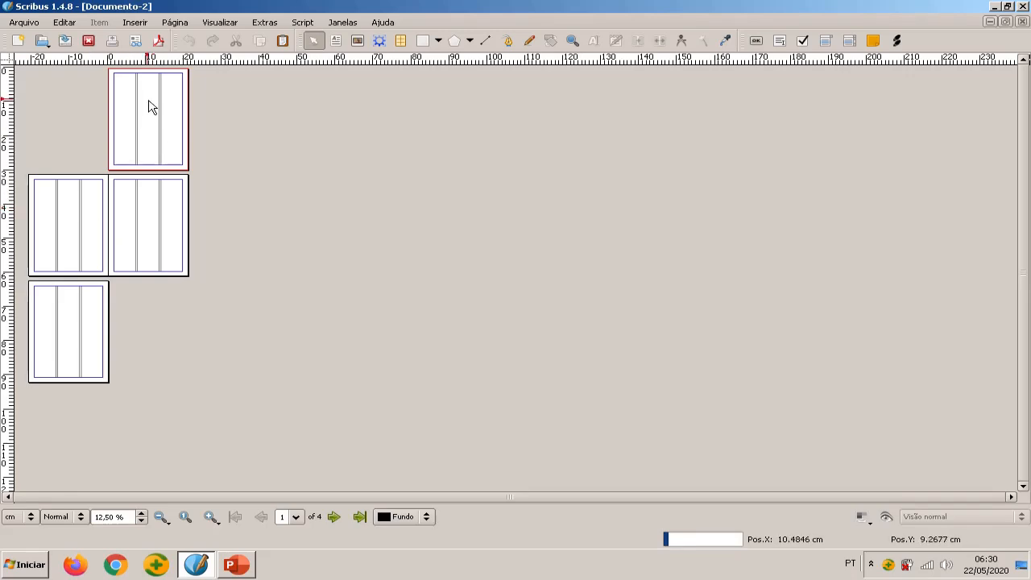
pyautogui.scroll(2, 149, 107)
pyautogui.scroll(2, 452, 145)
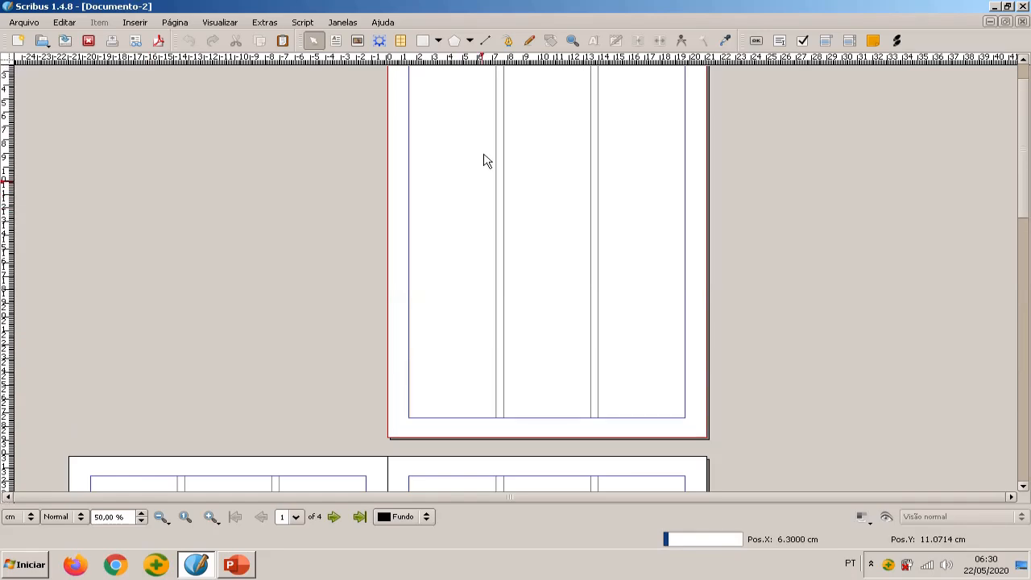
pyautogui.scroll(1, 486, 159)
pyautogui.scroll(-1, 486, 159)
pyautogui.scroll(1, 485, 159)
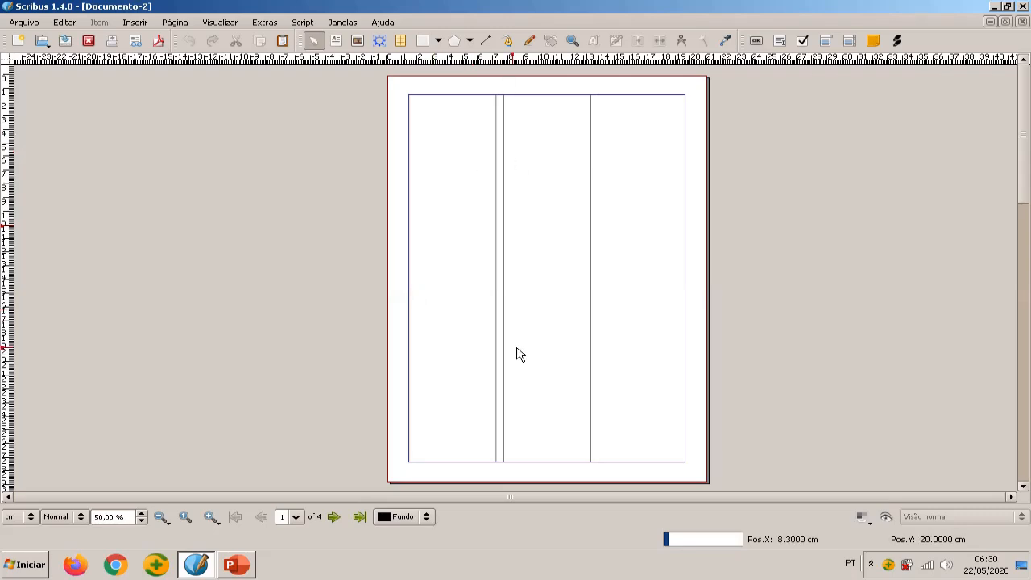
# Open the layer manager and add a new layer above Fundo
pyautogui.click(339, 24)
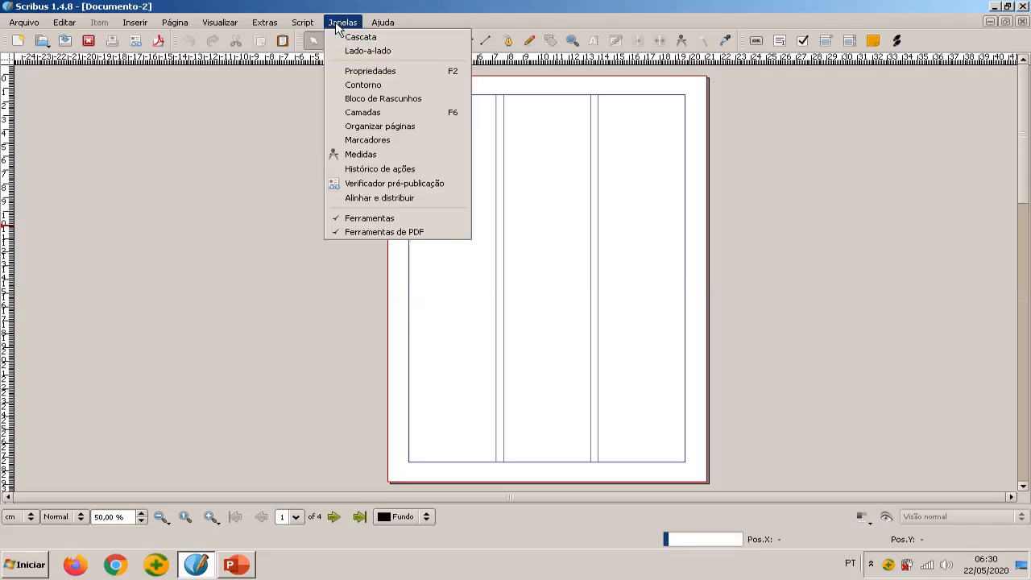
pyautogui.click(427, 117)
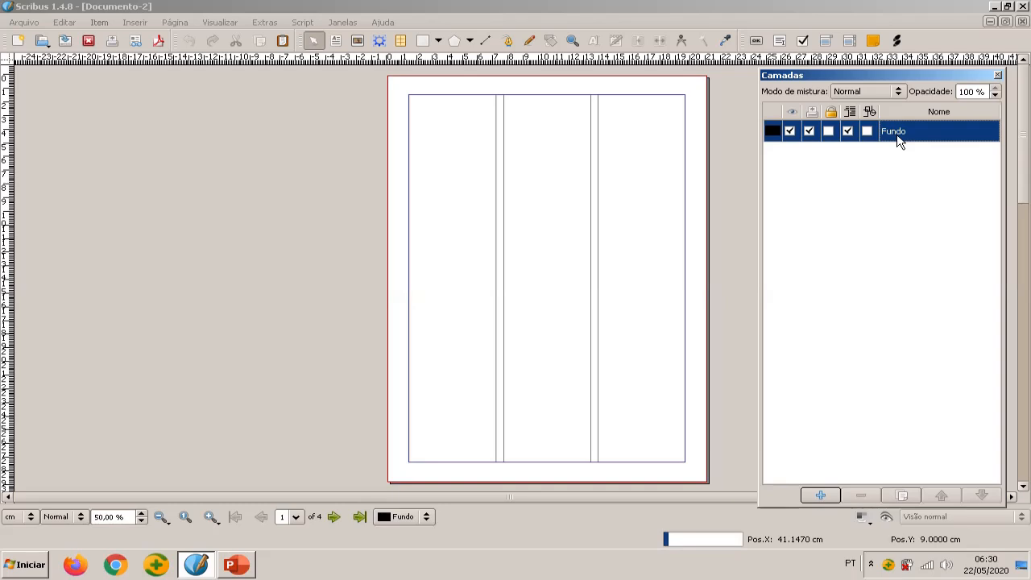
pyautogui.click(822, 496)
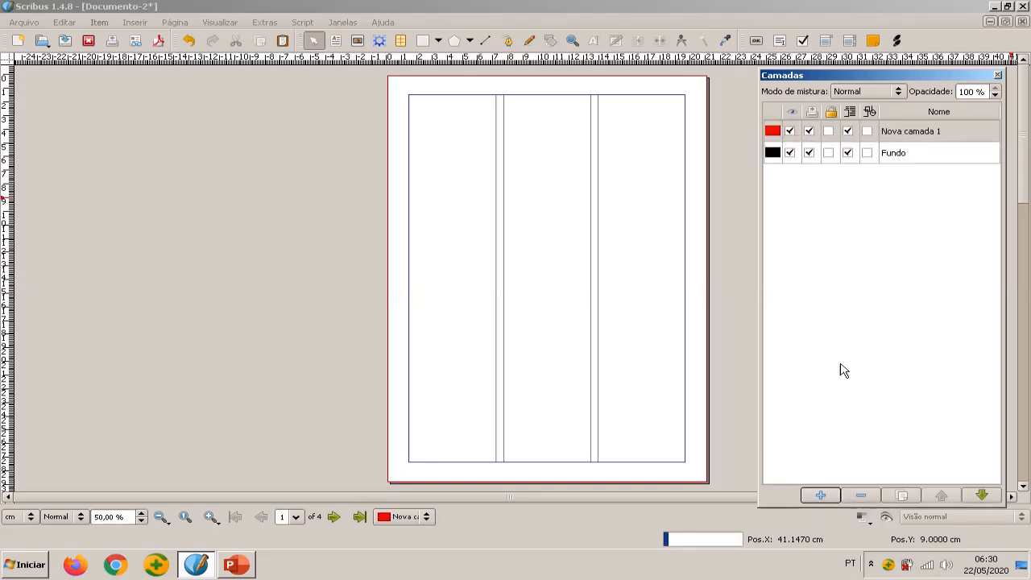
# Rename the new layer as TEXTOS and make it the active layer
pyautogui.doubleClick(923, 133)
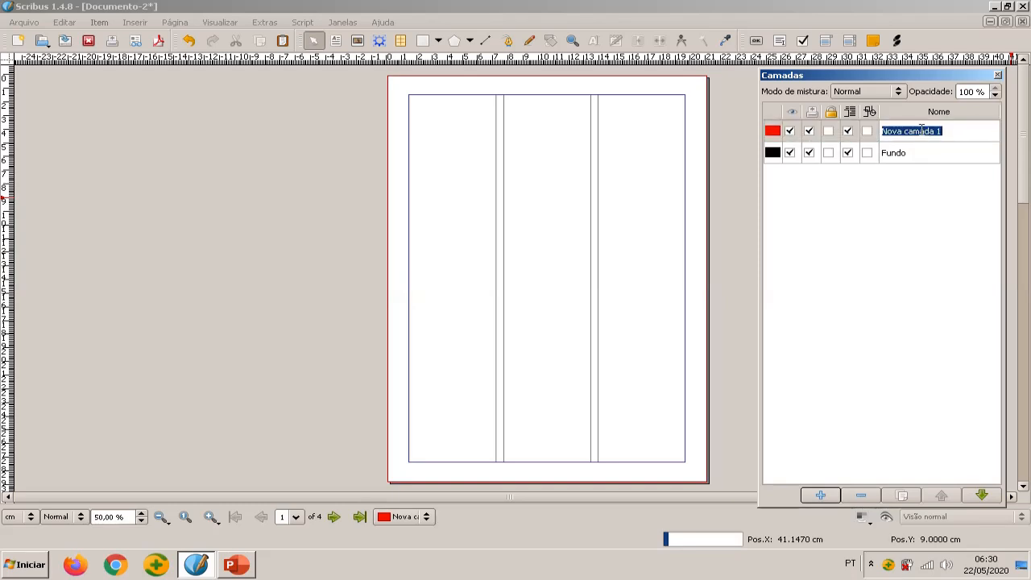
pyautogui.write('te')
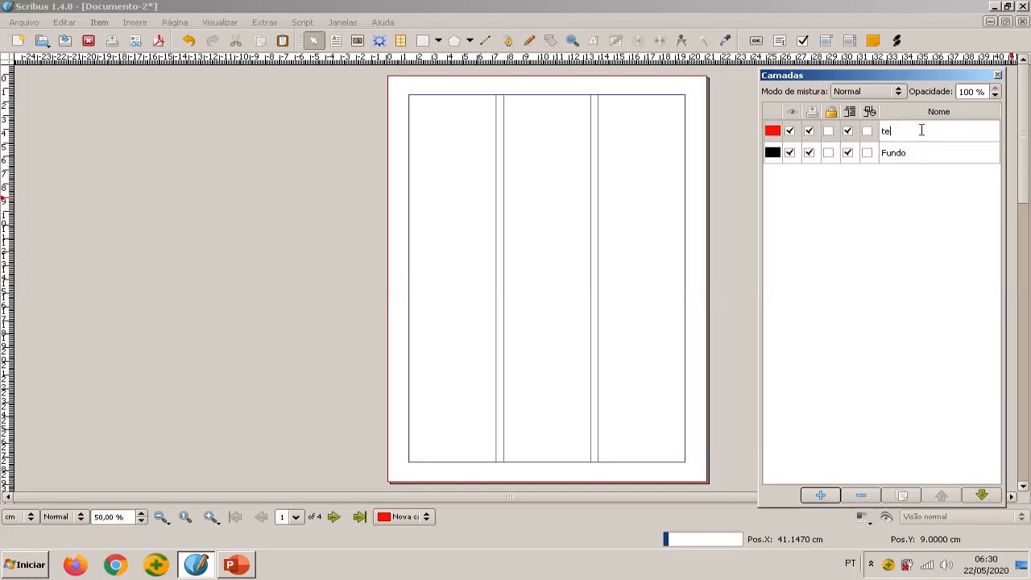
pyautogui.write('xt')
pyautogui.write('TEXTOS')
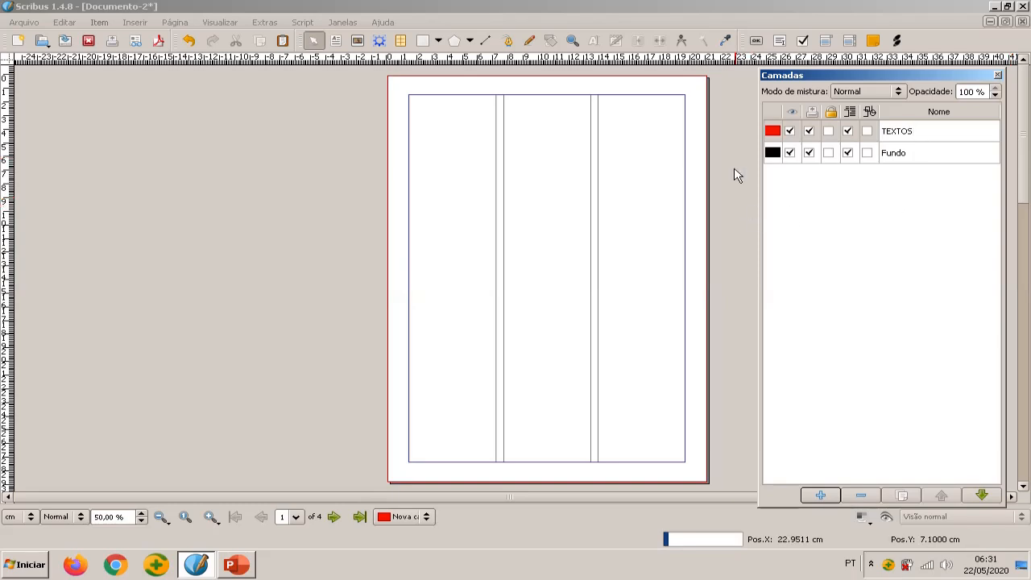
pyautogui.click(730, 206)
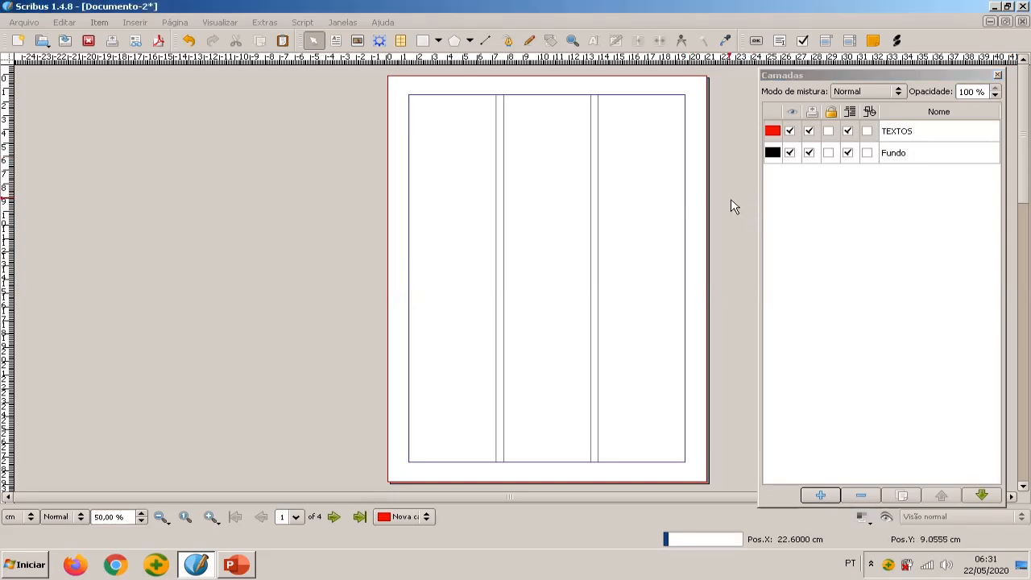
pyautogui.click(917, 131)
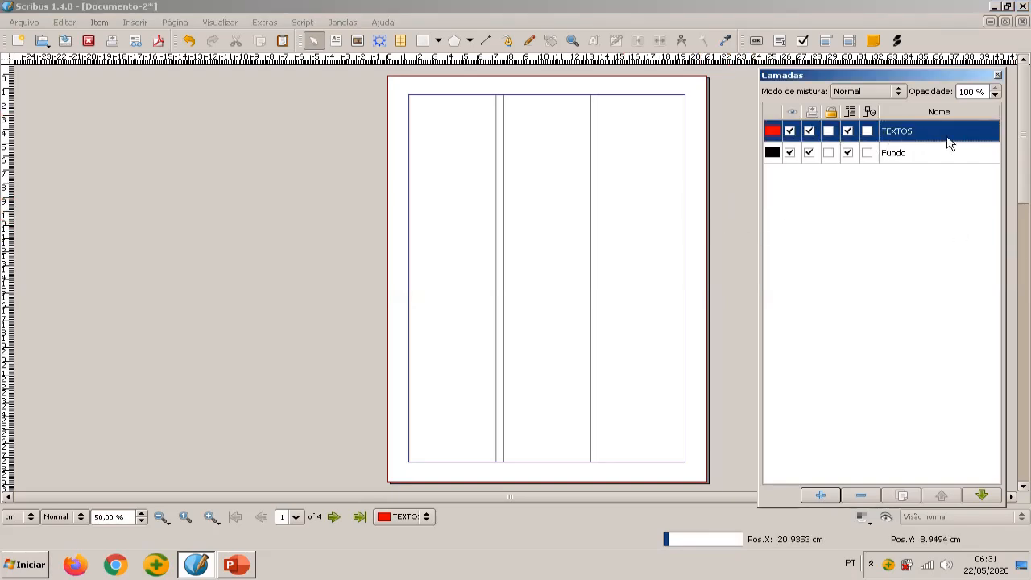
pyautogui.click(276, 109)
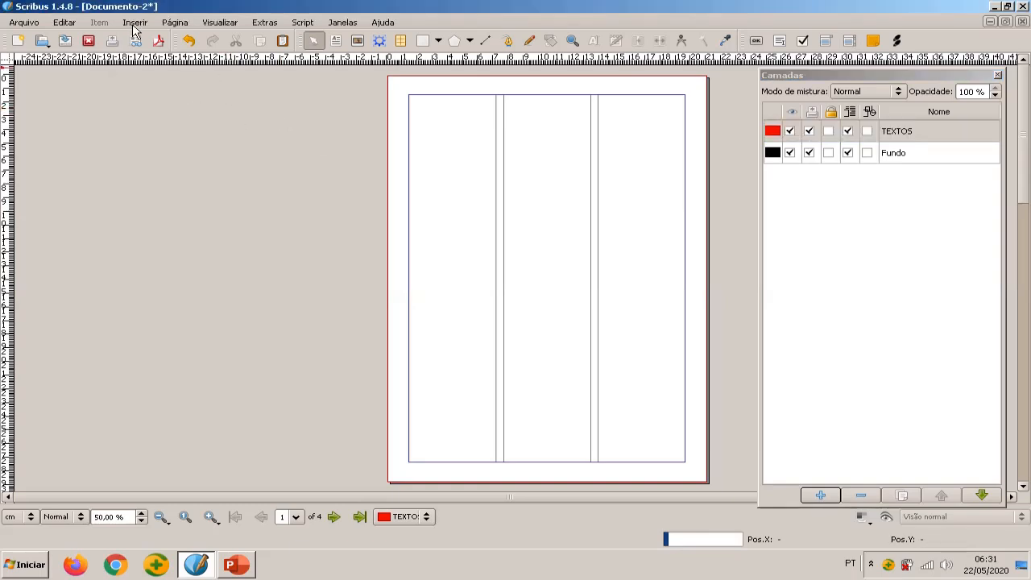
# Enable snapping to both the grid and the guides
pyautogui.click(174, 24)
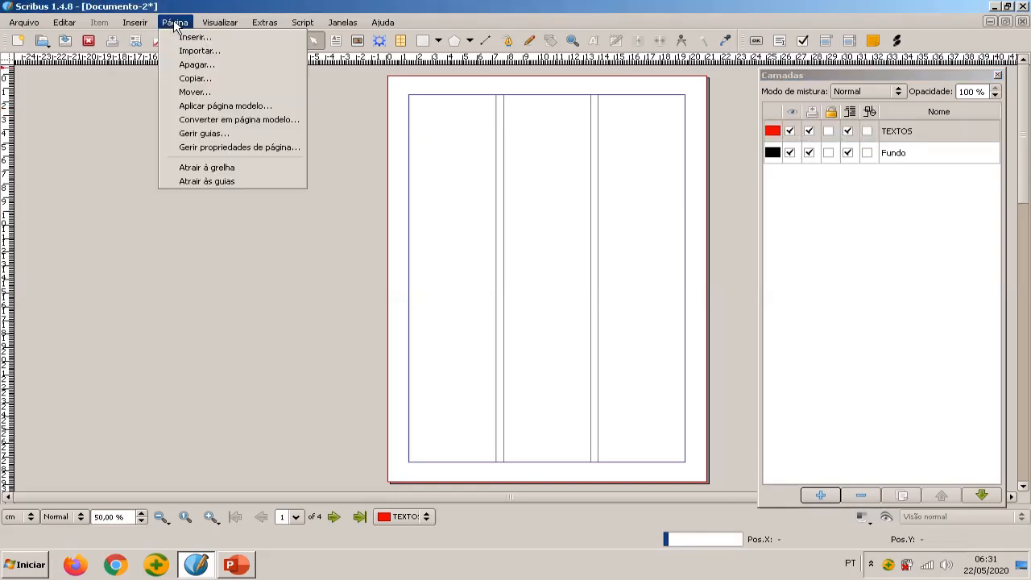
pyautogui.click(262, 169)
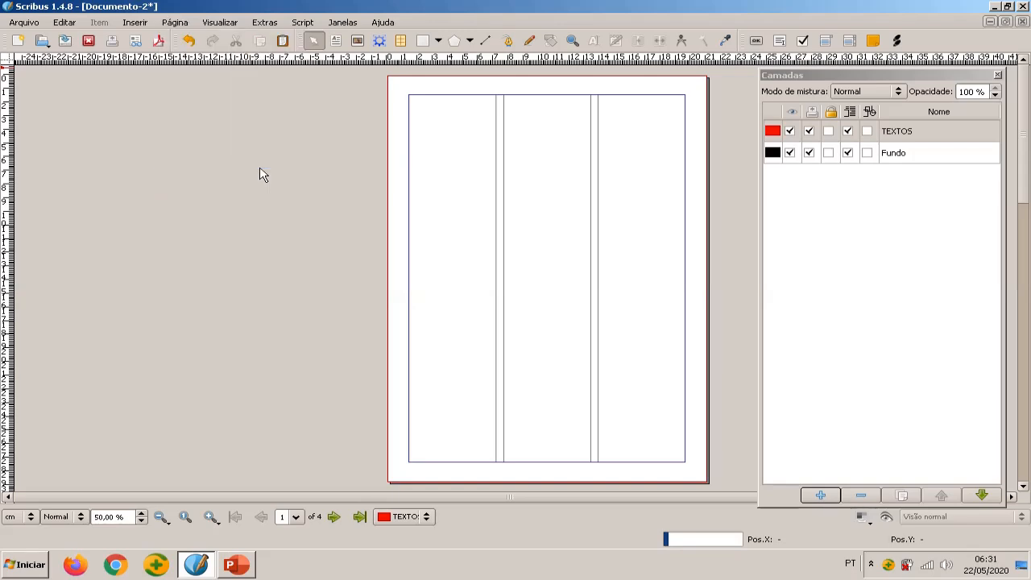
pyautogui.click(177, 24)
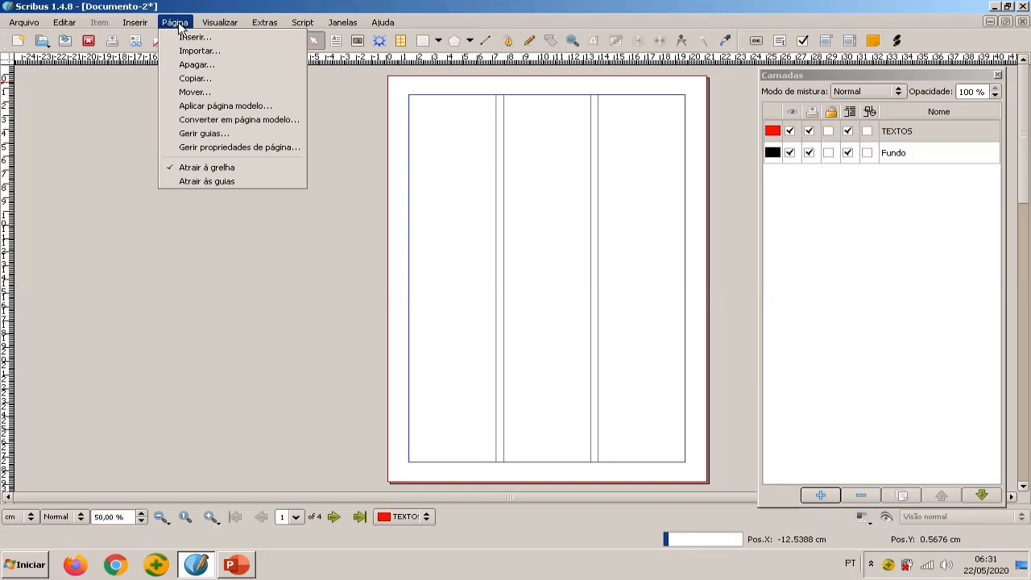
pyautogui.click(223, 183)
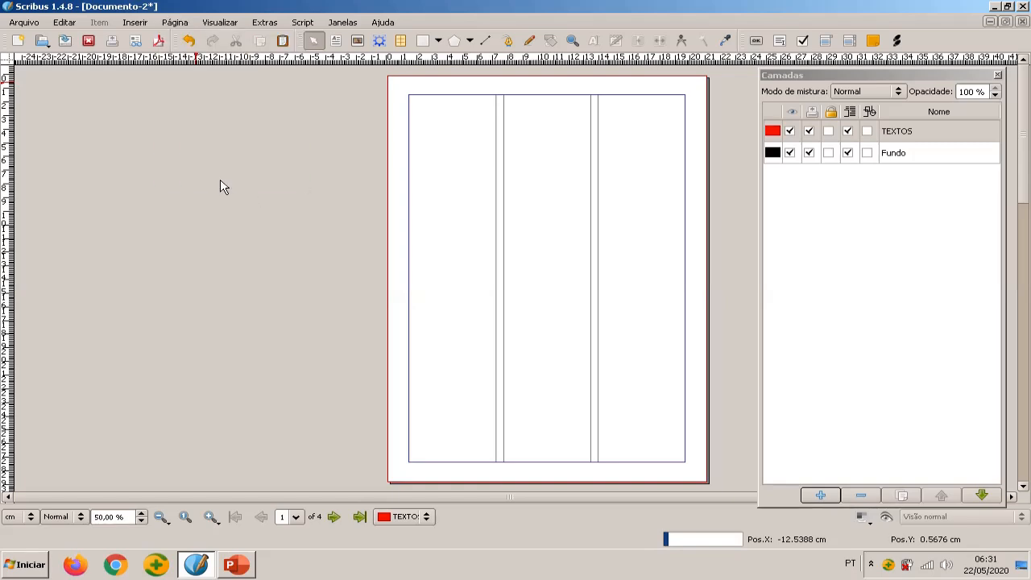
# Show the page grid and hide it again
pyautogui.click(229, 25)
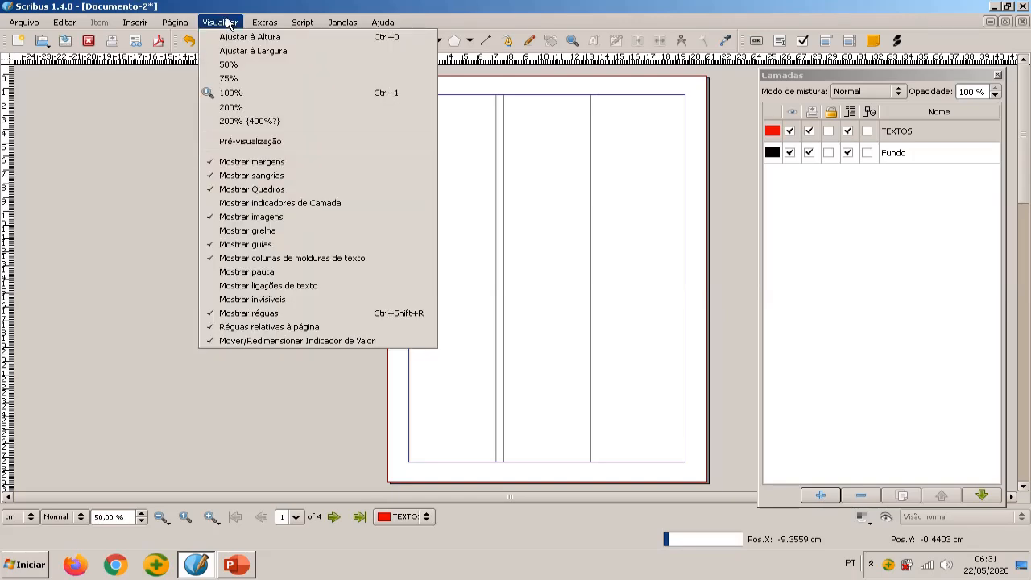
pyautogui.click(276, 231)
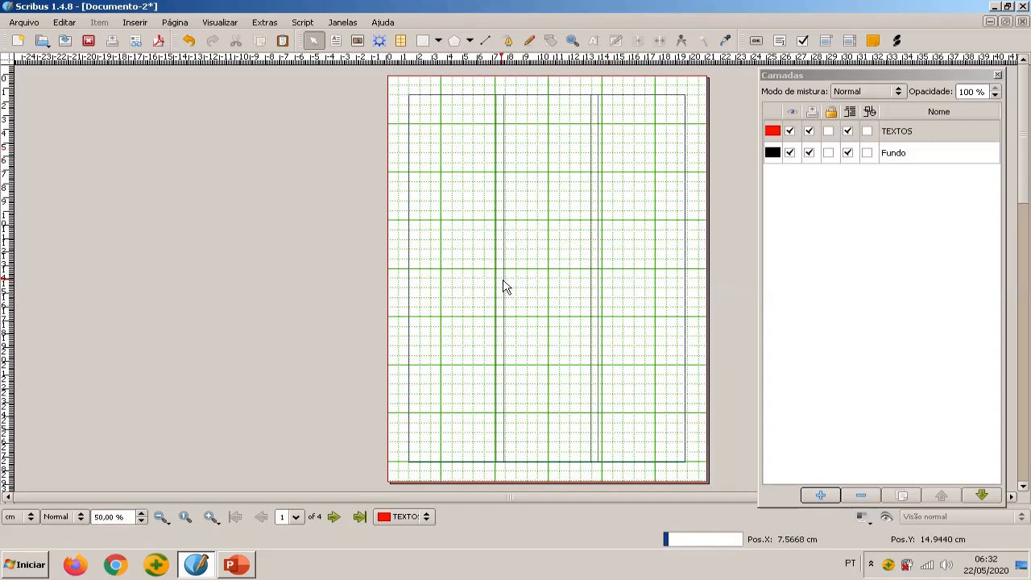
pyautogui.click(218, 26)
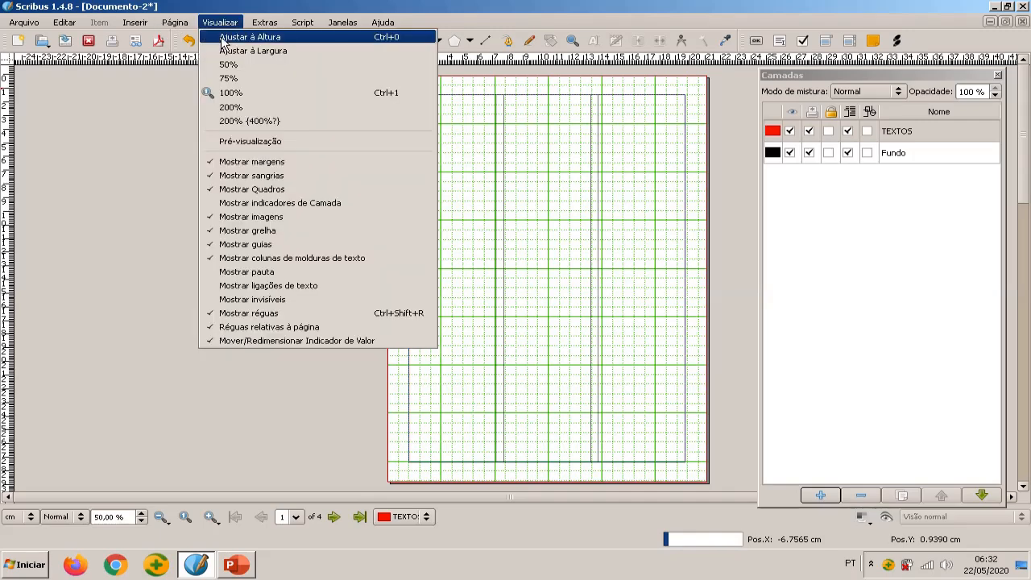
pyautogui.click(262, 231)
# Show the baseline grid (pauta) on the page and hide it again
pyautogui.click(219, 23)
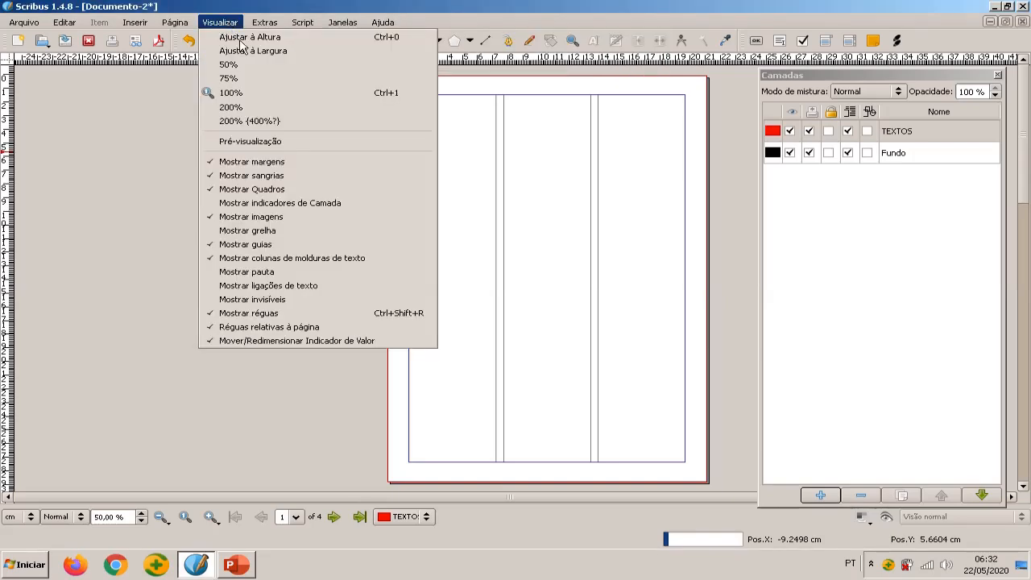
pyautogui.click(283, 274)
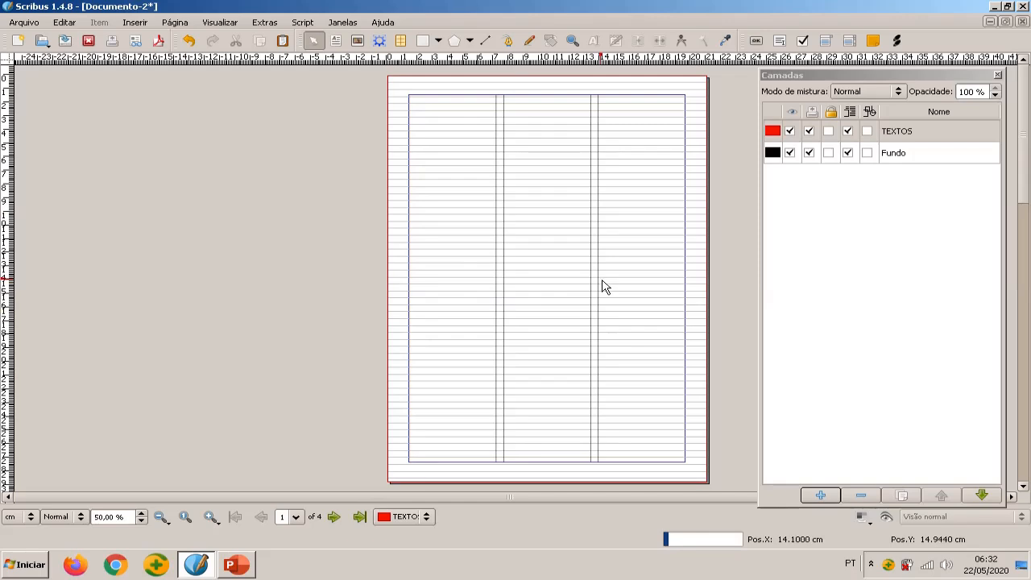
pyautogui.click(219, 24)
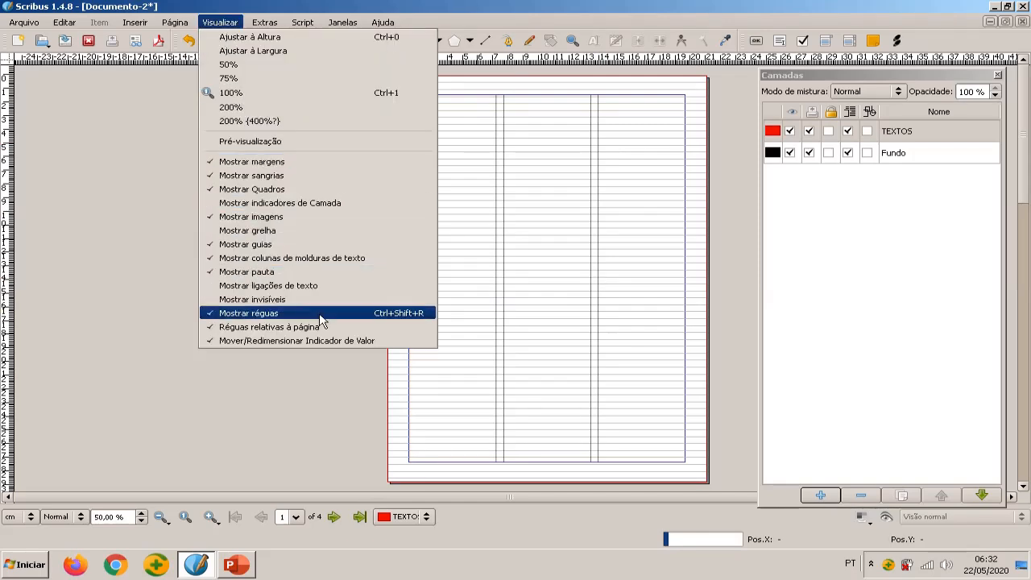
pyautogui.click(297, 280)
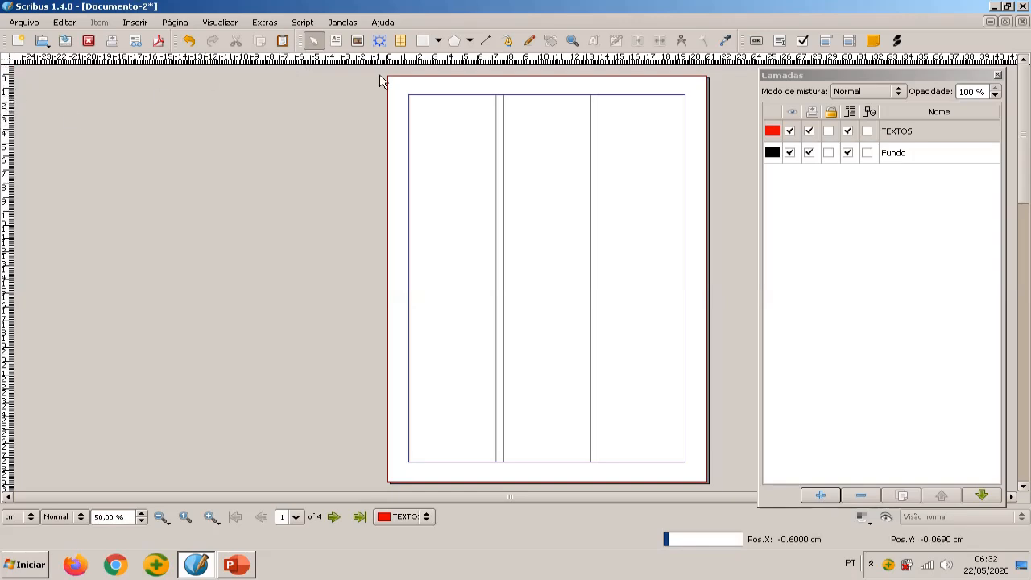
# Place six horizontal guides across page 1, starting at the top margin and spaced down to about 18 cm from the page top
pyautogui.moveTo(407, 65); pyautogui.dragTo(465, 93)
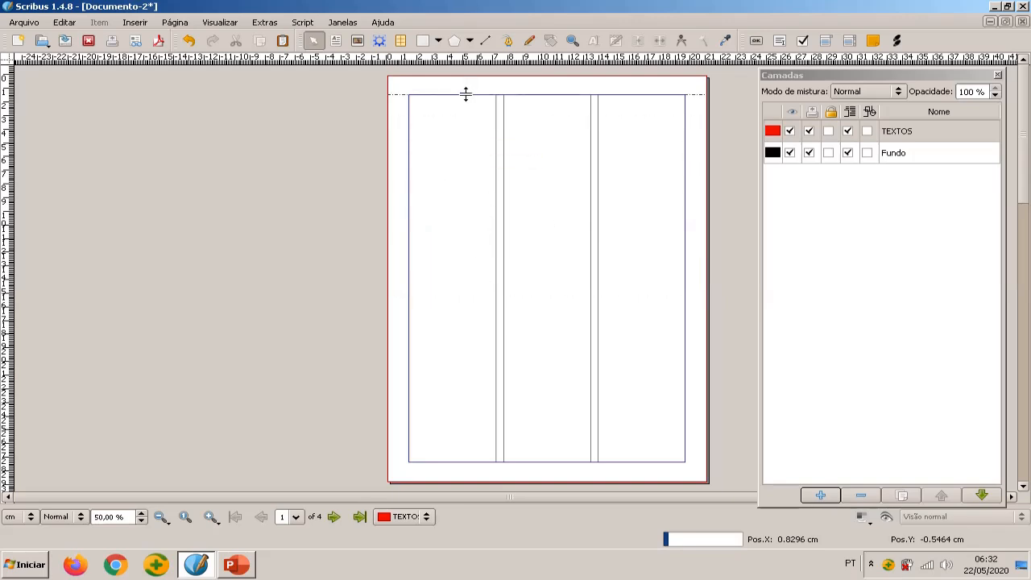
pyautogui.moveTo(504, 54); pyautogui.dragTo(535, 92)
pyautogui.moveTo(471, 56); pyautogui.dragTo(490, 167)
pyautogui.moveTo(553, 64); pyautogui.dragTo(568, 224)
pyautogui.moveTo(540, 163); pyautogui.dragTo(485, 194)
pyautogui.moveTo(505, 63); pyautogui.dragTo(515, 255)
pyautogui.moveTo(503, 61); pyautogui.dragTo(502, 274)
pyautogui.moveTo(494, 63); pyautogui.dragTo(521, 327)
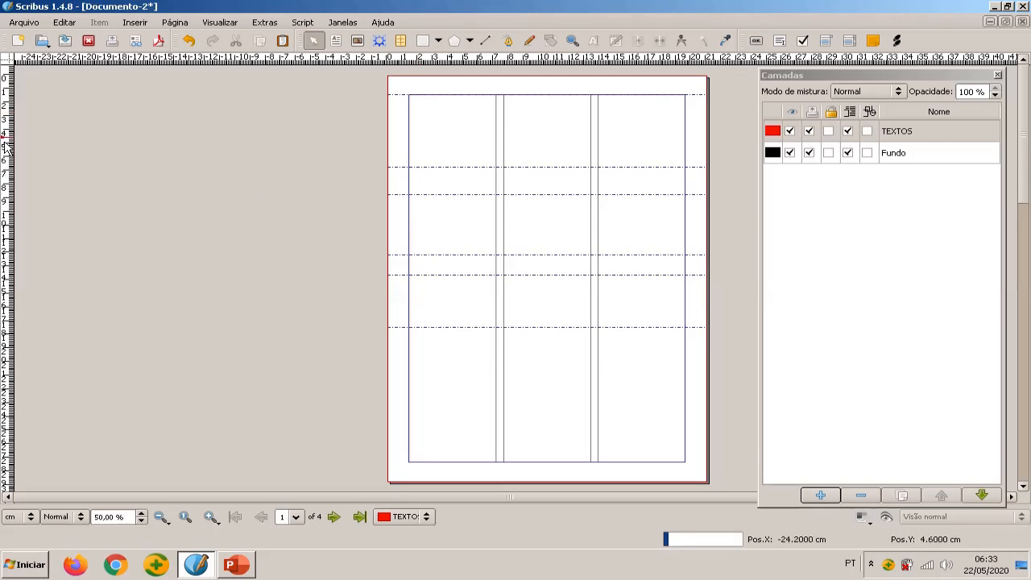
# Add vertical guides at both side margins and the first column's right edge, plus horizontal guides near the bottom margin and a little above it
pyautogui.moveTo(6, 139); pyautogui.dragTo(409, 150)
pyautogui.moveTo(12, 158); pyautogui.dragTo(685, 152)
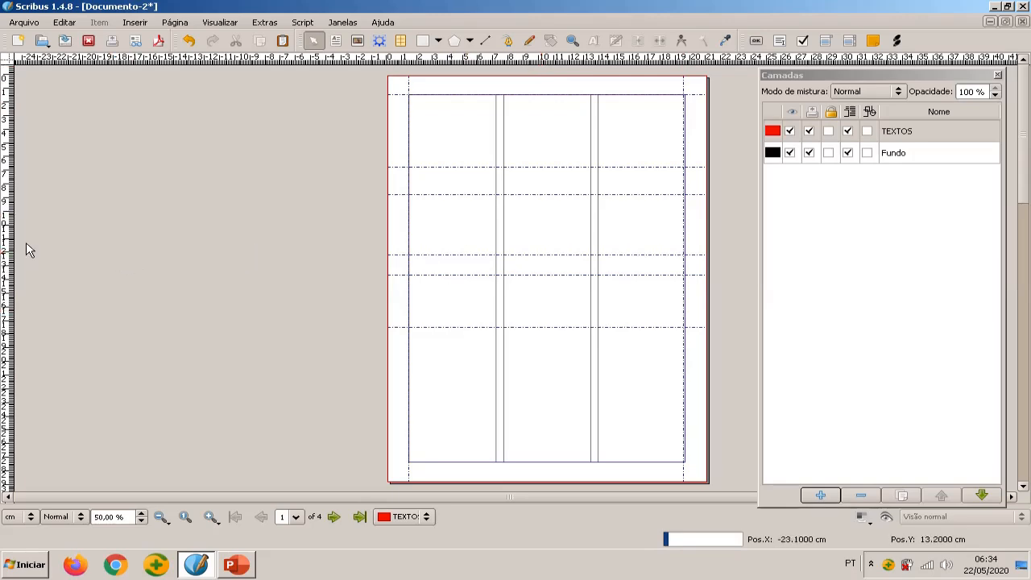
pyautogui.moveTo(10, 250); pyautogui.dragTo(497, 241)
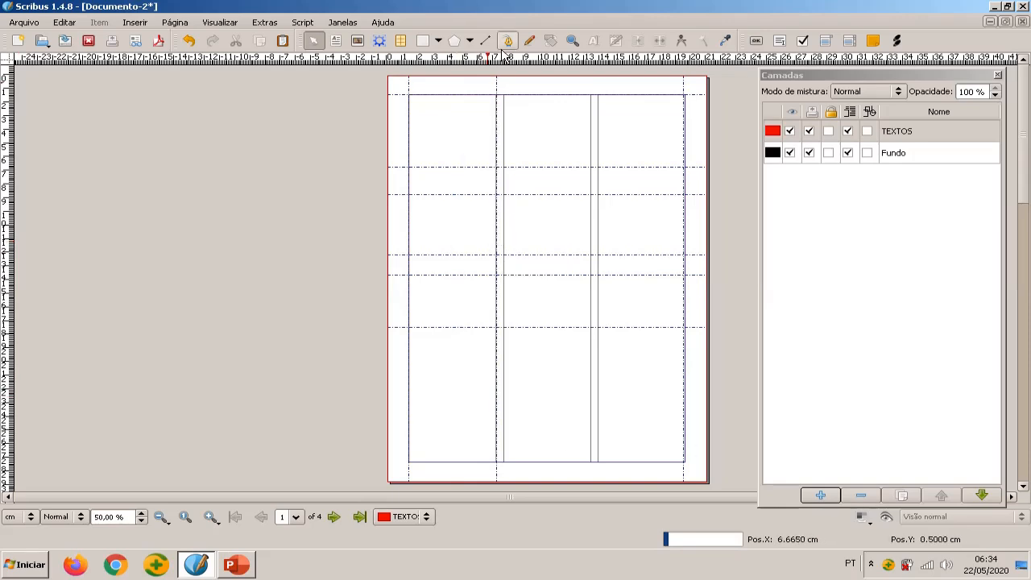
pyautogui.moveTo(534, 57); pyautogui.dragTo(582, 460)
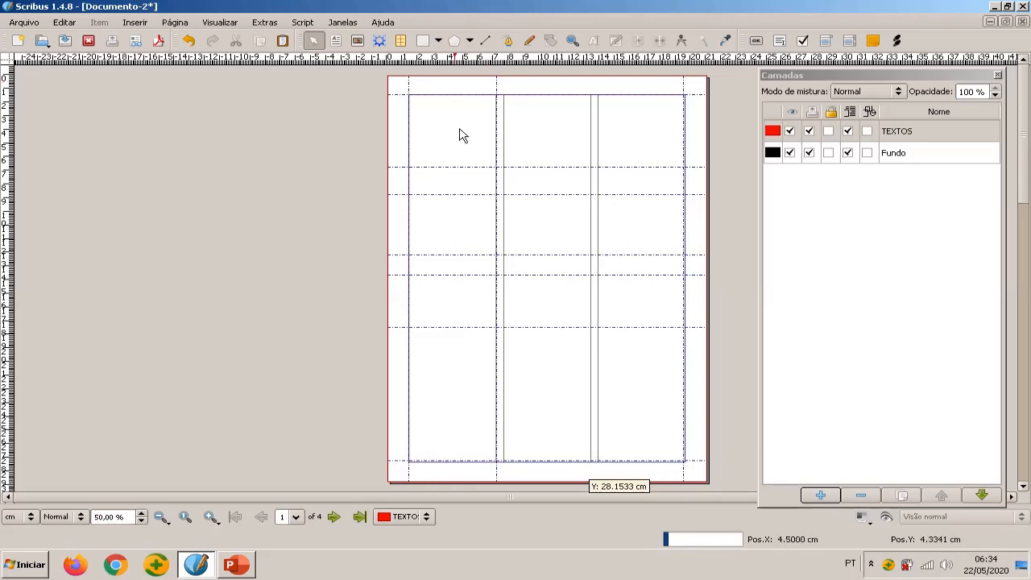
pyautogui.moveTo(498, 64); pyautogui.dragTo(556, 417)
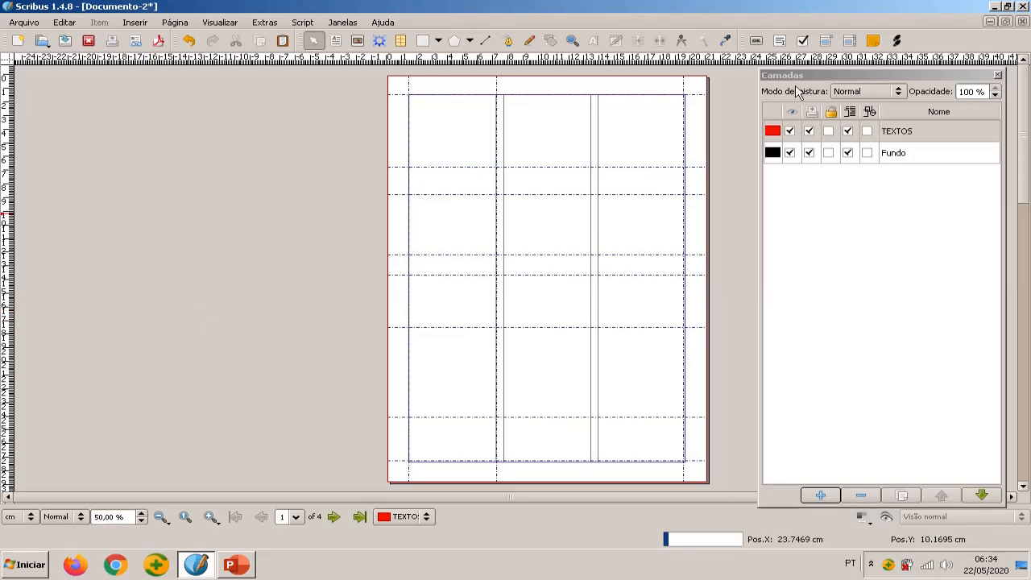
# Insert a text frame spanning all three columns between the top margin guide and the second horizontal guide
pyautogui.click(132, 24)
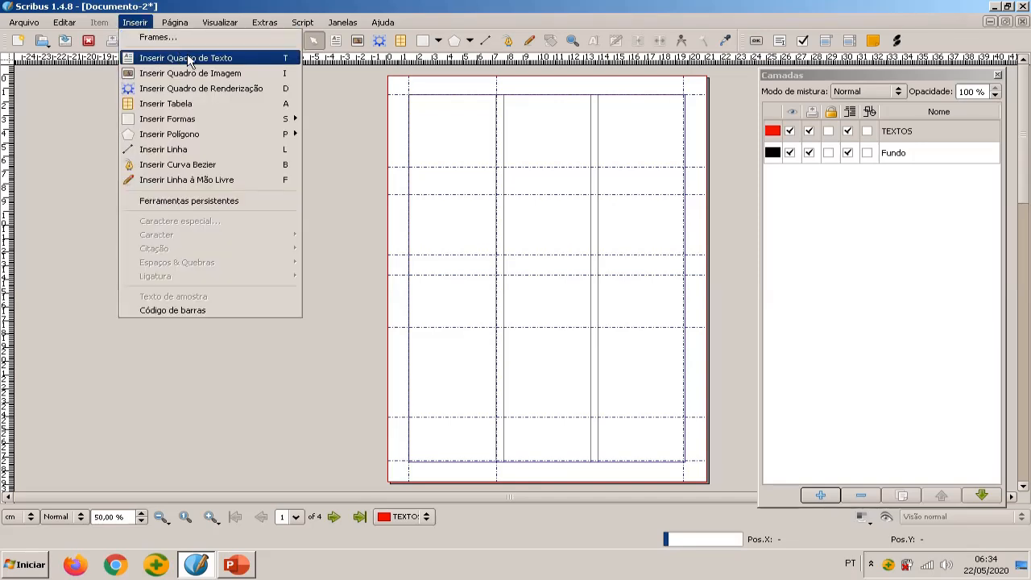
pyautogui.click(338, 41)
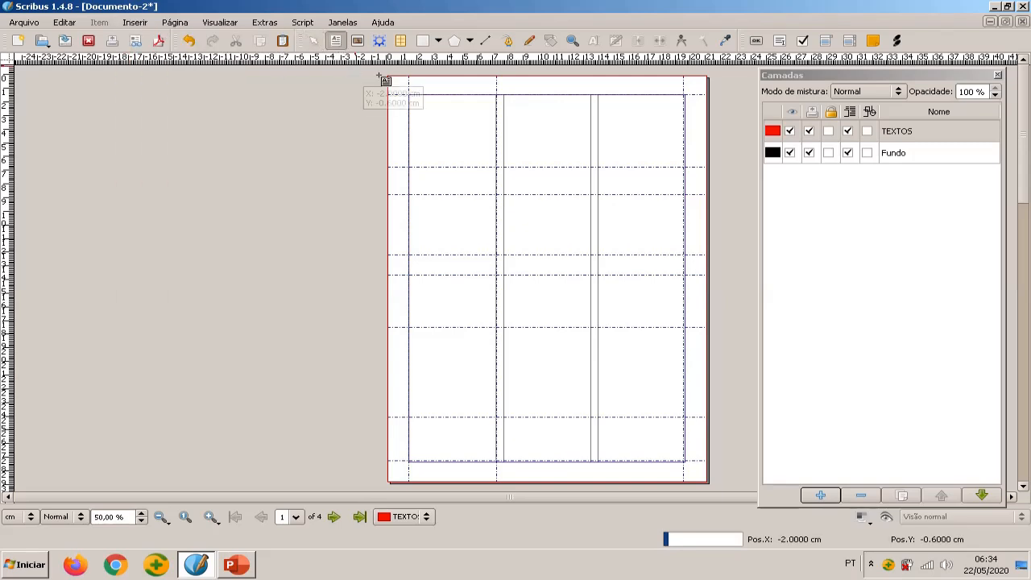
pyautogui.moveTo(409, 95); pyautogui.dragTo(677, 166)
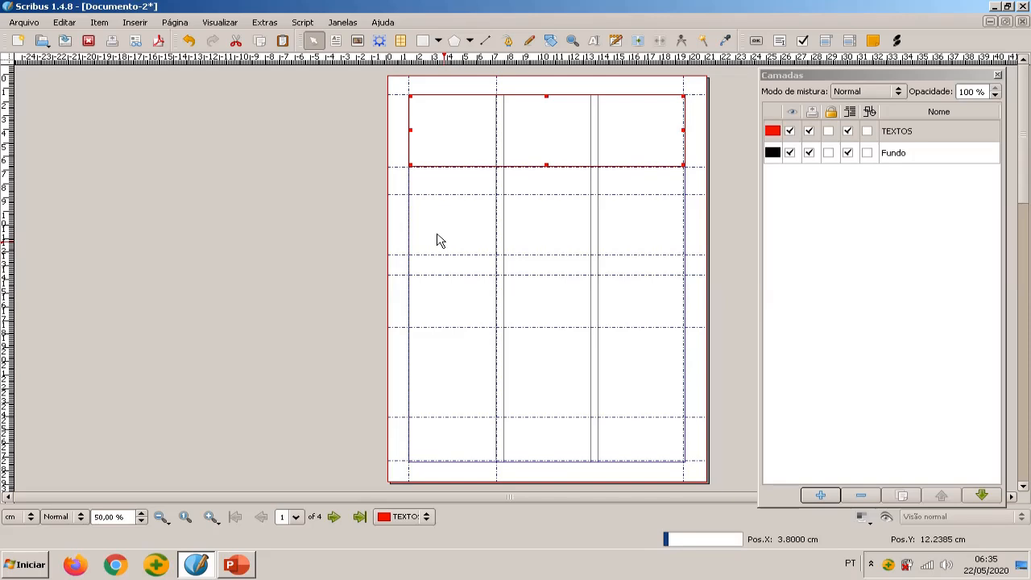
# Insert two text frames in the first column, one between the third and fourth horizontal guides and one between the fifth and sixth
pyautogui.click(337, 41)
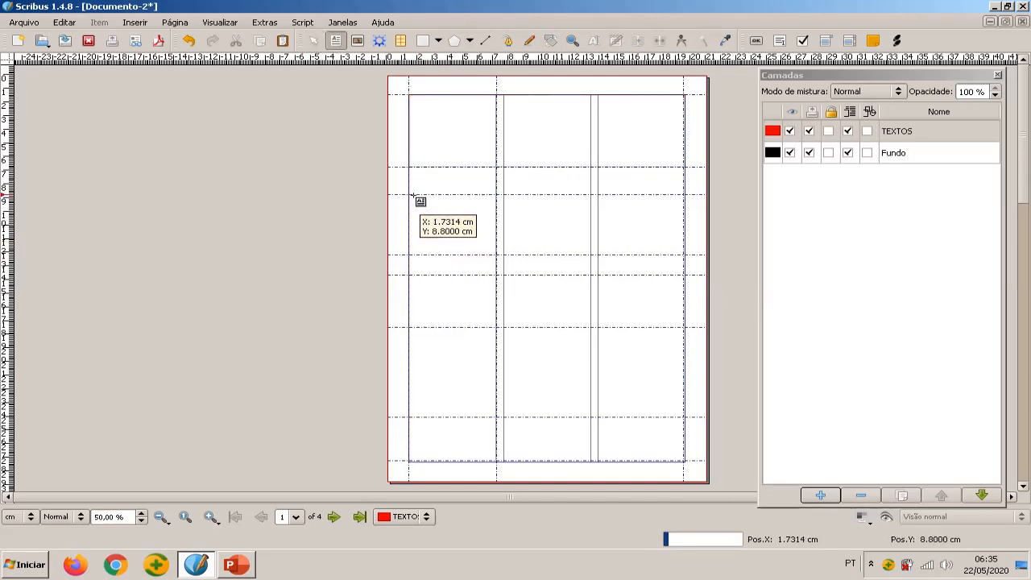
pyautogui.moveTo(408, 195); pyautogui.dragTo(499, 255)
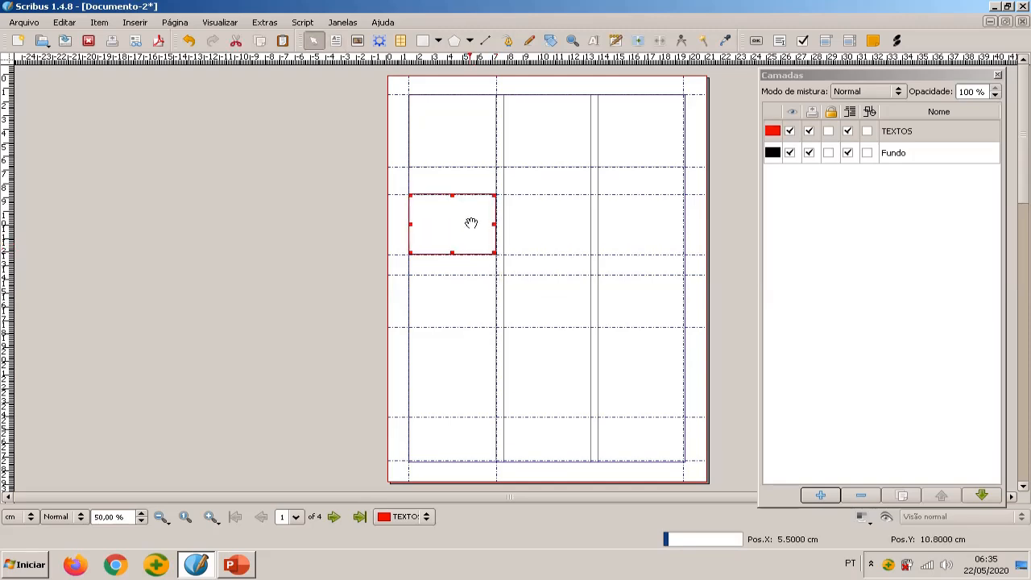
pyautogui.click(337, 42)
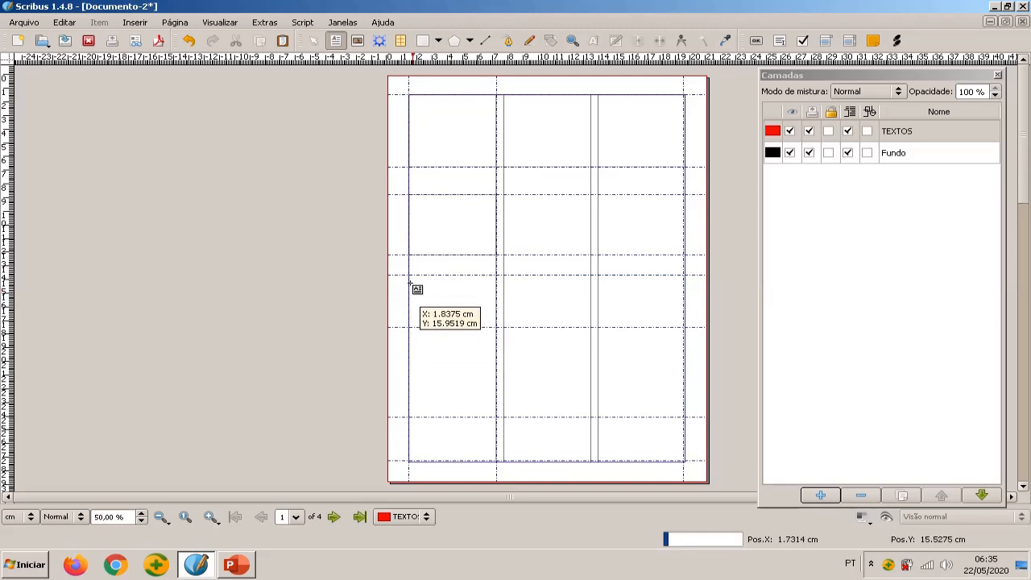
pyautogui.moveTo(410, 275); pyautogui.dragTo(495, 331)
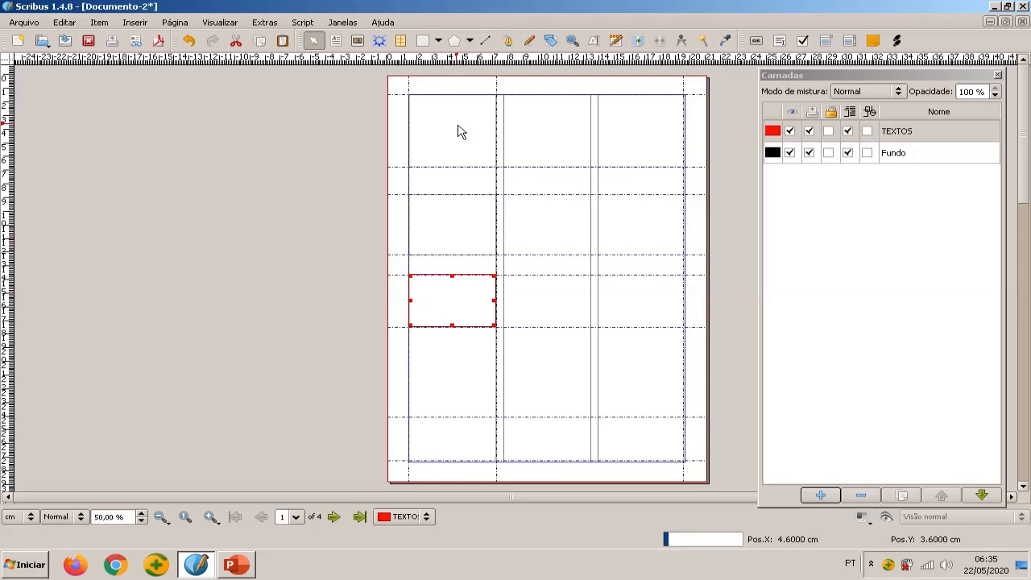
pyautogui.click(335, 40)
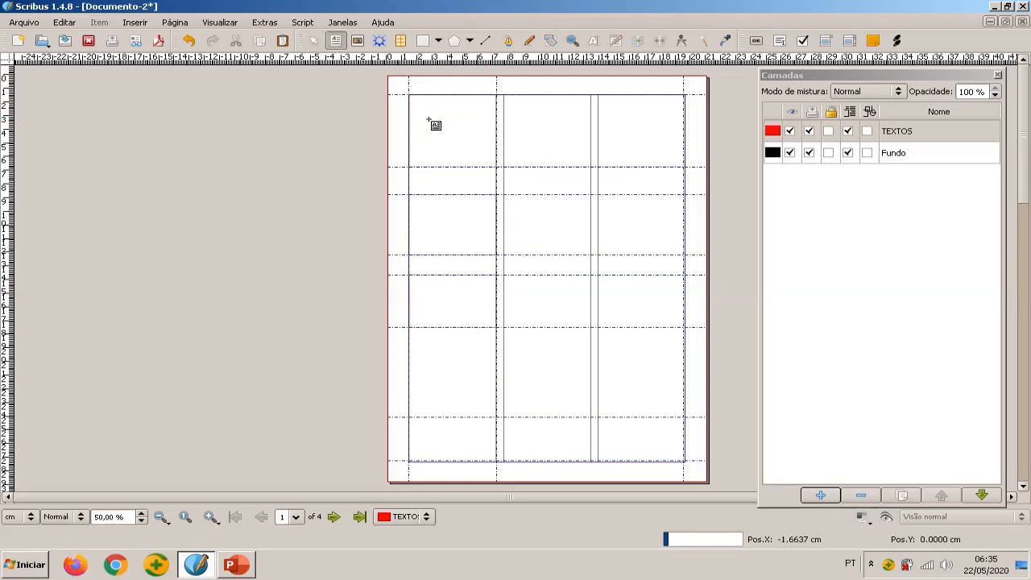
pyautogui.click(452, 119)
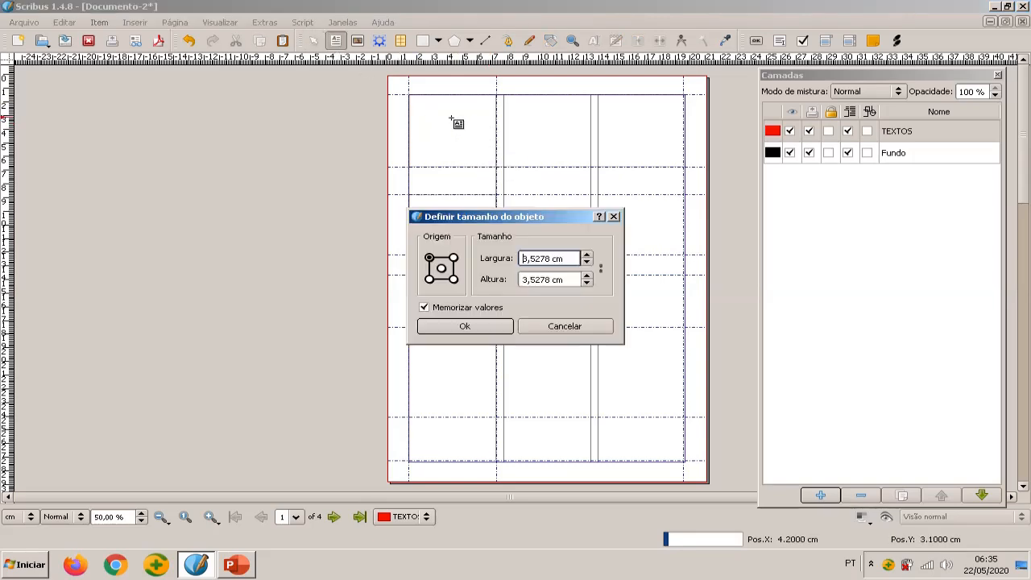
pyautogui.click(614, 218)
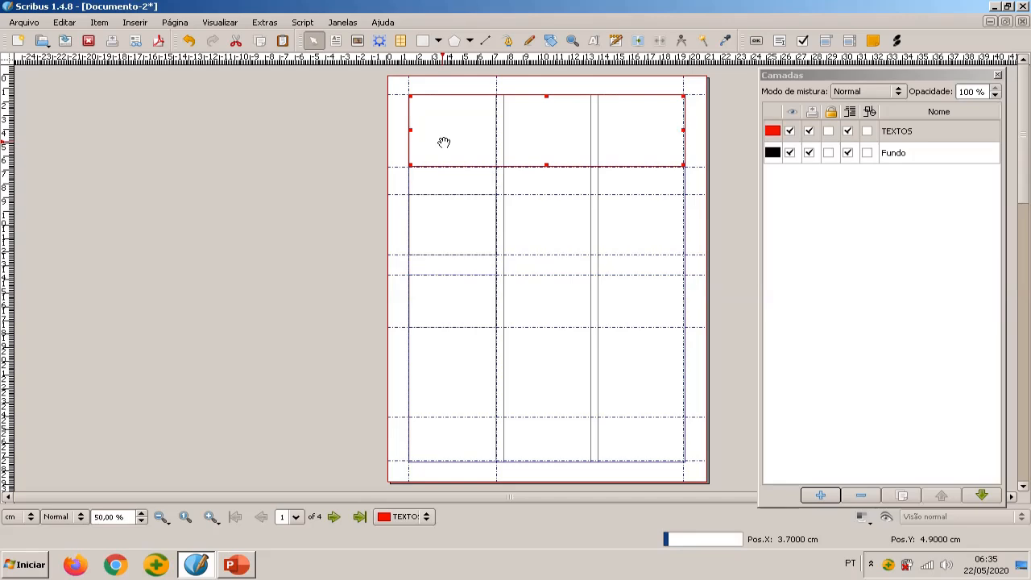
# Enter the heading NEGÓCIOS in the wide text frame at the top of the page
pyautogui.doubleClick(444, 142)
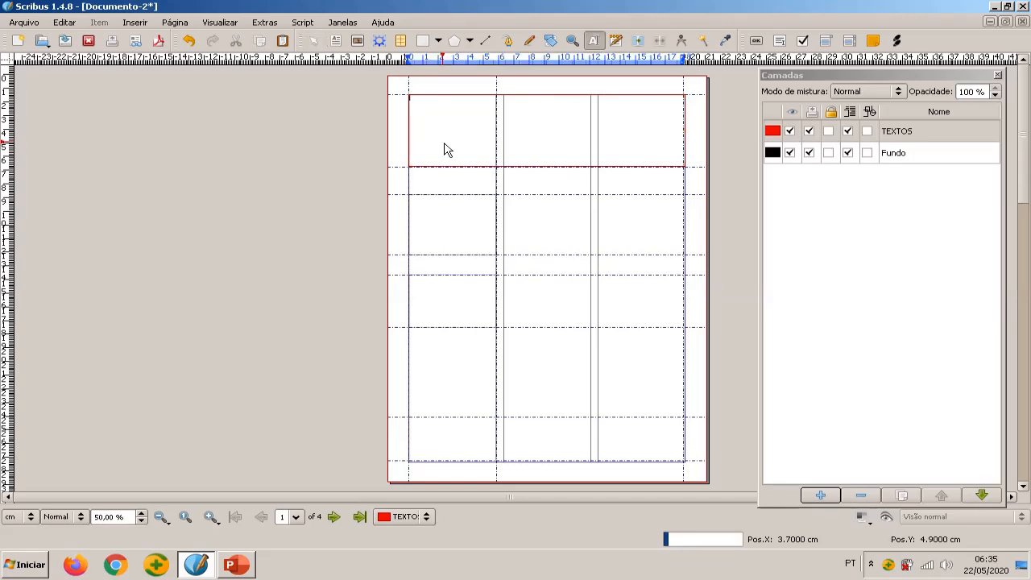
pyautogui.keyDown('ctrl'); pyautogui.scroll(1, 493, 127); pyautogui.keyUp('ctrl')
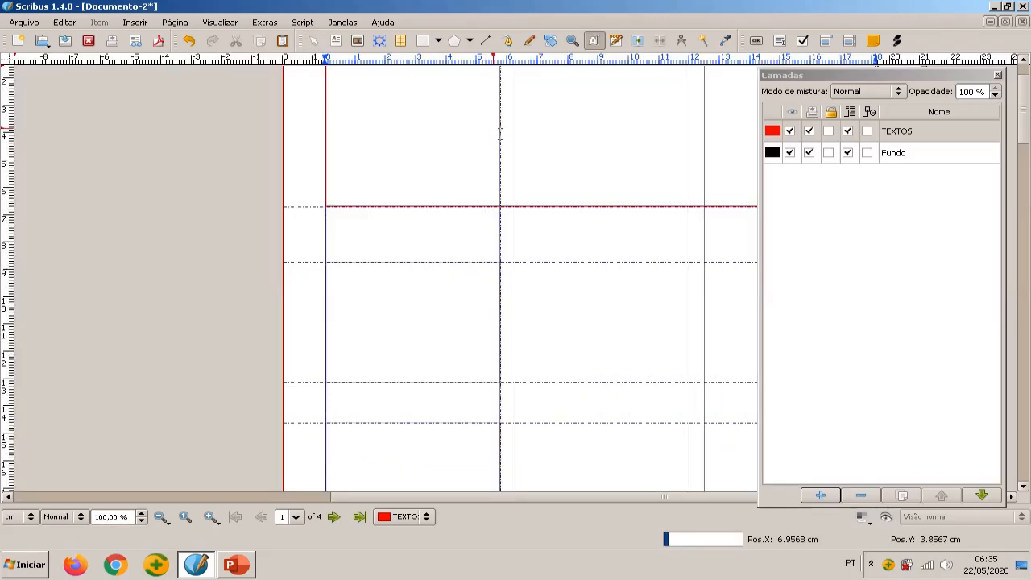
pyautogui.scroll(2, 499, 254)
pyautogui.keyDown('ctrl'); pyautogui.scroll(1, 500, 254); pyautogui.keyUp('ctrl')
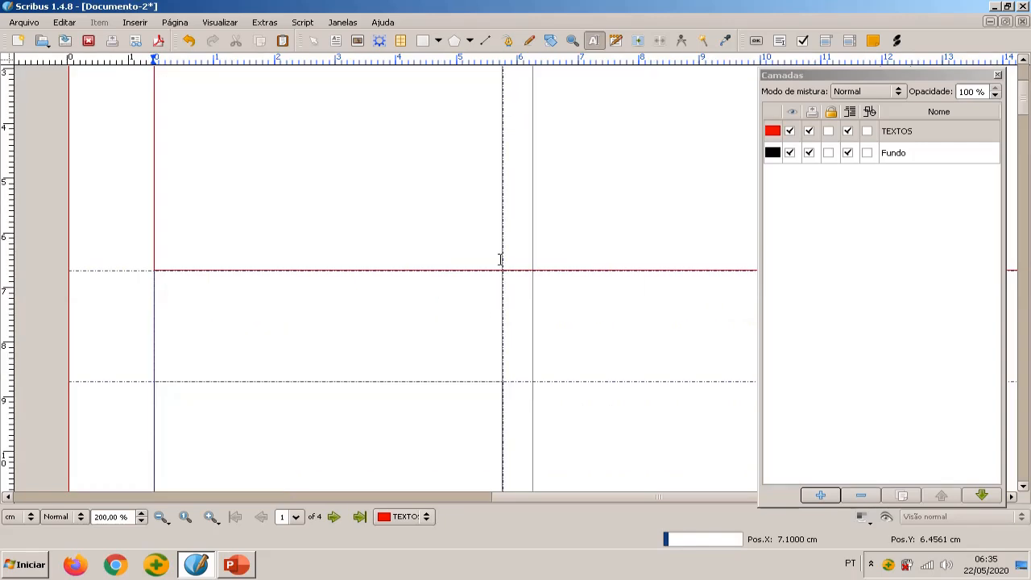
pyautogui.keyDown('ctrl'); pyautogui.scroll(-1, 501, 257); pyautogui.keyUp('ctrl')
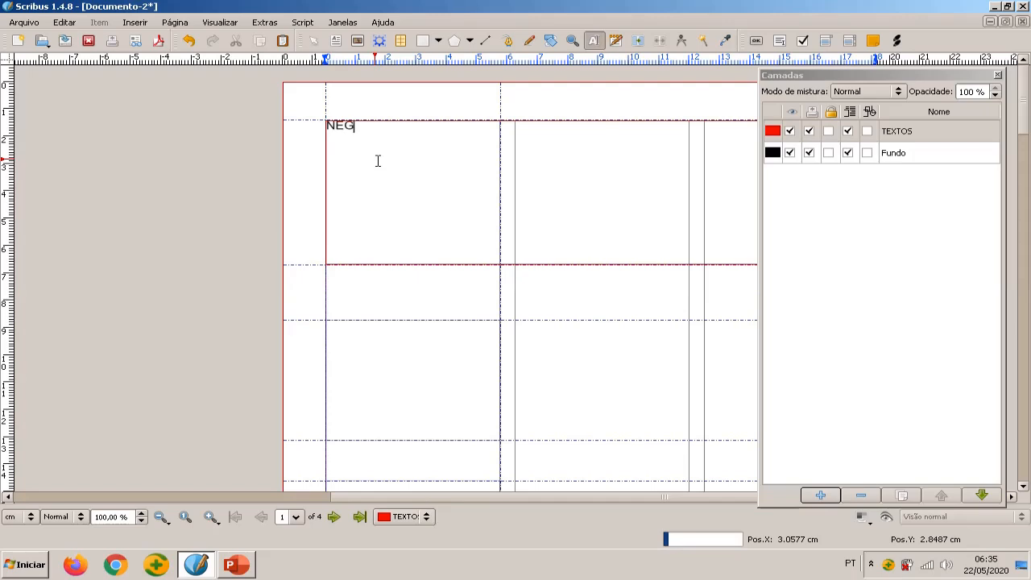
pyautogui.write('ÓCIOS')
pyautogui.moveTo(419, 126); pyautogui.dragTo(327, 129)
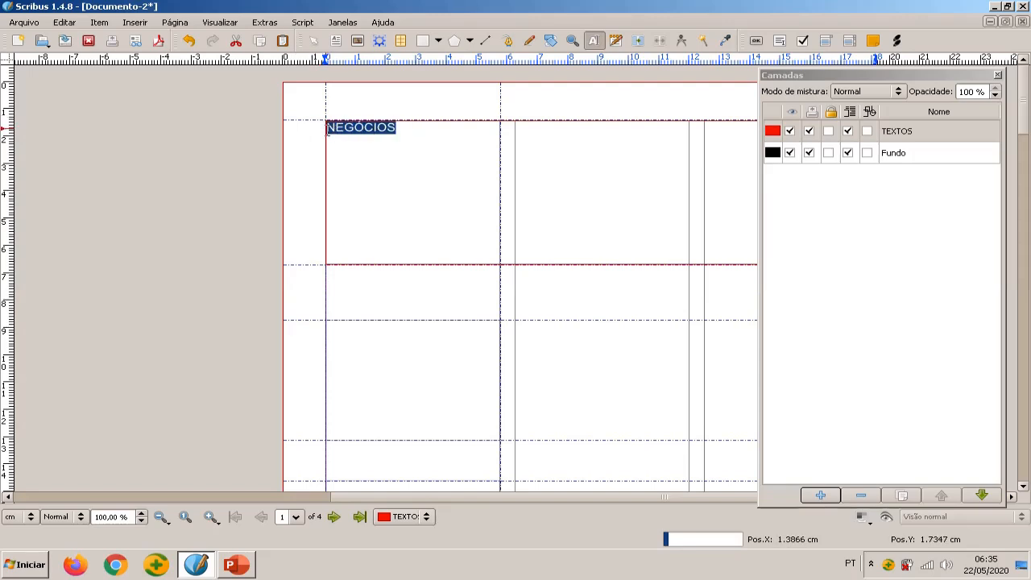
pyautogui.rightClick(376, 140)
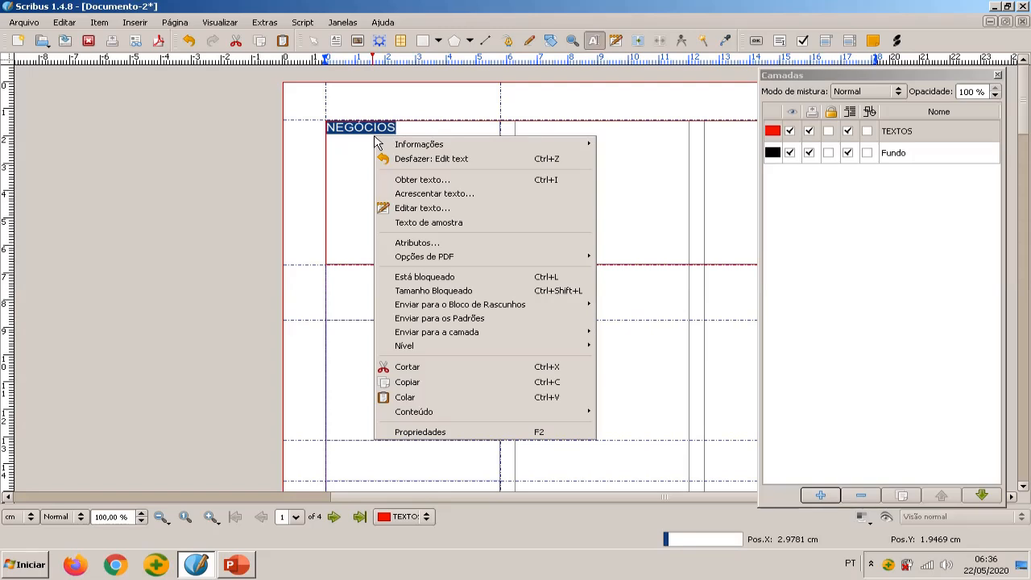
pyautogui.click(425, 211)
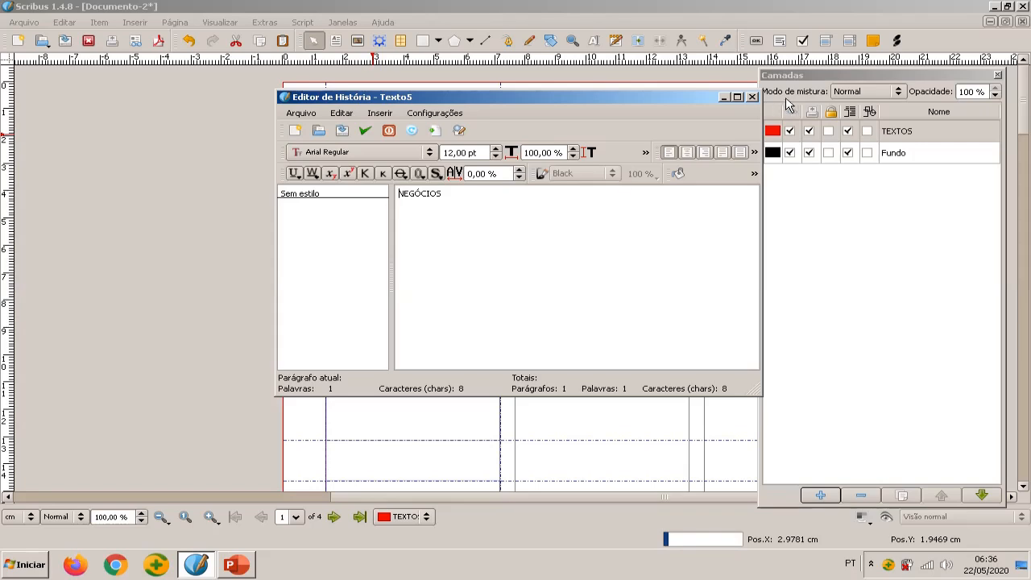
pyautogui.click(753, 97)
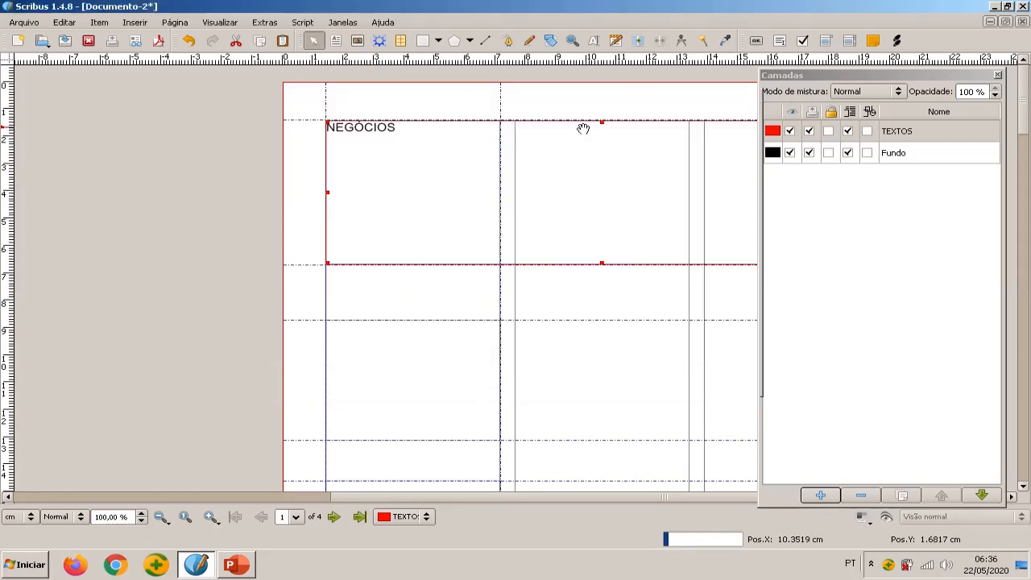
# Select the whole word NEGÓCIOS in the top frame, bring up its text properties and collapse the colour and effects settings
pyautogui.doubleClick(398, 138)
pyautogui.moveTo(399, 128); pyautogui.dragTo(305, 128)
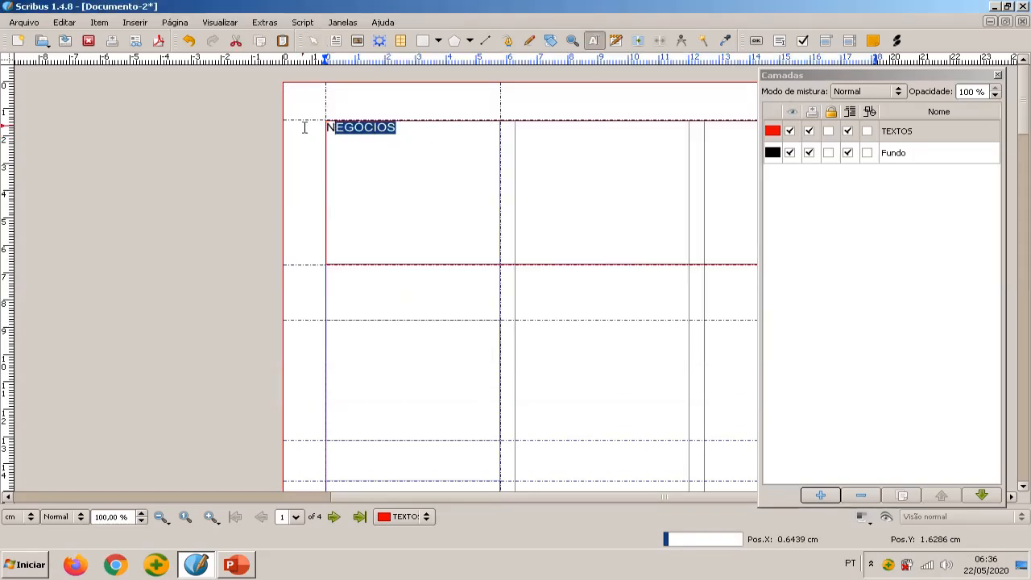
pyautogui.rightClick(372, 132)
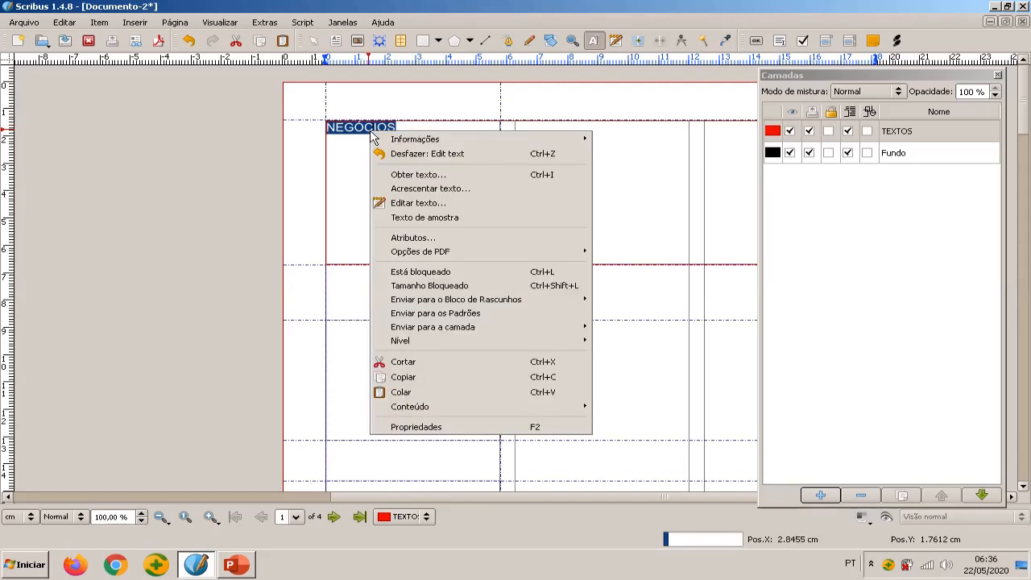
pyautogui.click(457, 429)
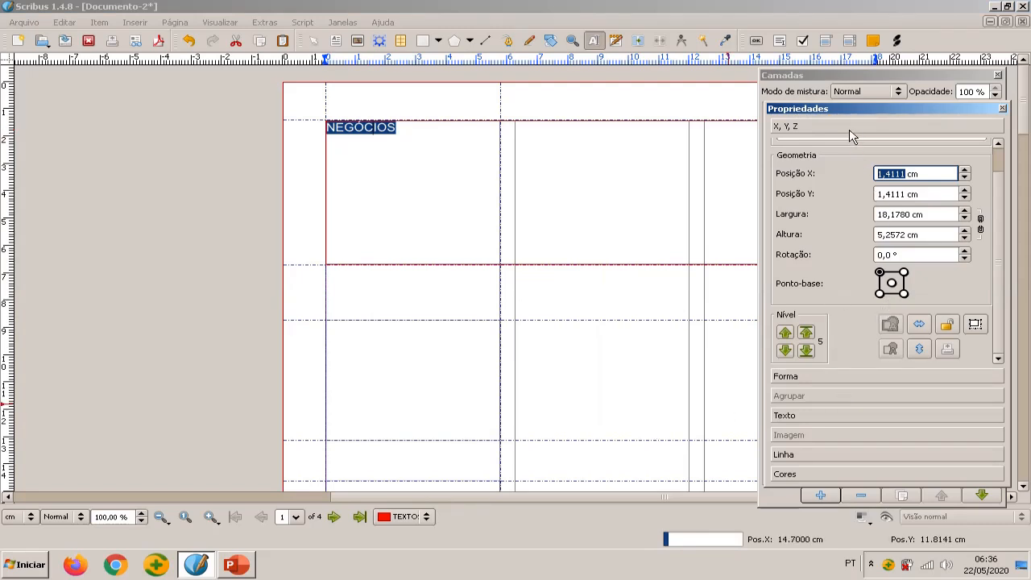
pyautogui.scroll(2, 878, 140)
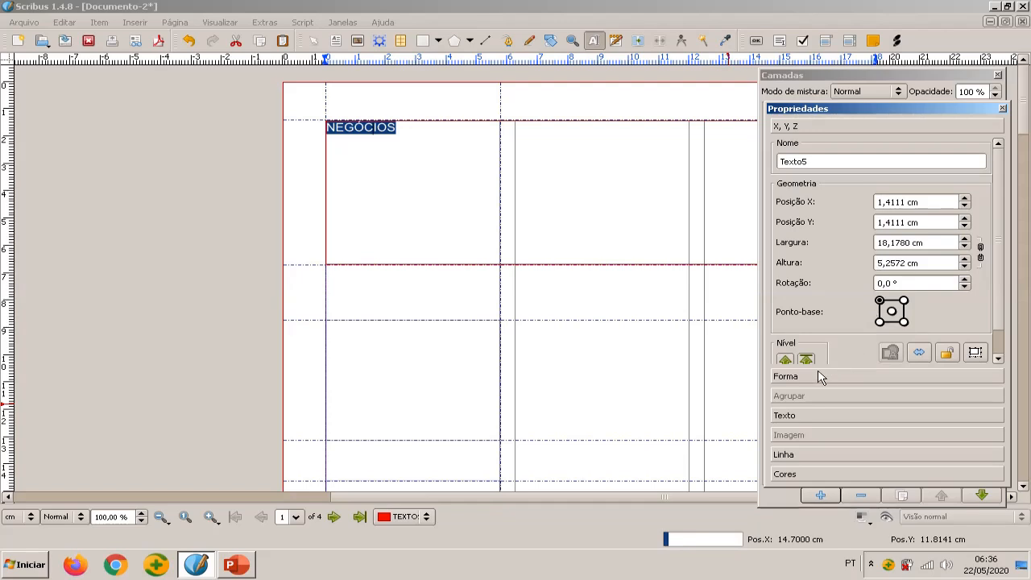
pyautogui.click(784, 418)
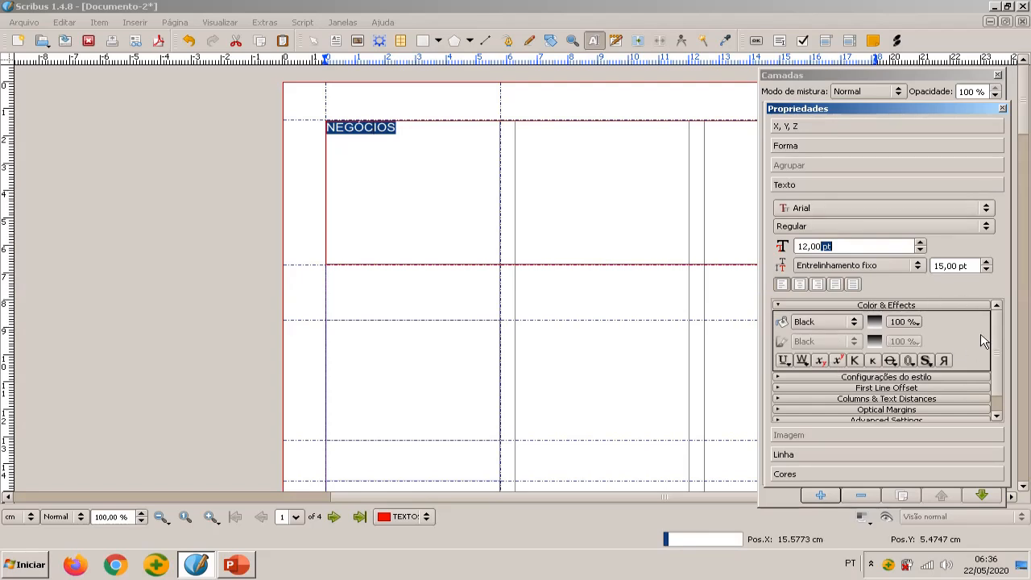
pyautogui.click(969, 306)
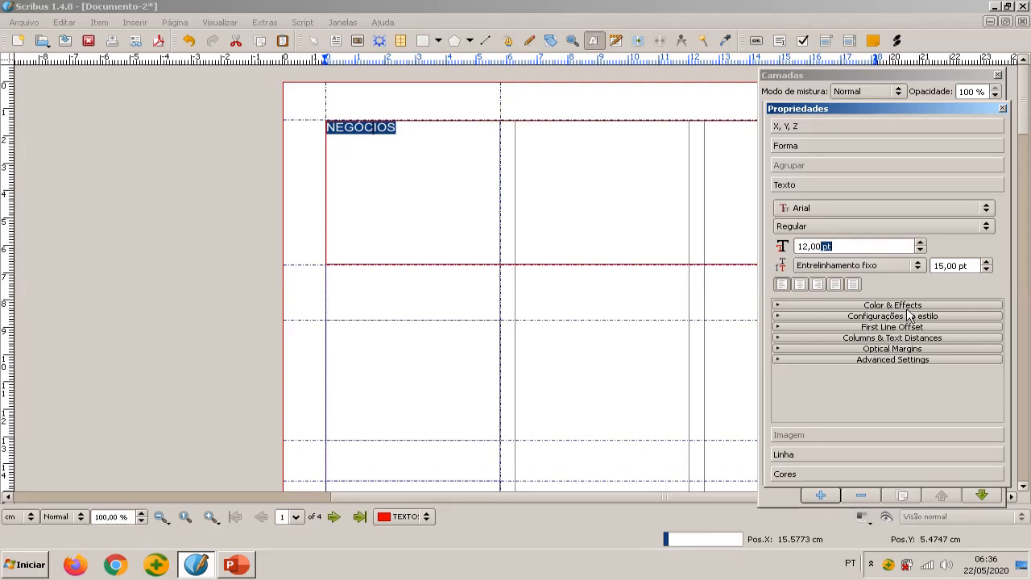
# Format the selected NEGÓCIOS heading in Bell MT Bold with automatic line spacing (Entrelinhamento automático)
pyautogui.click(905, 212)
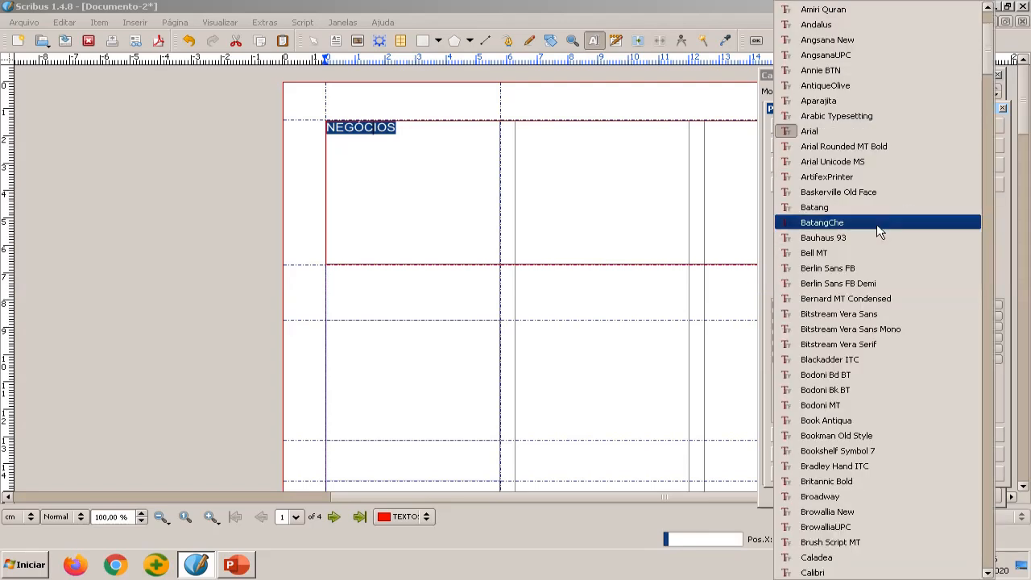
pyautogui.click(835, 258)
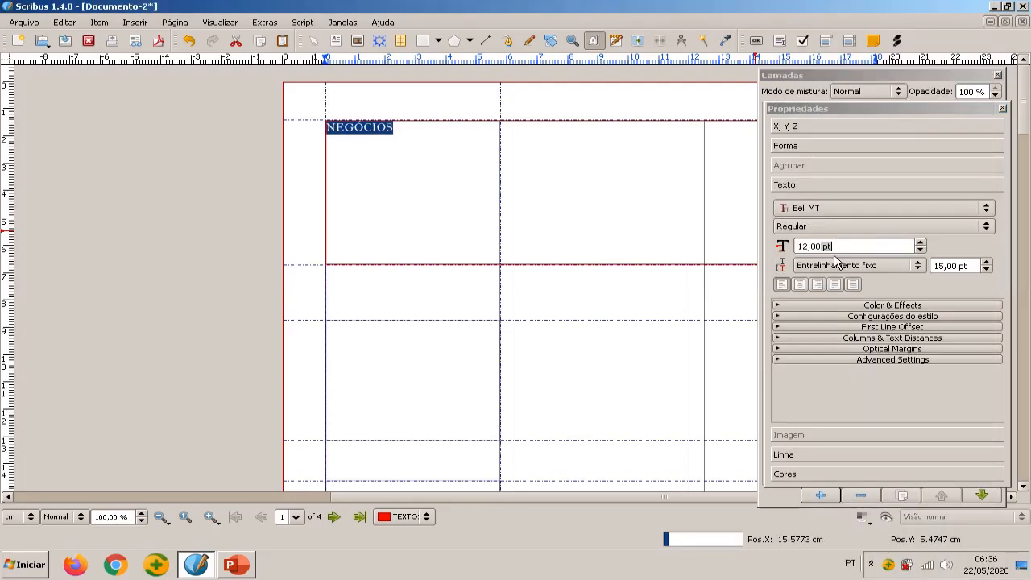
pyautogui.click(902, 229)
pyautogui.click(835, 201)
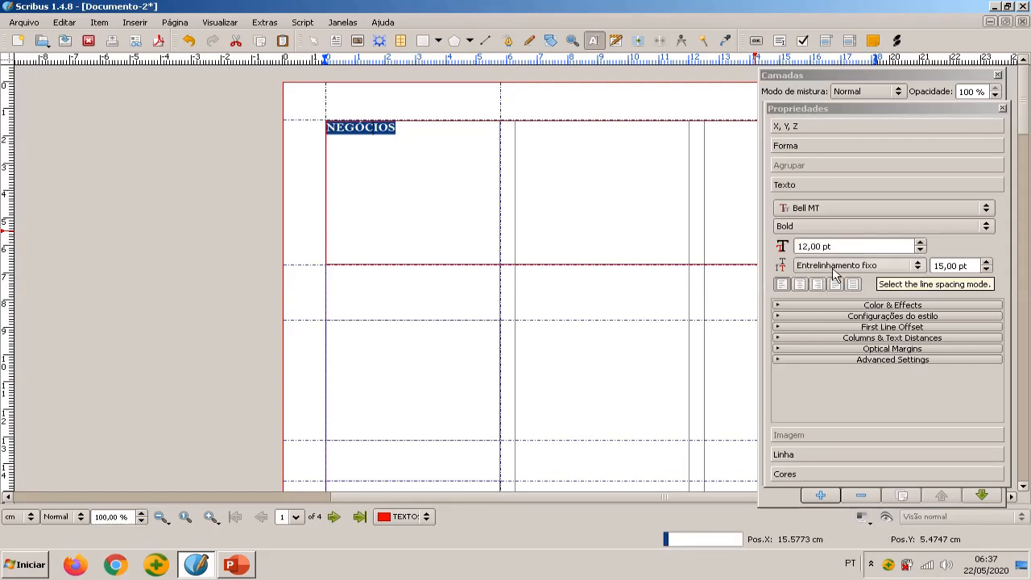
pyautogui.click(919, 266)
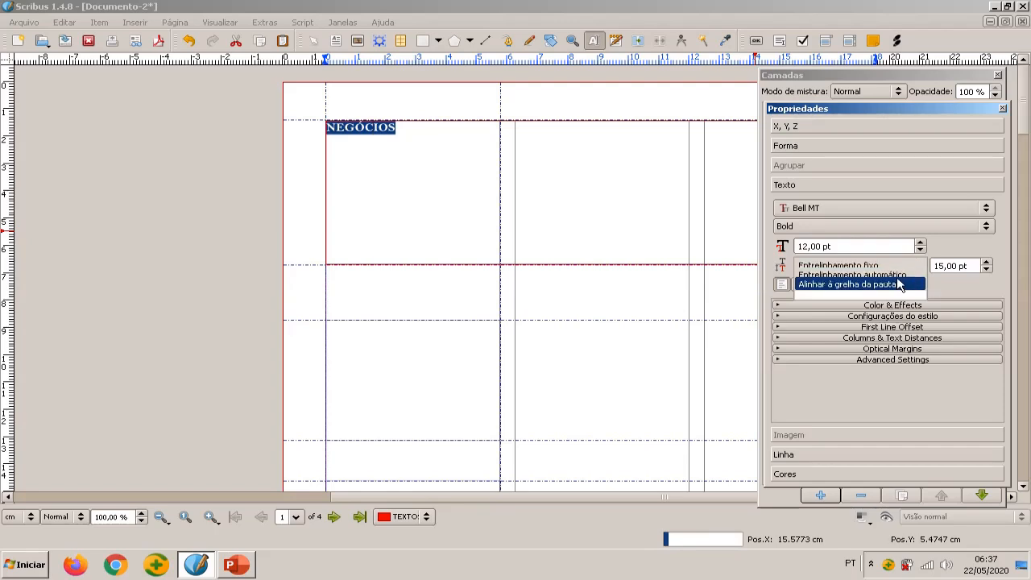
pyautogui.click(902, 274)
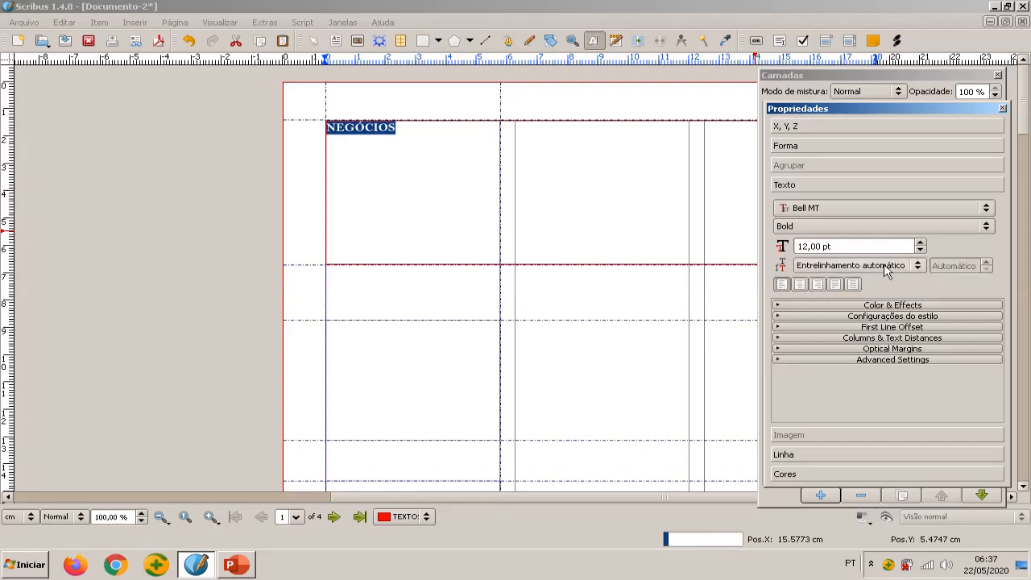
# Enlarge the selected NEGÓCIOS heading in the top frame to a font size of 76 pt
pyautogui.click(922, 243)
pyautogui.click(922, 242)
pyautogui.click(922, 242)
pyautogui.click(922, 243)
pyautogui.click(921, 243)
pyautogui.click(921, 243)
pyautogui.click(922, 243)
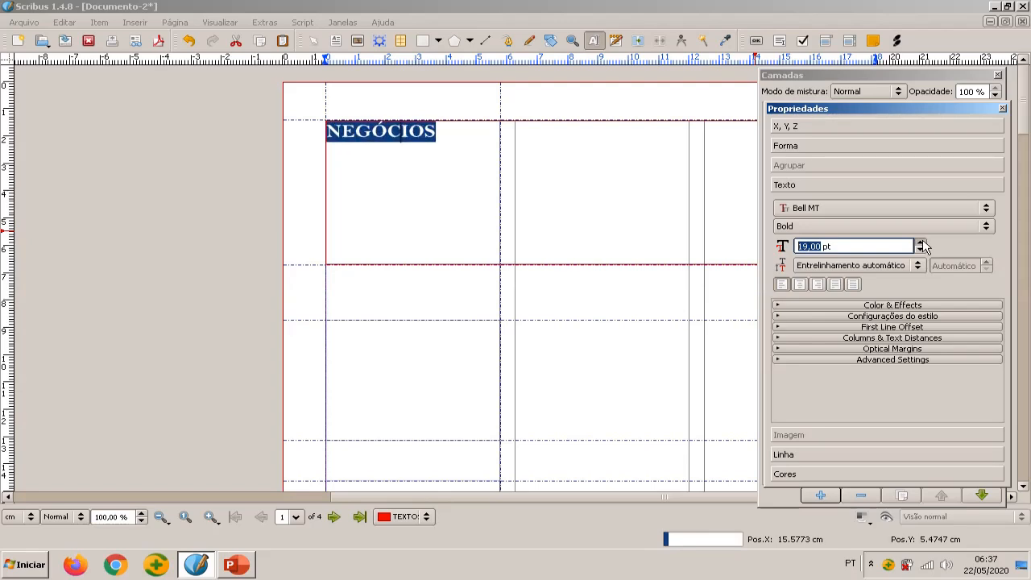
pyautogui.click(922, 242)
pyautogui.click(922, 243)
pyautogui.click(922, 242)
pyautogui.click(922, 243)
pyautogui.click(922, 242)
pyautogui.click(922, 242)
pyautogui.click(922, 243)
pyautogui.click(921, 243)
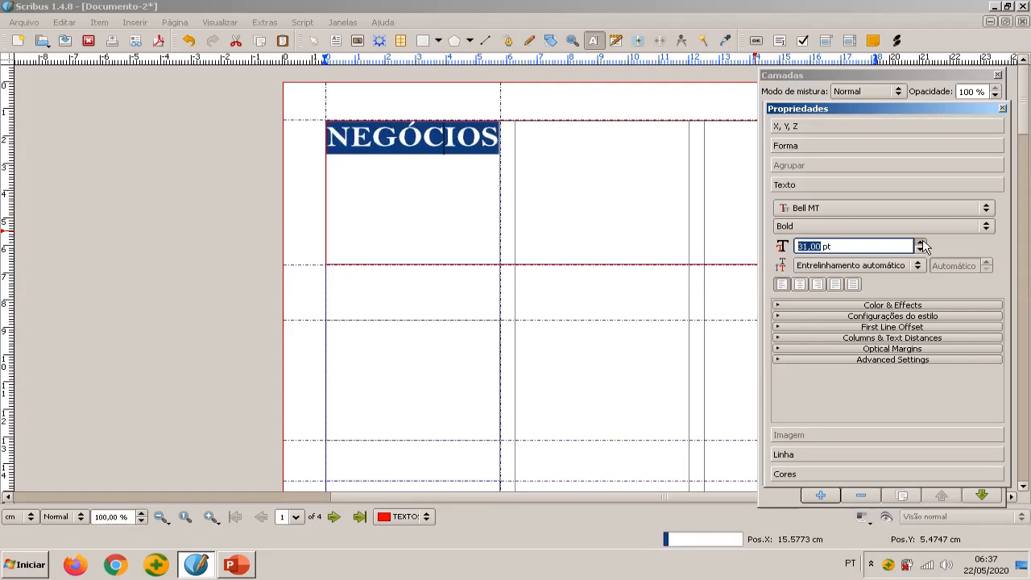
pyautogui.click(922, 243)
pyautogui.click(922, 243)
pyautogui.click(922, 243)
pyautogui.click(922, 243)
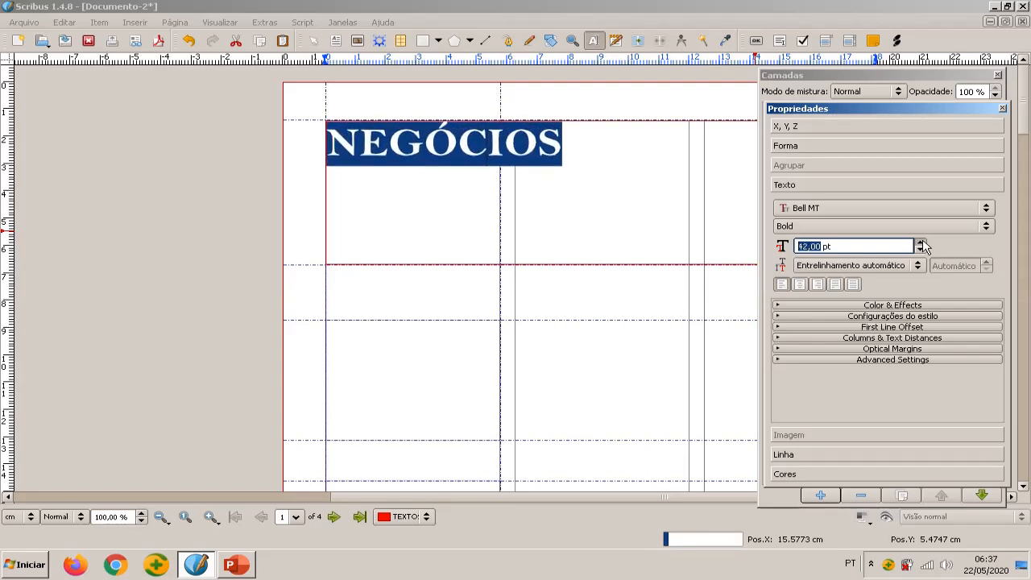
pyautogui.click(922, 243)
pyautogui.click(922, 243)
pyautogui.click(922, 242)
pyautogui.click(921, 242)
pyautogui.click(922, 243)
pyautogui.click(922, 243)
pyautogui.click(922, 243)
pyautogui.click(922, 242)
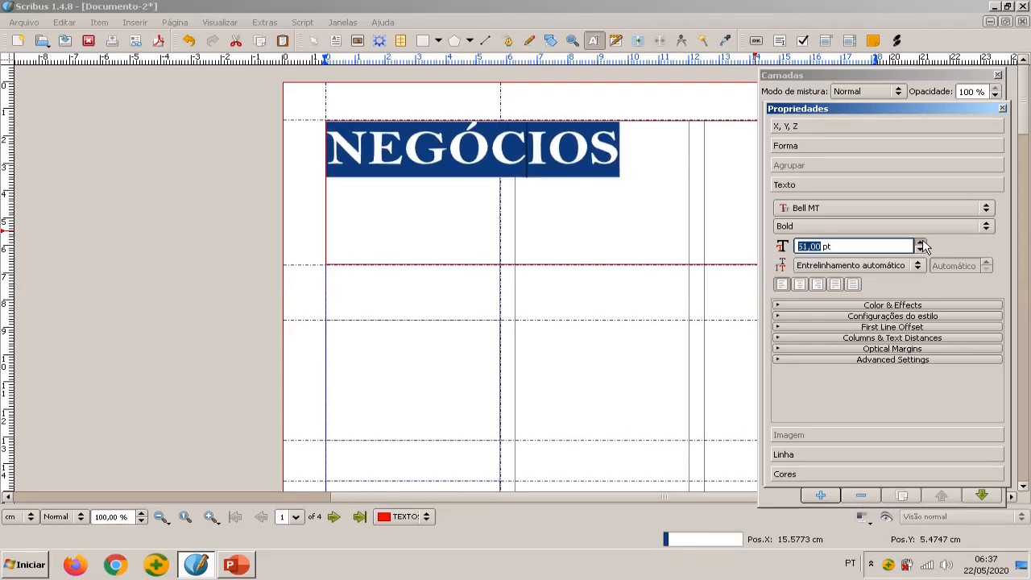
pyautogui.click(921, 242)
pyautogui.click(922, 243)
pyautogui.click(922, 242)
pyautogui.click(922, 243)
pyautogui.click(922, 243)
pyautogui.click(922, 243)
pyautogui.click(921, 242)
pyautogui.click(922, 242)
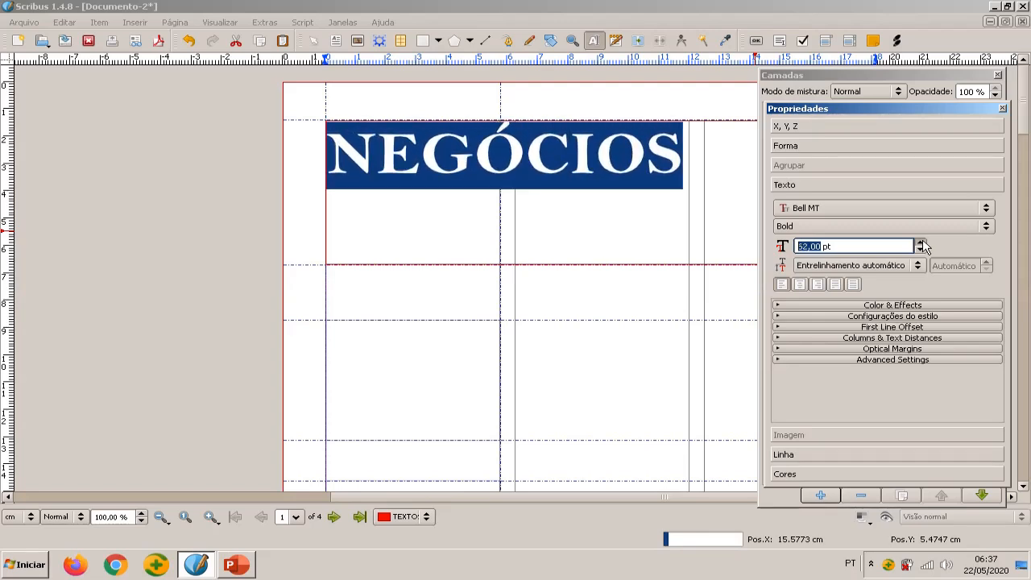
pyautogui.click(921, 243)
pyautogui.click(922, 243)
pyautogui.click(922, 243)
pyautogui.click(922, 243)
pyautogui.click(922, 243)
pyautogui.click(921, 243)
pyautogui.click(922, 244)
pyautogui.click(922, 243)
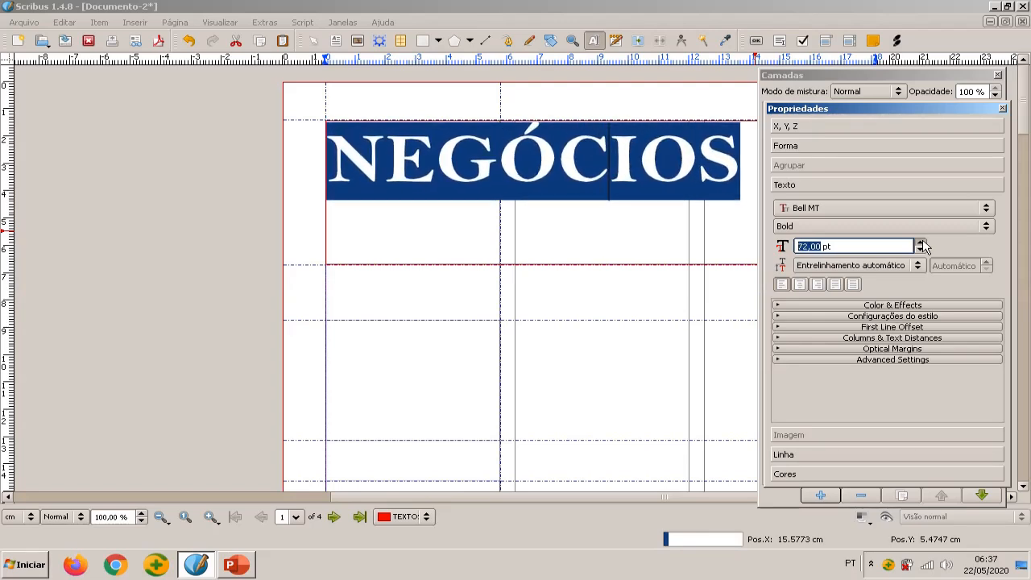
pyautogui.click(922, 244)
pyautogui.click(922, 243)
pyautogui.click(922, 243)
pyautogui.click(922, 243)
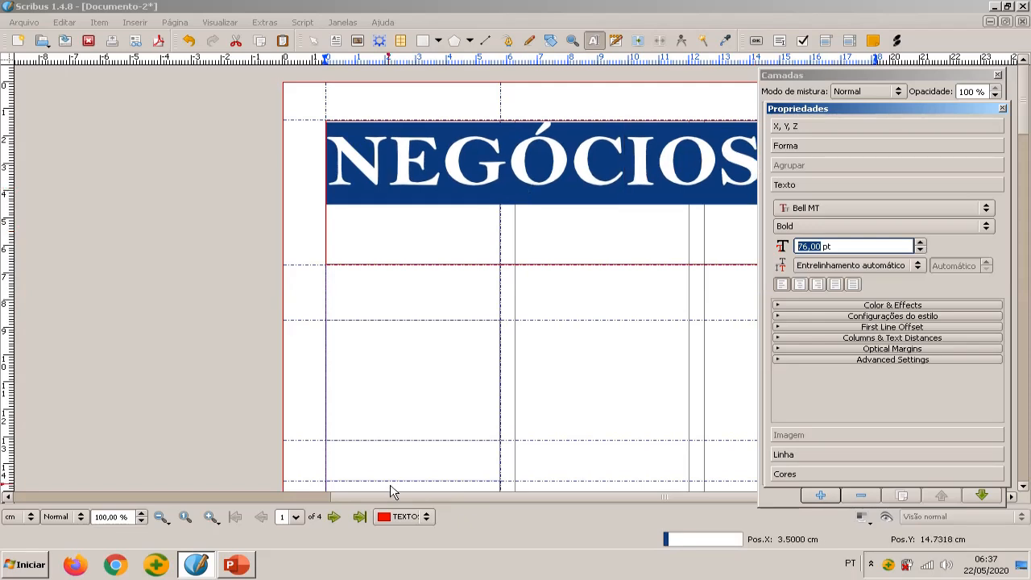
# Increase the NEGÓCIOS heading's font size further to 96 pt, with the whole page width in view
pyautogui.moveTo(418, 500); pyautogui.dragTo(612, 502)
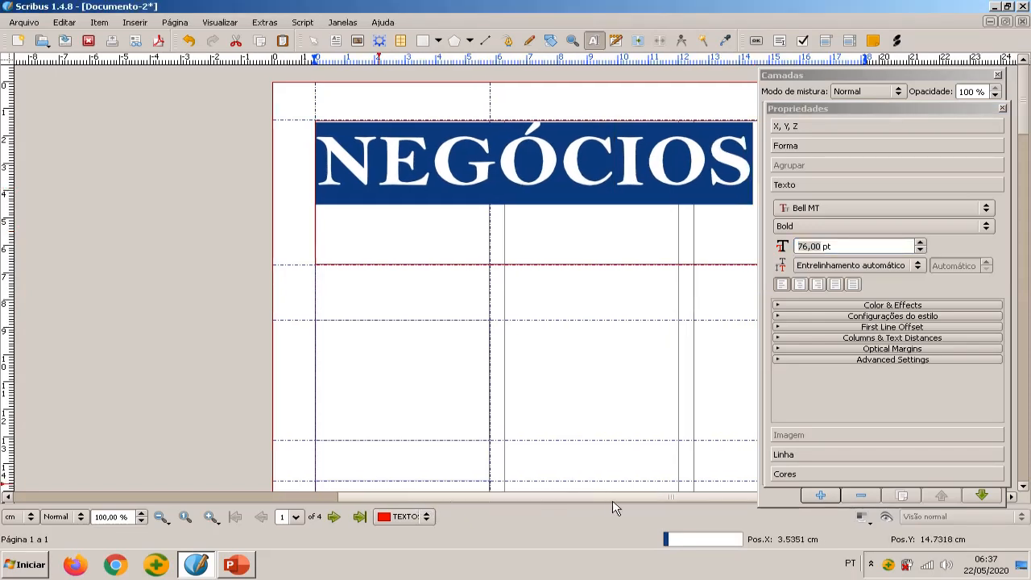
pyautogui.scroll(-1, 506, 357)
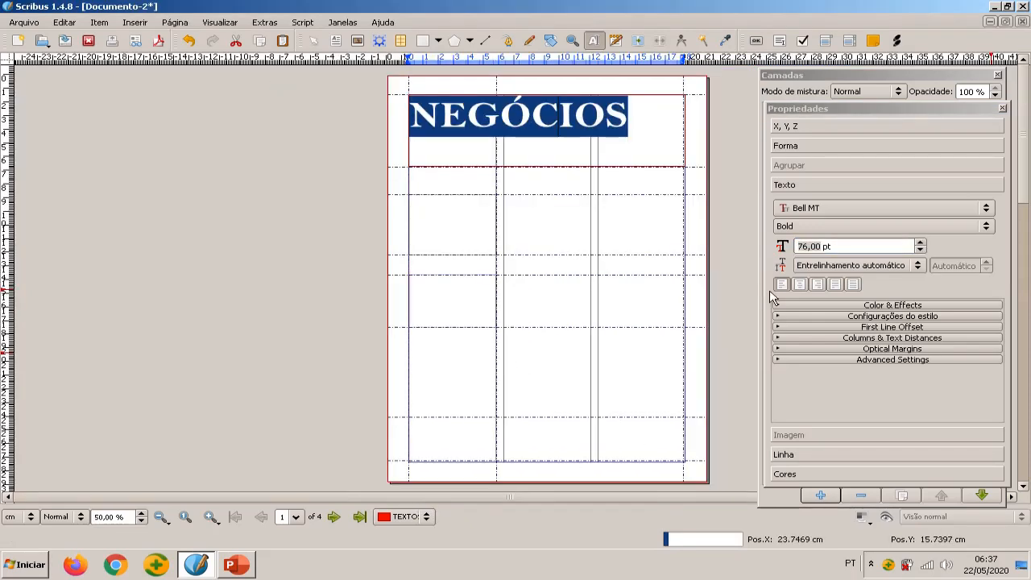
pyautogui.click(922, 244)
pyautogui.click(922, 243)
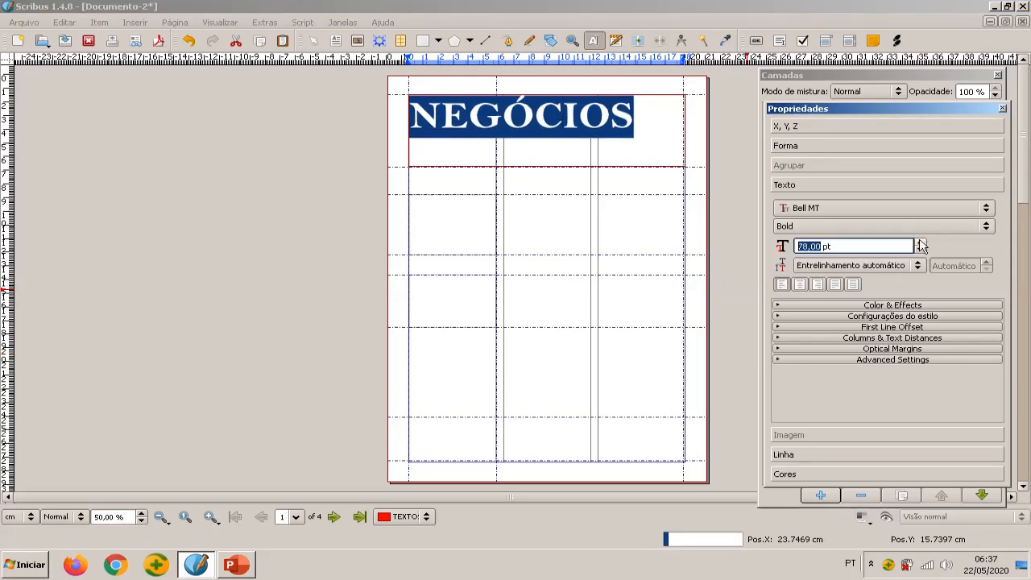
pyautogui.click(922, 243)
pyautogui.click(922, 244)
pyautogui.click(922, 244)
pyautogui.click(922, 244)
pyautogui.click(922, 244)
pyautogui.click(922, 243)
pyautogui.click(922, 244)
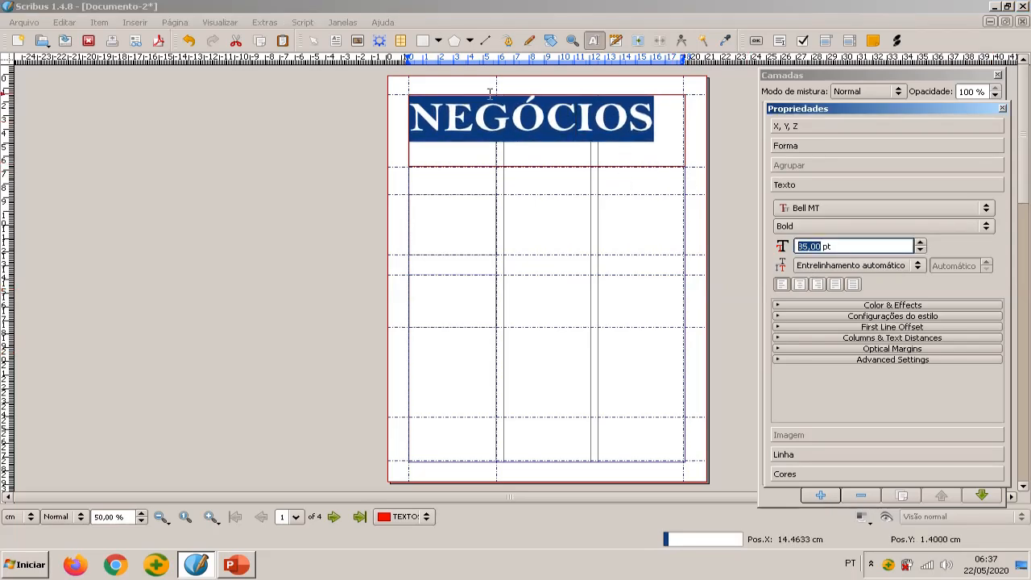
pyautogui.click(922, 243)
pyautogui.click(922, 244)
pyautogui.click(922, 243)
pyautogui.click(922, 243)
pyautogui.click(922, 243)
pyautogui.click(922, 244)
pyautogui.click(922, 244)
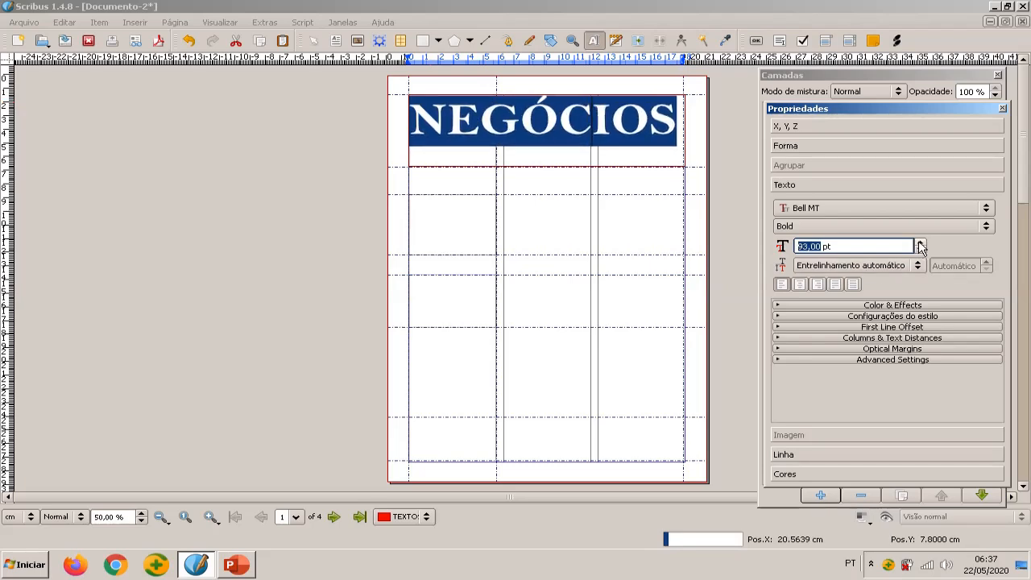
pyautogui.click(920, 244)
pyautogui.click(920, 243)
pyautogui.click(921, 244)
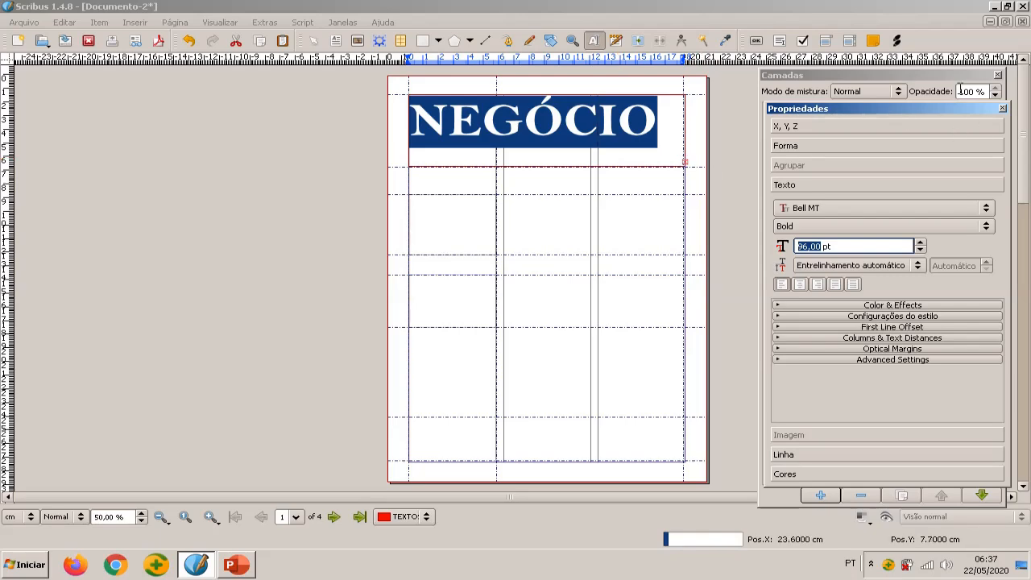
pyautogui.scroll(1, 677, 169)
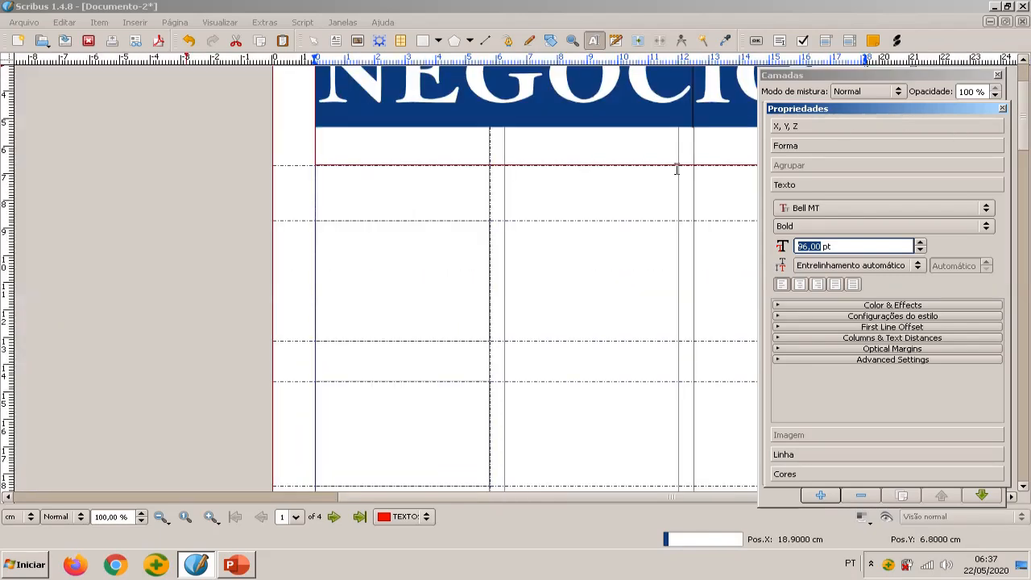
pyautogui.scroll(-1, 677, 169)
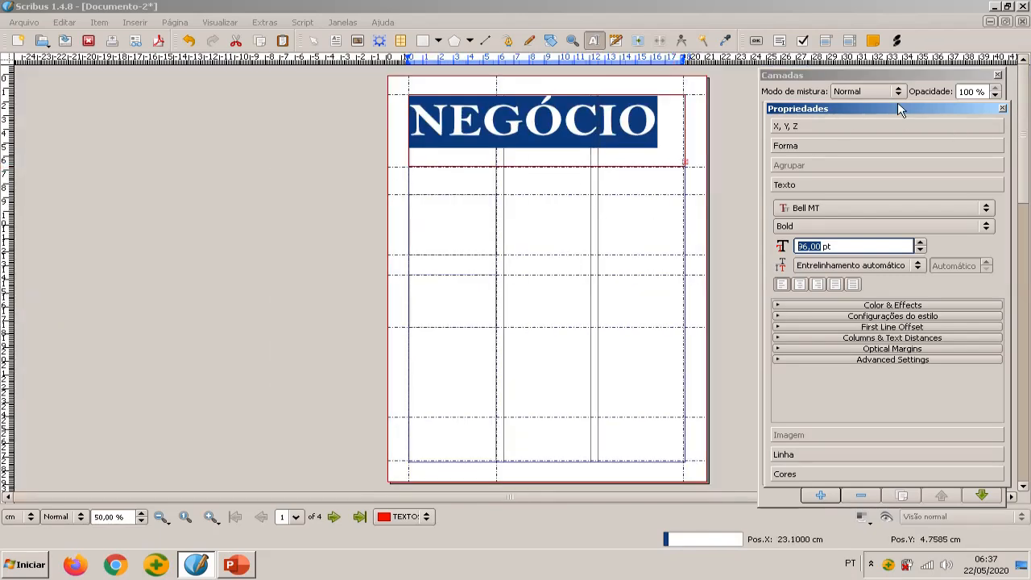
# Move the Propriedades and Camadas windows off the page so that the whole heading frame is uncovered
pyautogui.moveTo(901, 109); pyautogui.dragTo(191, 83)
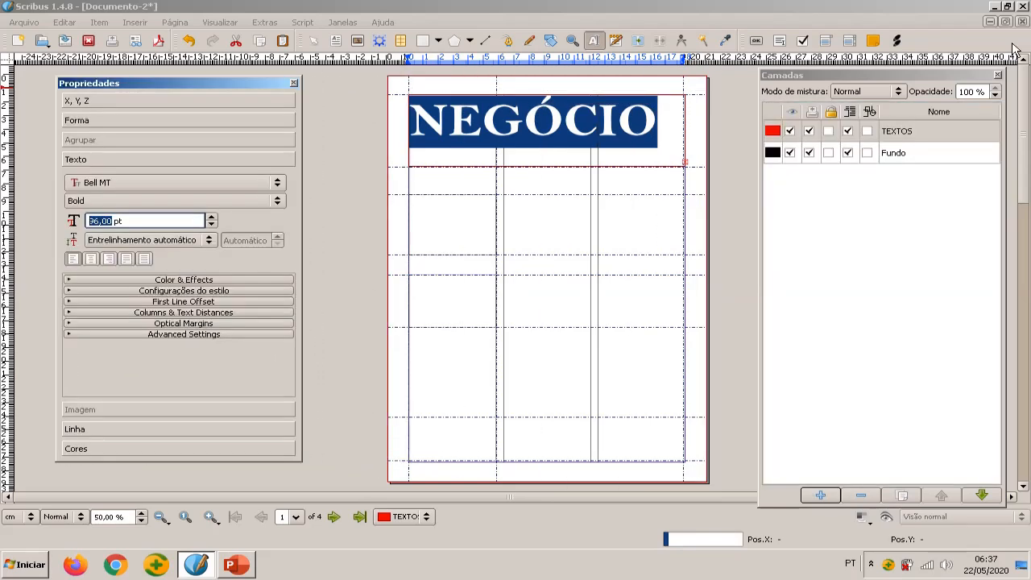
pyautogui.moveTo(929, 71); pyautogui.dragTo(166, 115)
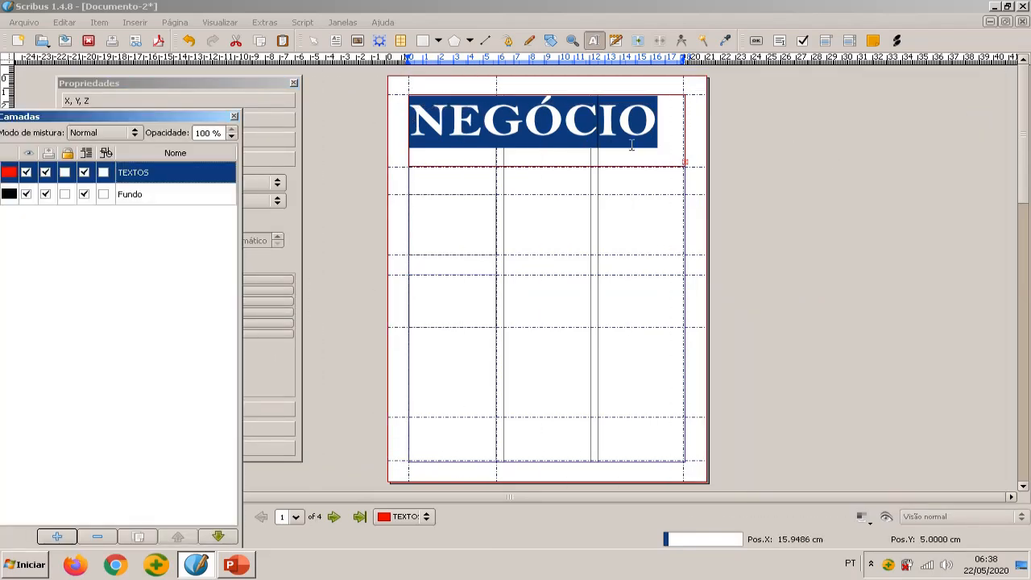
pyautogui.scroll(1, 677, 160)
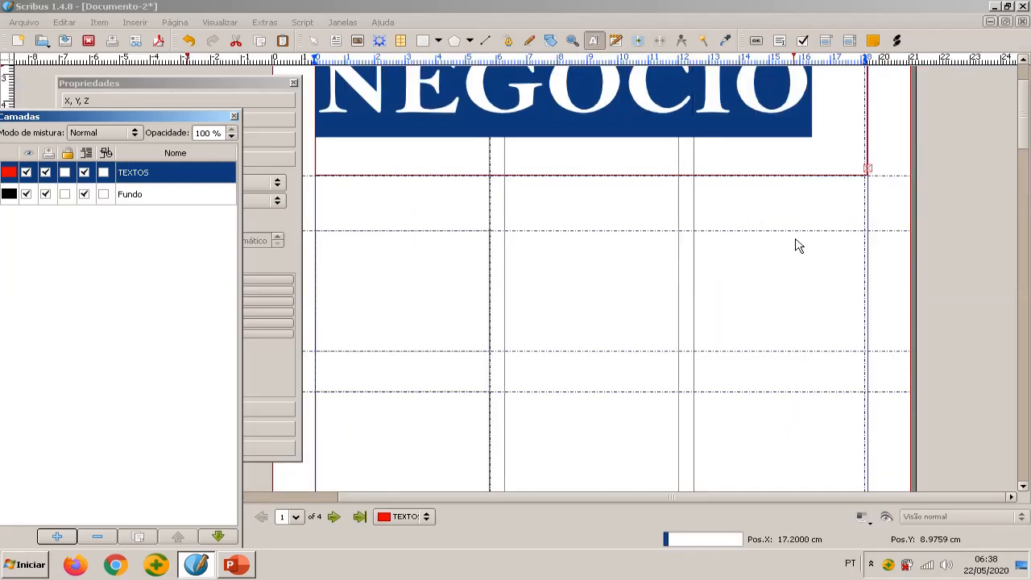
pyautogui.scroll(2, 796, 246)
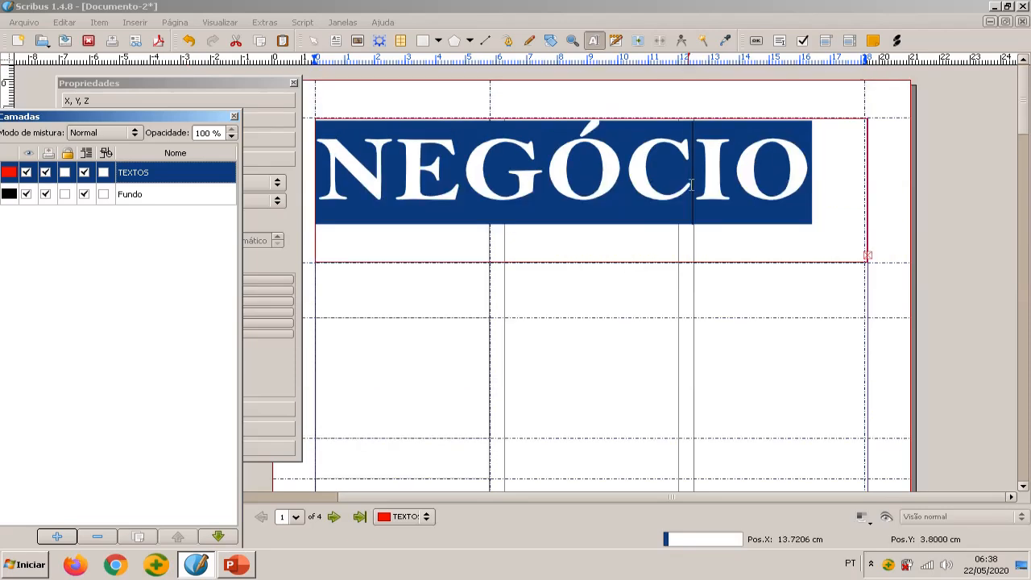
# Try extending the heading frame's lower edge past the third horizontal guide, and undo the resize
pyautogui.press('Escape')
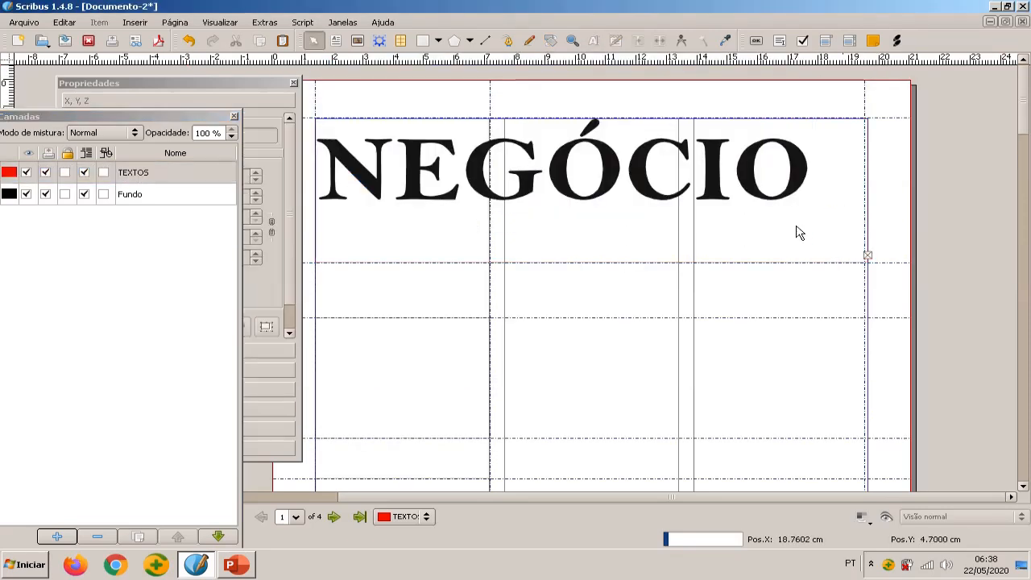
pyautogui.click(796, 226)
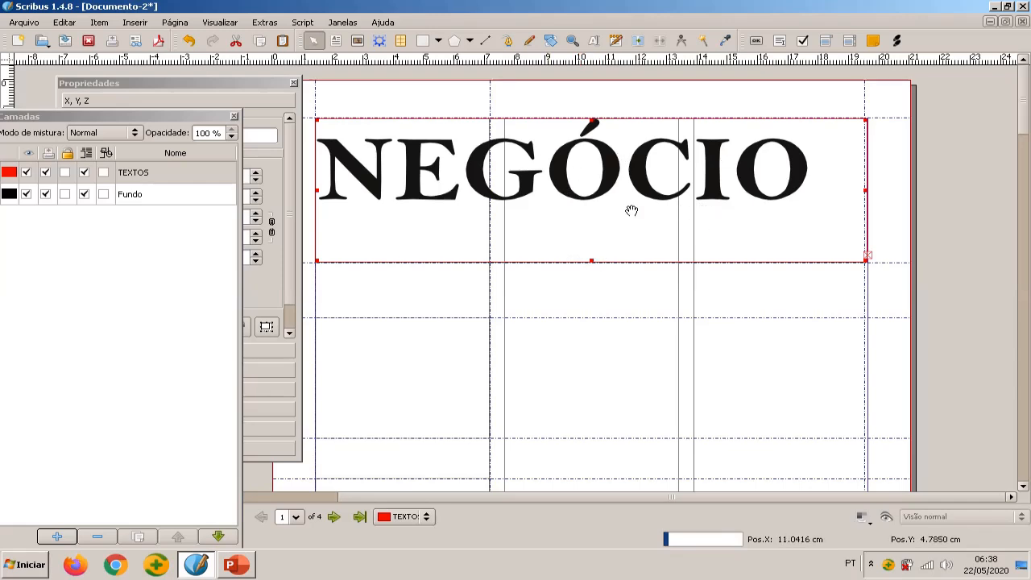
pyautogui.moveTo(591, 260); pyautogui.dragTo(596, 369)
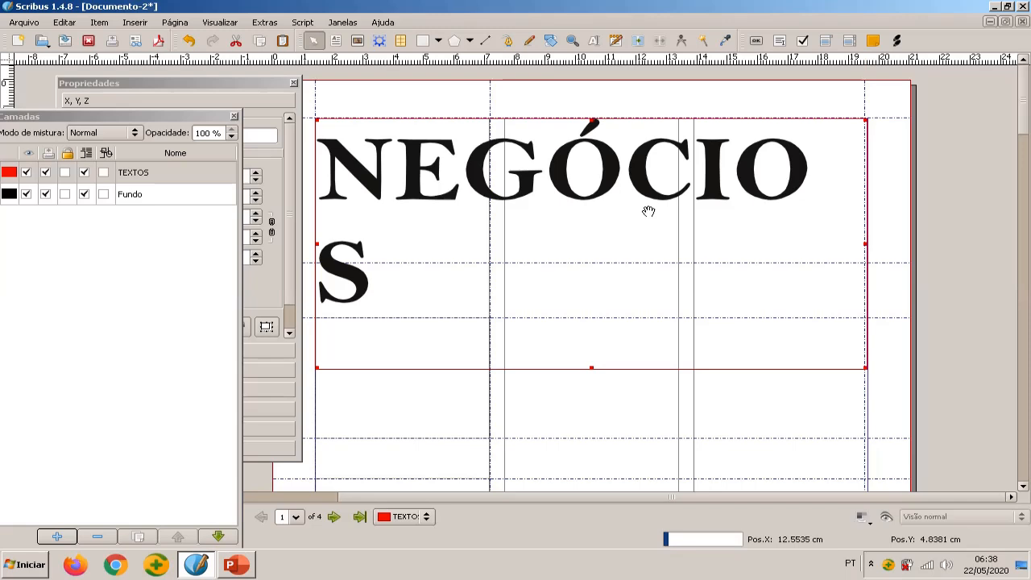
pyautogui.hotkey('ctrl', 'z')
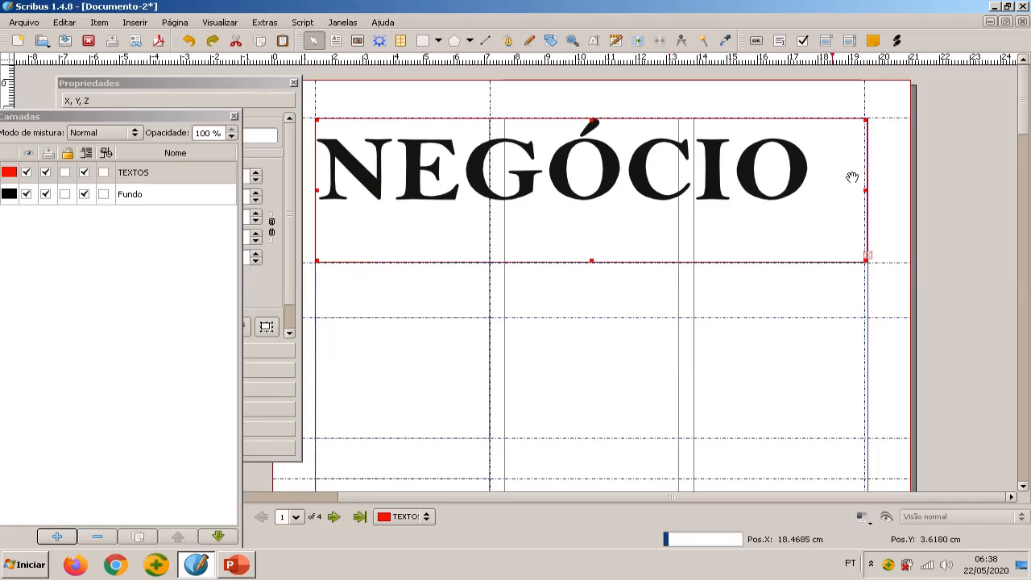
# Select the visible letters NEGÓCIO in the top frame and reduce their font size to 90 pt
pyautogui.doubleClick(338, 187)
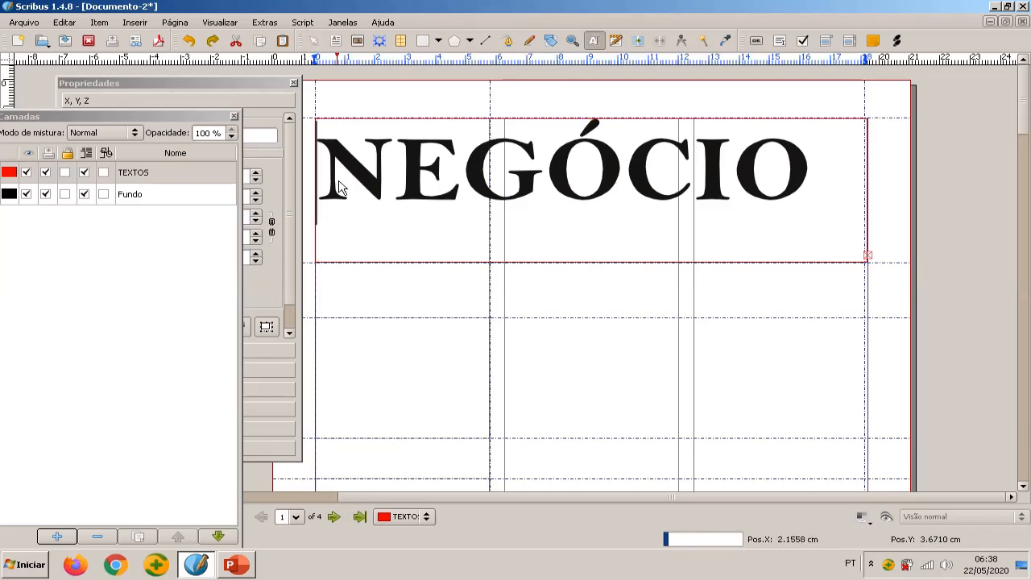
pyautogui.moveTo(320, 187); pyautogui.dragTo(975, 172)
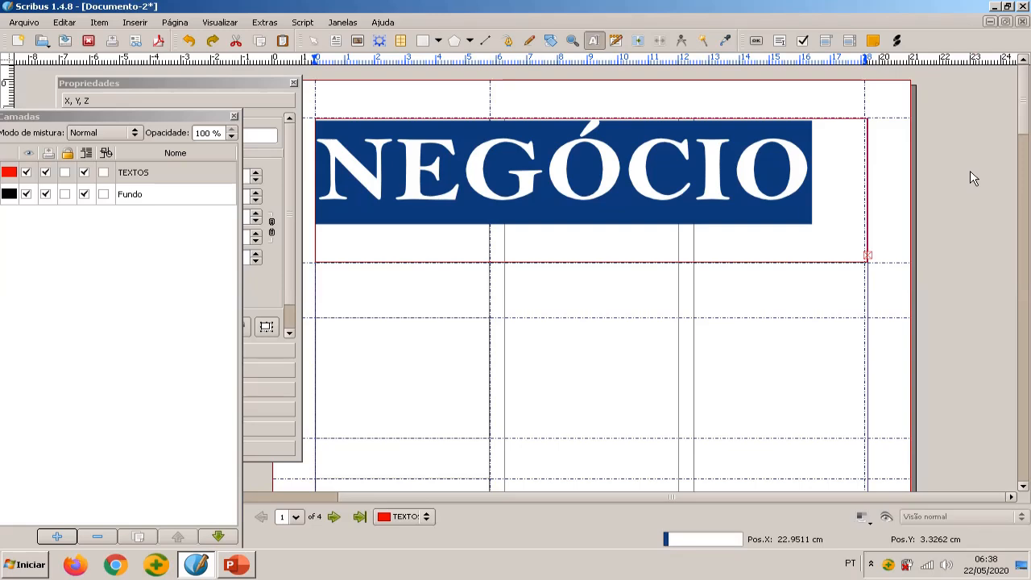
pyautogui.moveTo(146, 121); pyautogui.dragTo(921, 85)
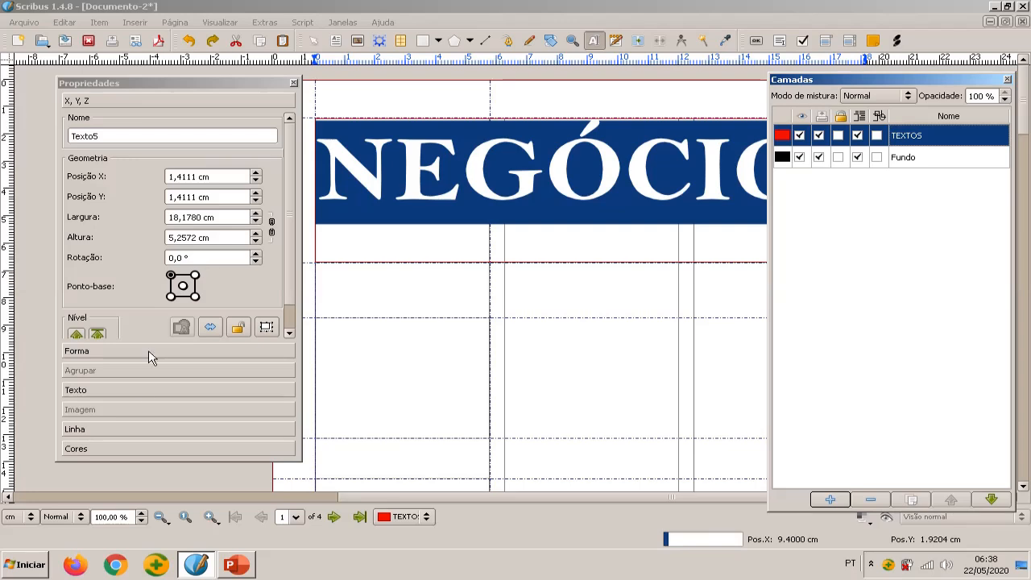
pyautogui.click(134, 395)
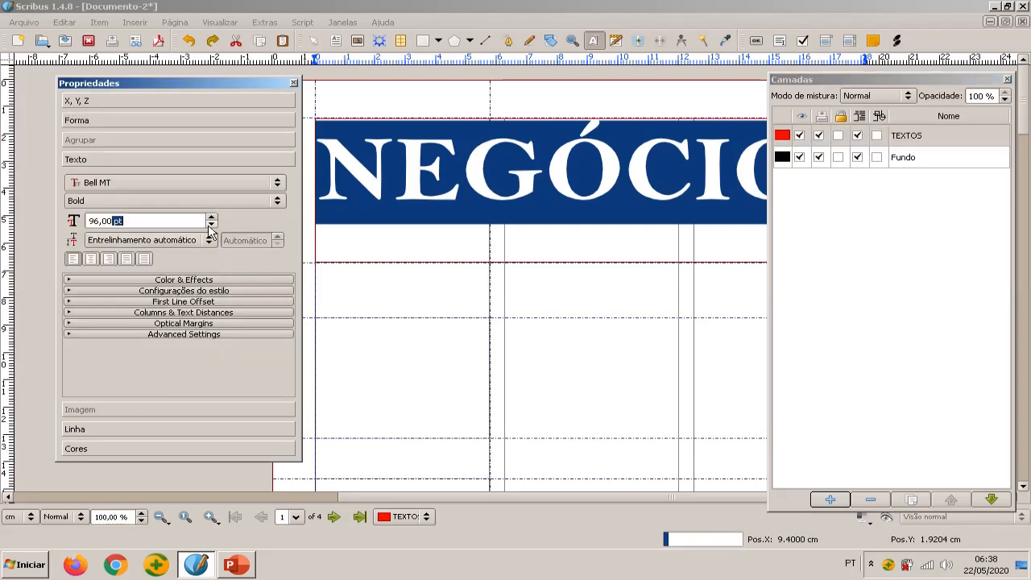
pyautogui.scroll(-5, 209, 226)
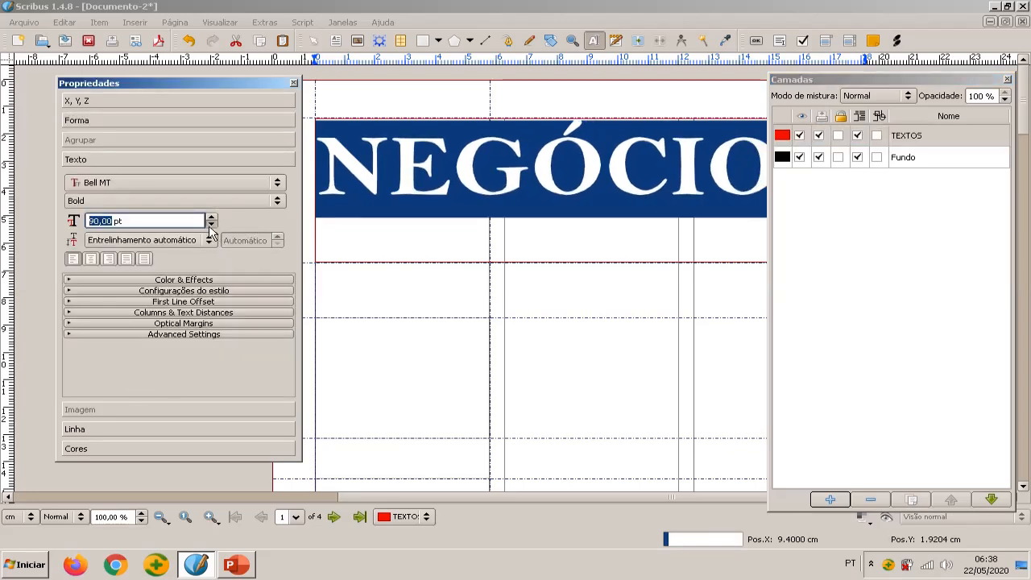
# Close the Camadas window and set the font size of the selected NEGÓCIO letters to 95 pt
pyautogui.click(916, 78)
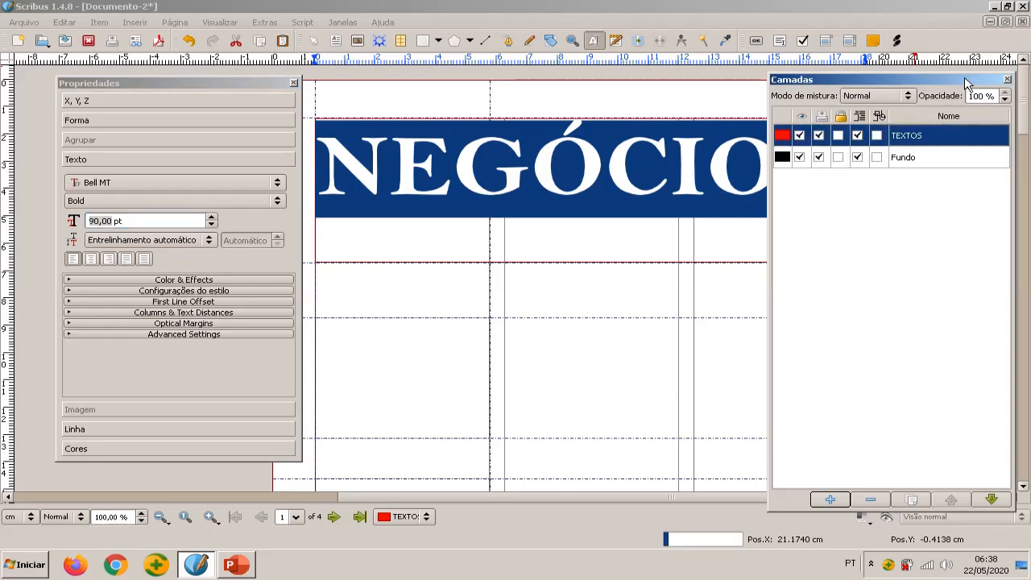
pyautogui.click(1008, 80)
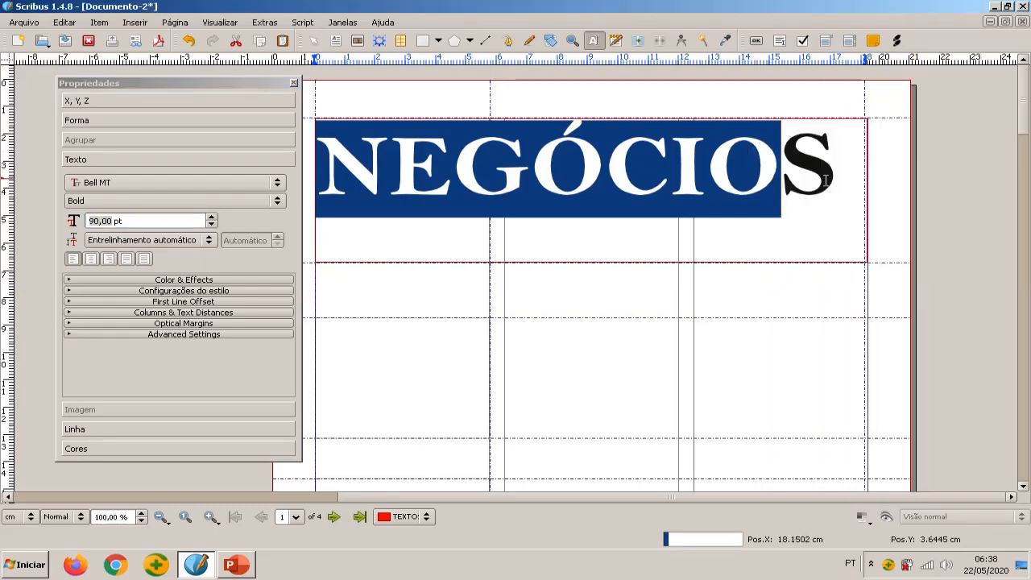
pyautogui.scroll(3, 214, 223)
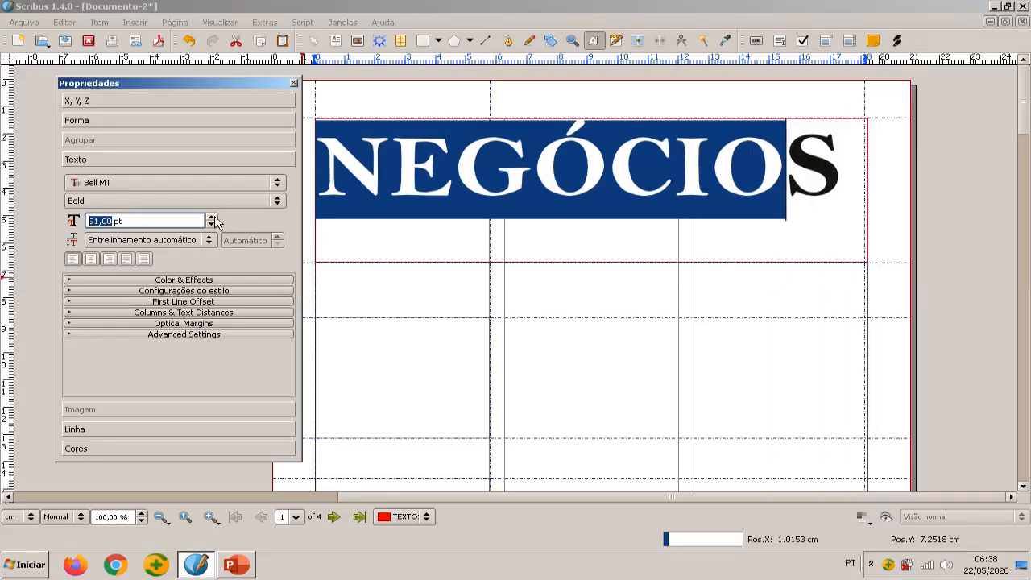
pyautogui.scroll(2, 214, 223)
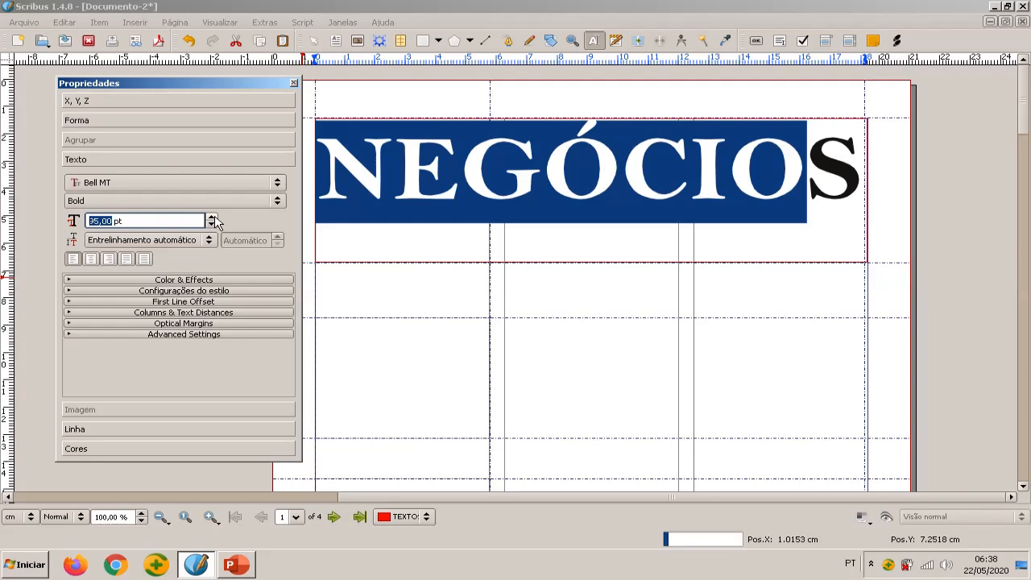
pyautogui.scroll(1, 214, 223)
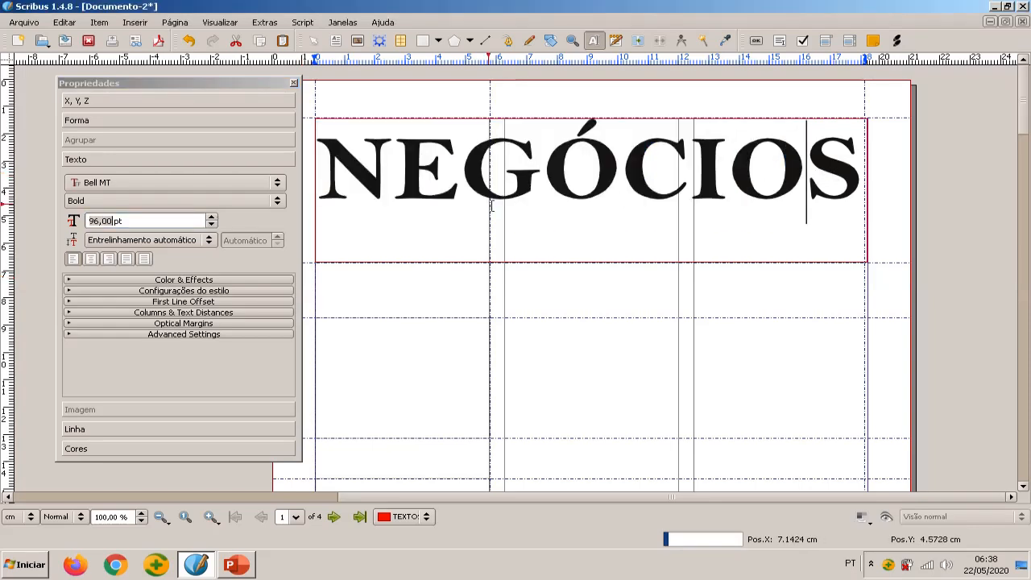
# Select the whole word NEGÓCIOS and centre it horizontally in the top frame
pyautogui.moveTo(329, 171); pyautogui.dragTo(852, 169)
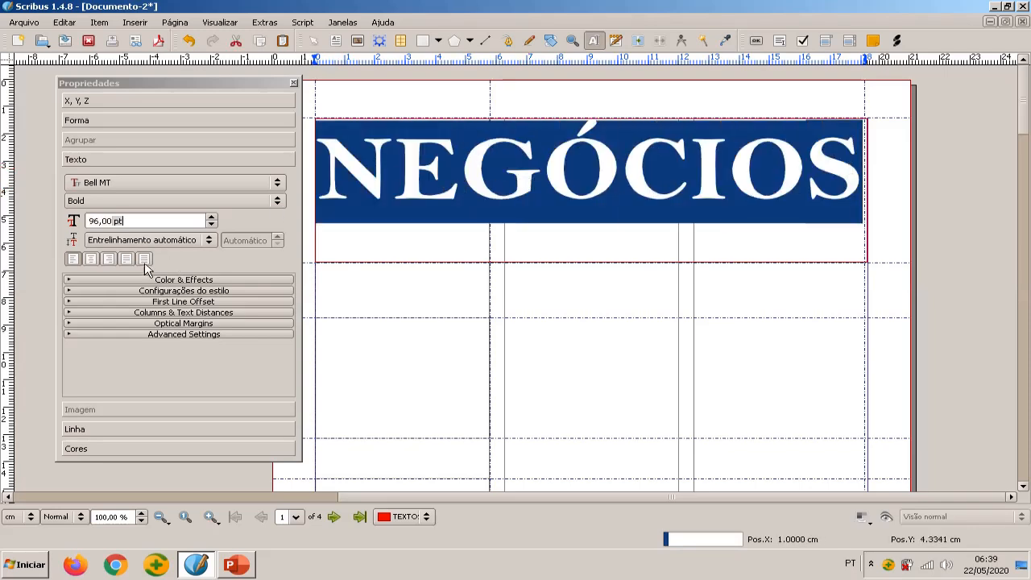
pyautogui.click(94, 260)
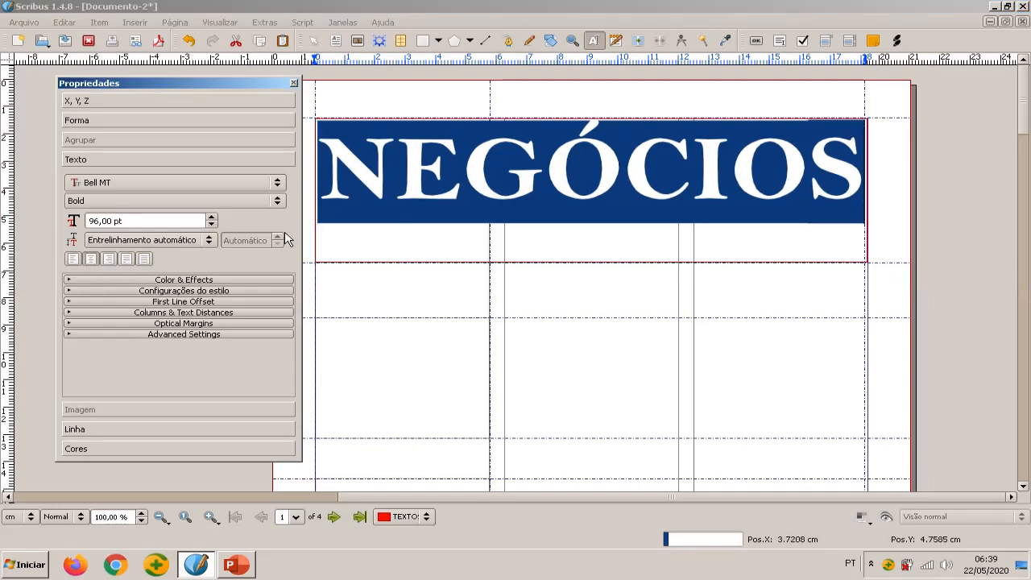
# Set the selected NEGÓCIOS heading's text colour to Yellow and apply the shadow effect to it
pyautogui.click(194, 281)
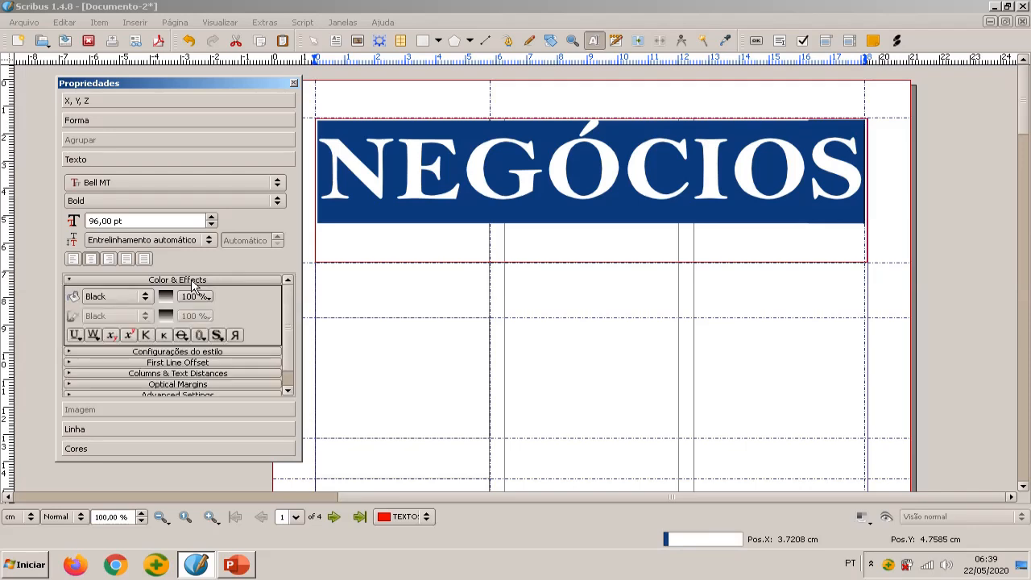
pyautogui.click(127, 300)
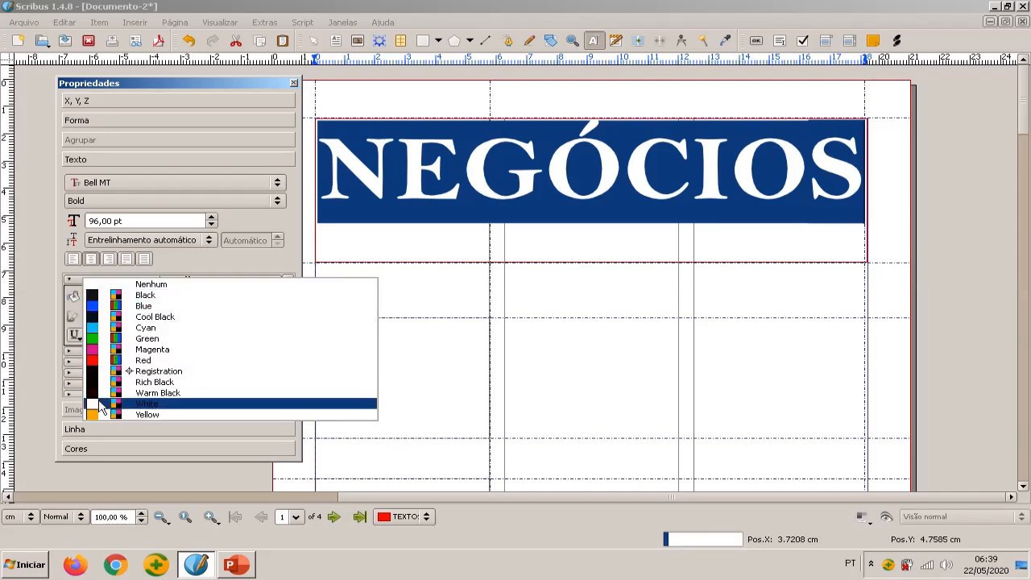
pyautogui.click(96, 413)
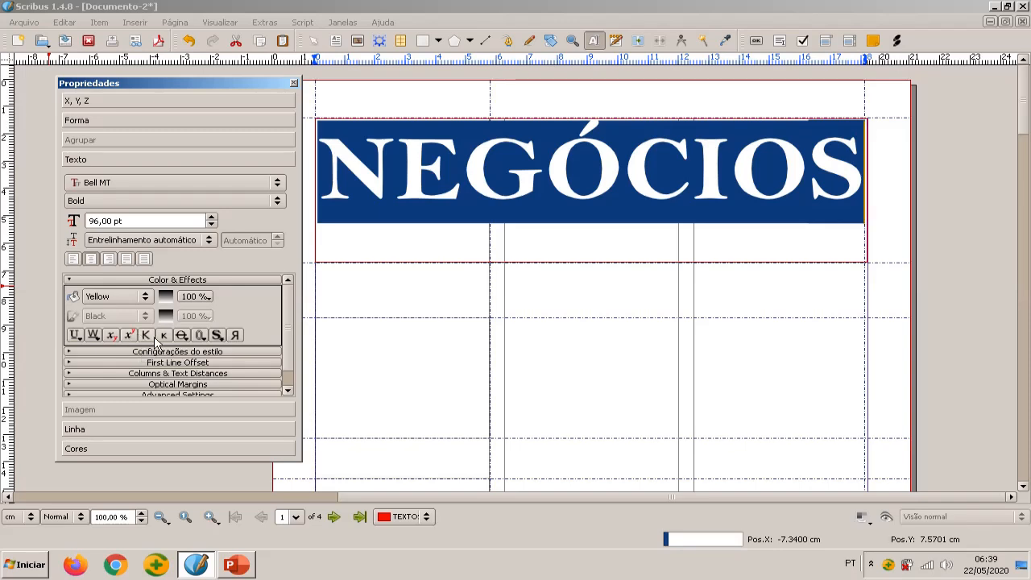
pyautogui.click(216, 335)
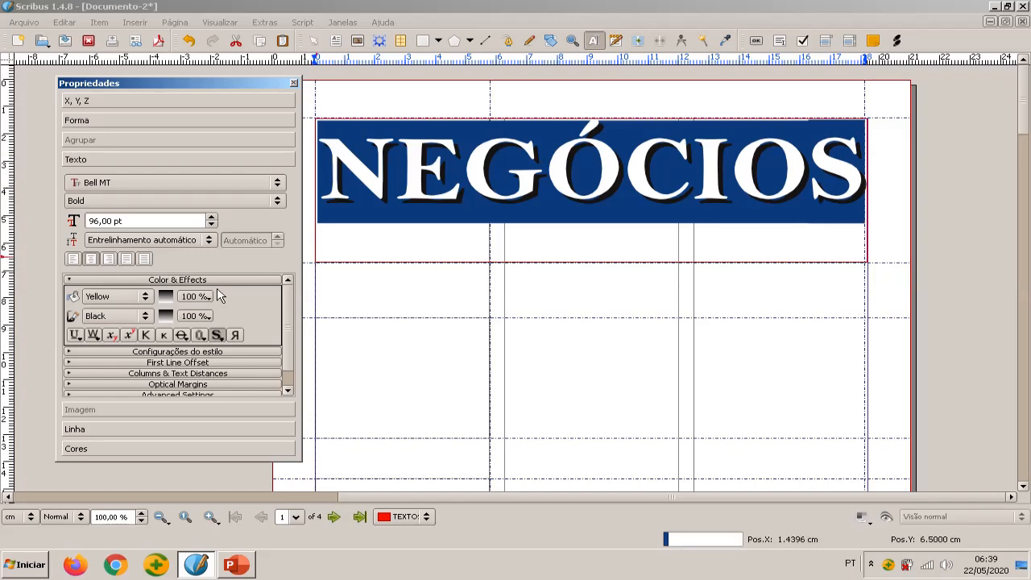
# Set the horizontal offset (Deslocamento-X) of the NEGÓCIOS heading's shadow to 7 %
pyautogui.click(219, 342)
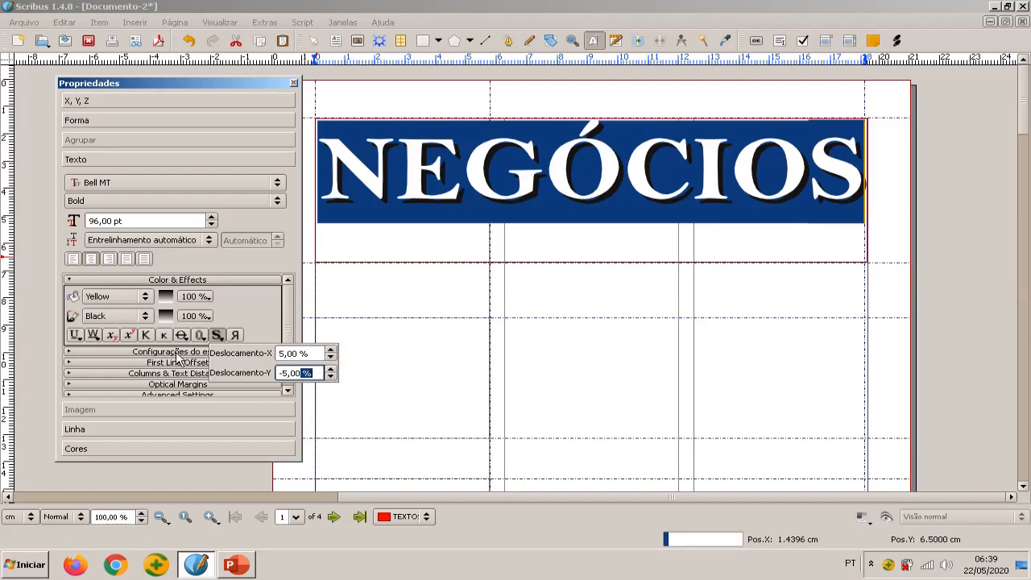
pyautogui.click(333, 351)
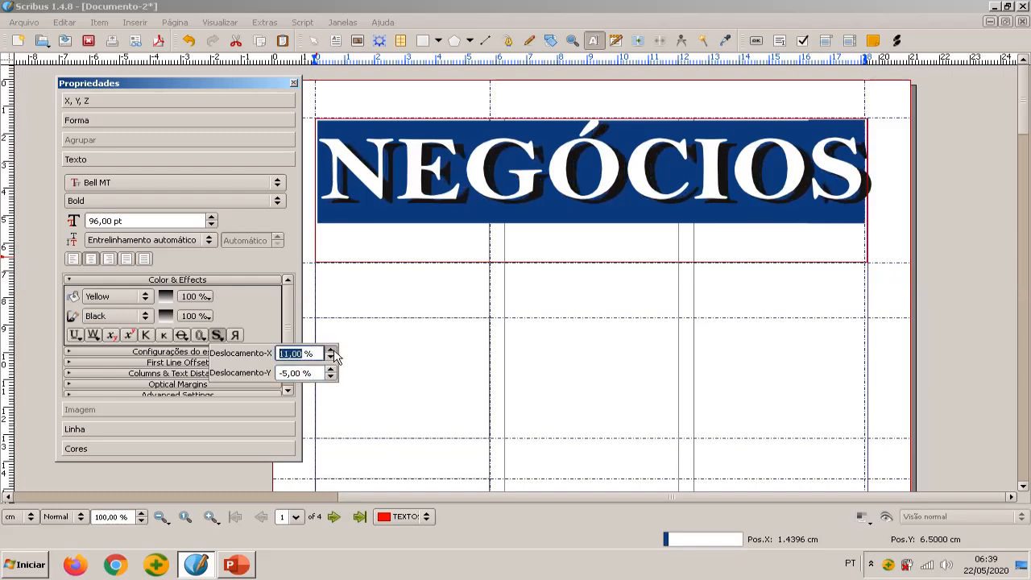
pyautogui.click(331, 351)
pyautogui.click(331, 352)
pyautogui.click(331, 351)
pyautogui.click(331, 351)
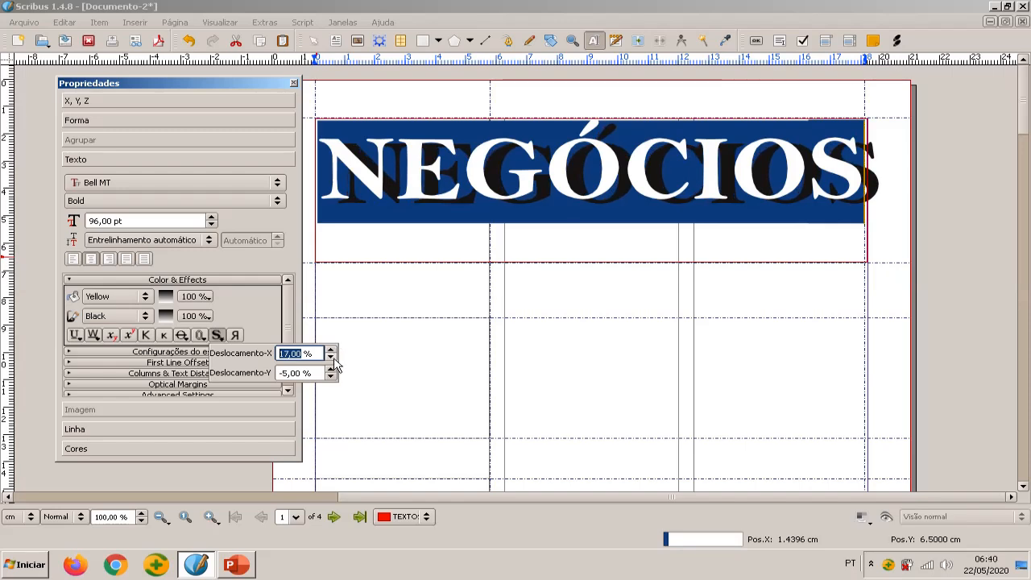
pyautogui.click(332, 357)
pyautogui.click(331, 357)
pyautogui.click(331, 357)
pyautogui.click(331, 357)
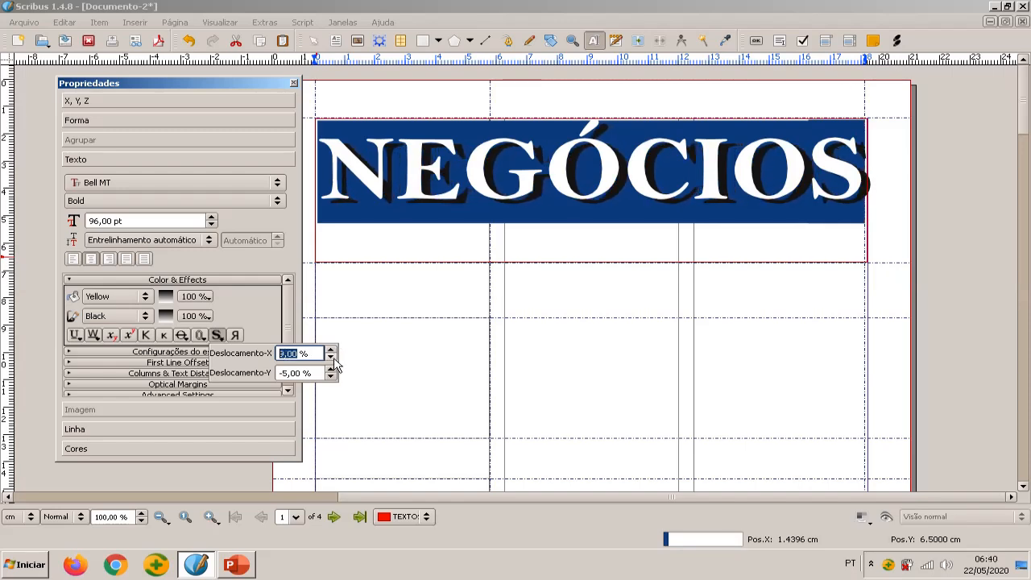
pyautogui.click(331, 357)
pyautogui.click(331, 357)
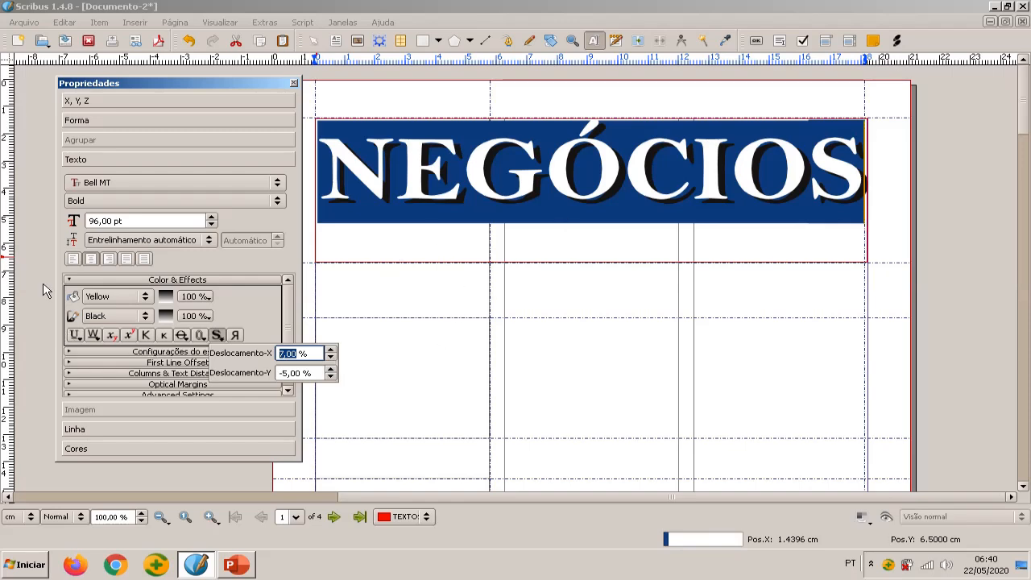
# Close the Propriedades window and deselect the NEGÓCIOS heading
pyautogui.click(186, 353)
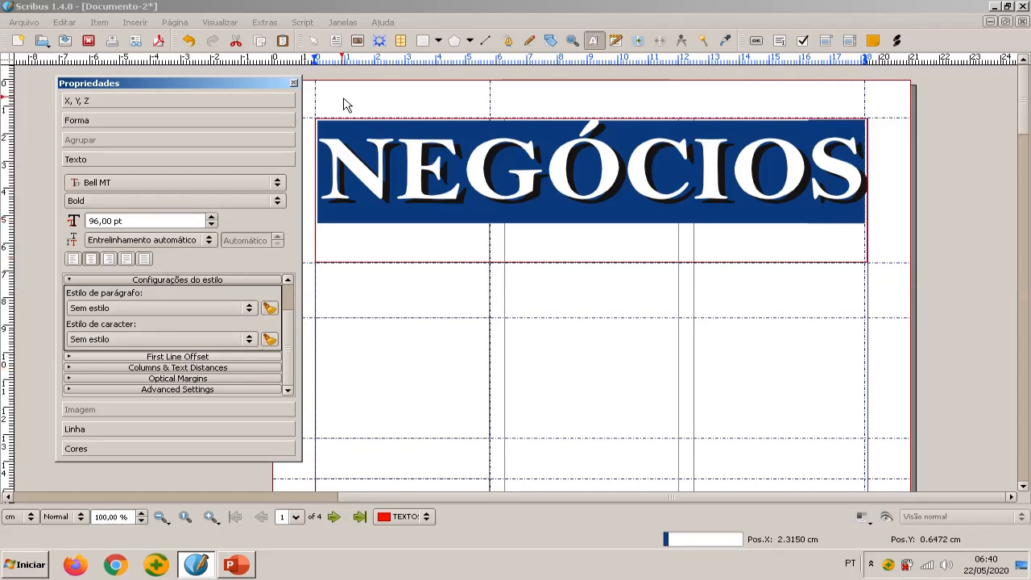
pyautogui.click(295, 84)
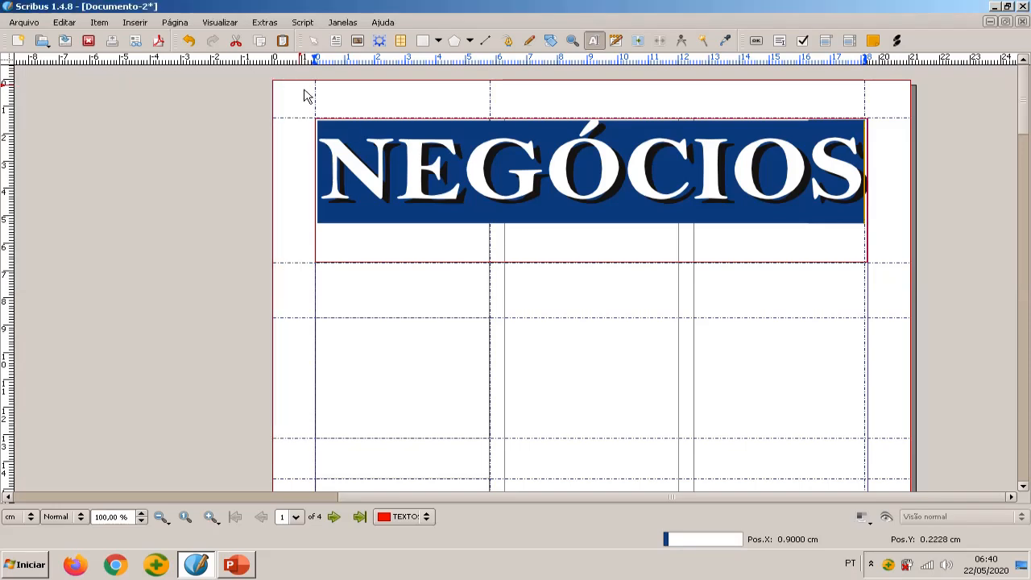
pyautogui.click(236, 218)
pyautogui.scroll(1, 684, 261)
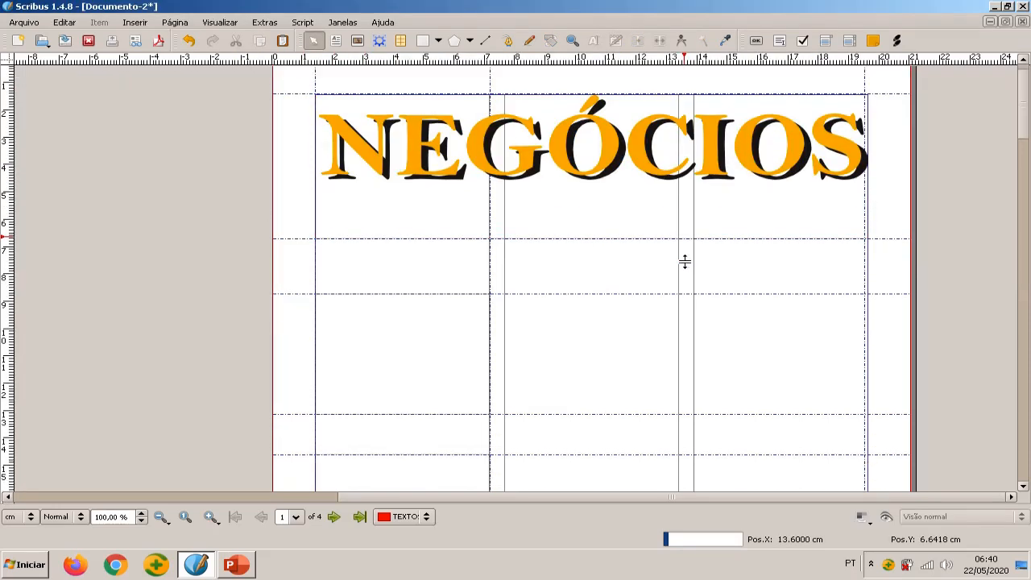
pyautogui.scroll(-3, 685, 261)
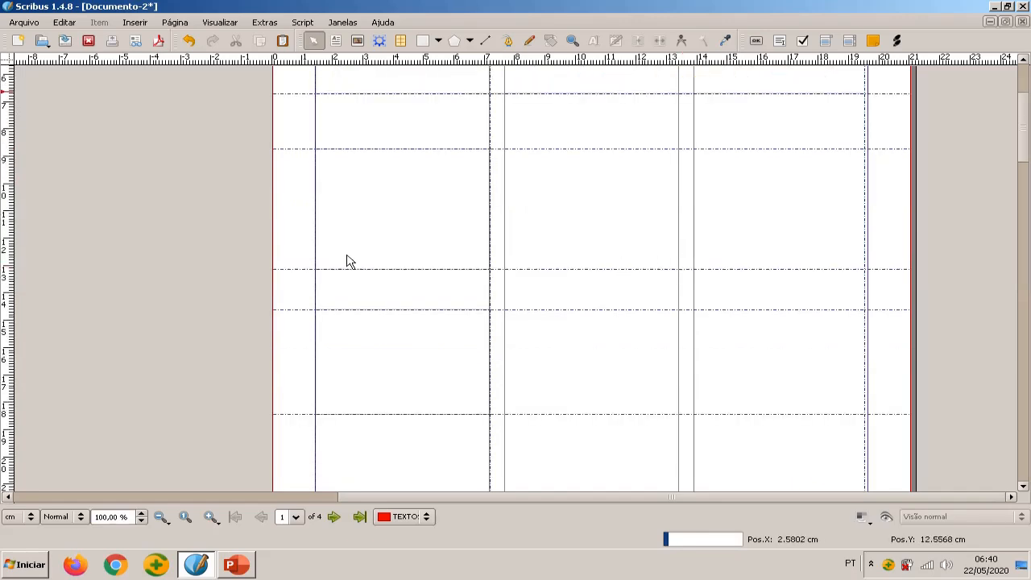
pyautogui.scroll(1, 349, 249)
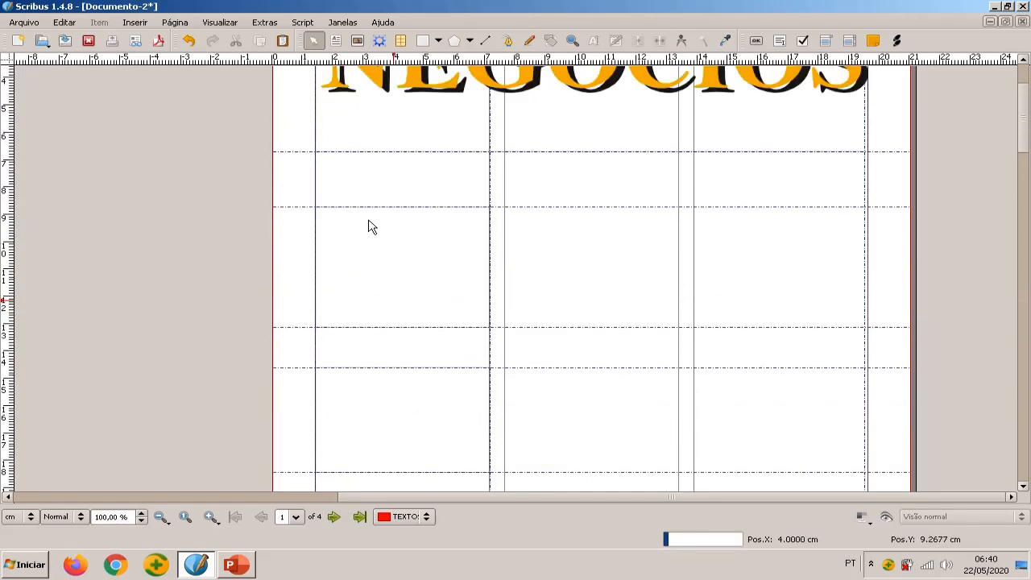
pyautogui.click(134, 22)
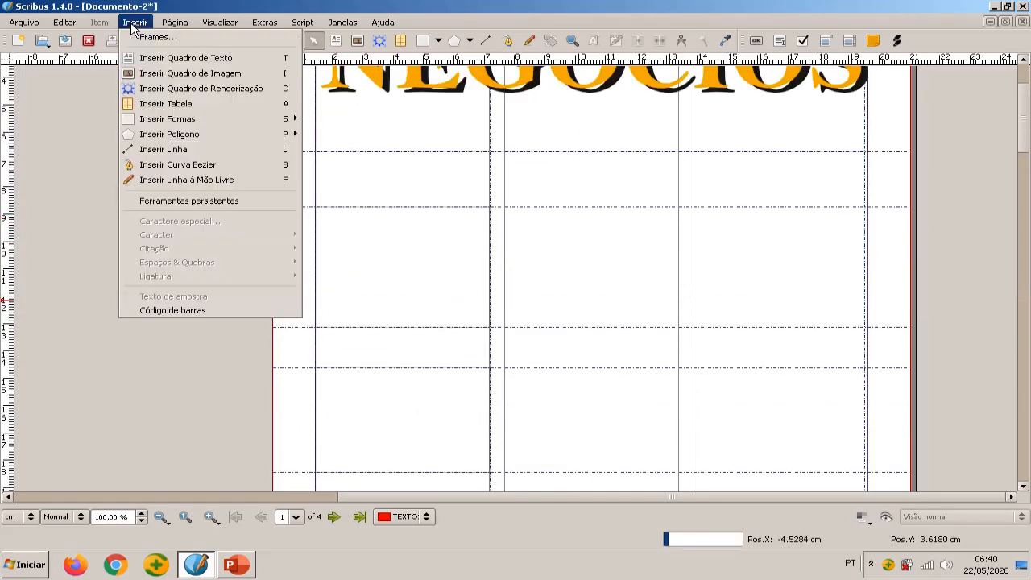
pyautogui.click(188, 64)
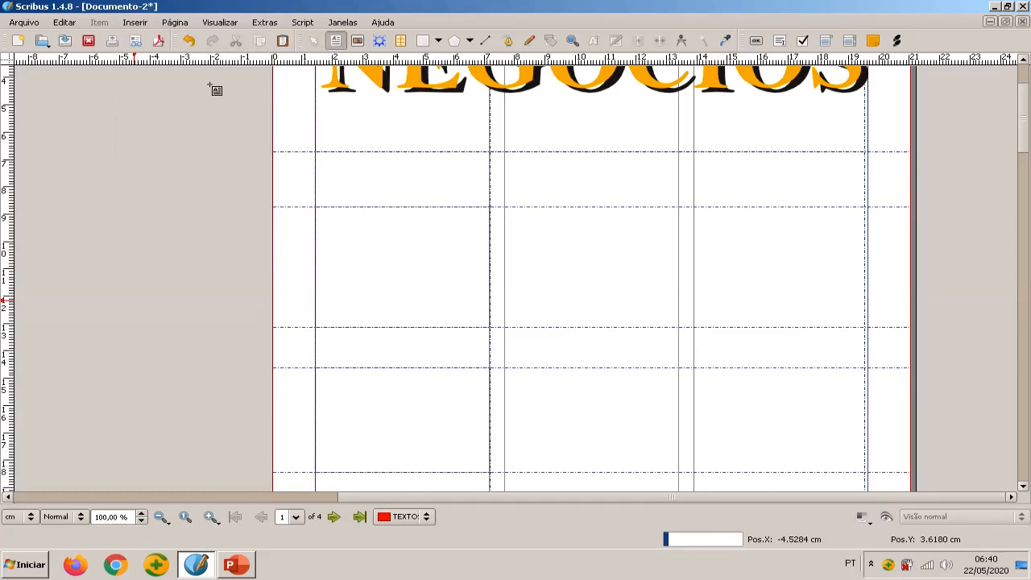
pyautogui.click(271, 118)
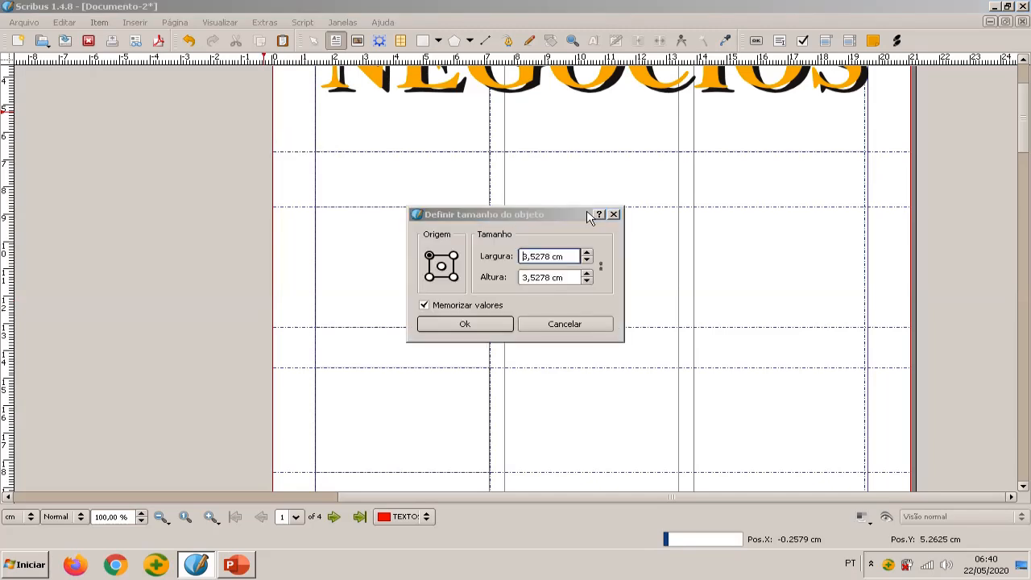
pyautogui.click(615, 216)
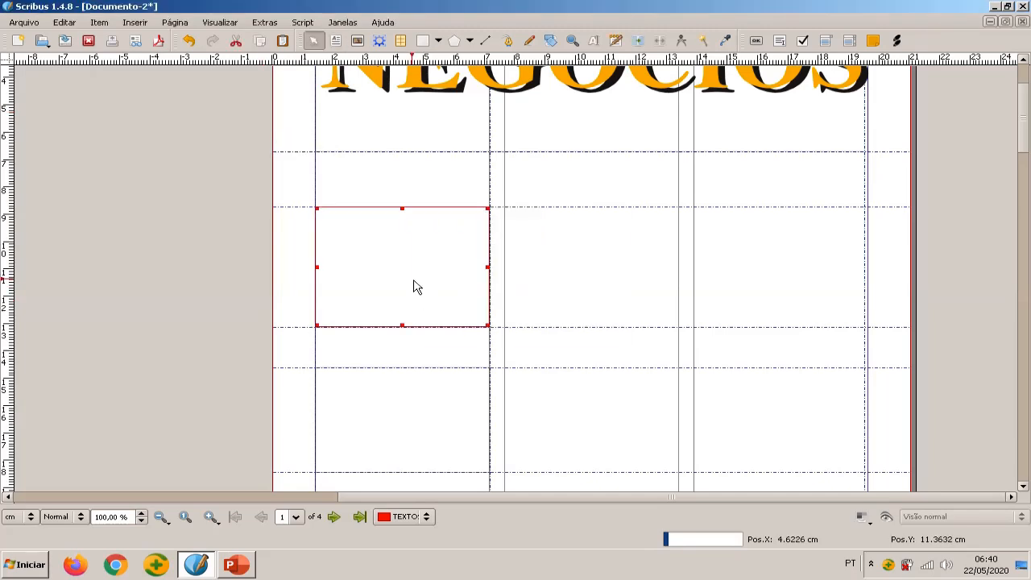
# Enter text editing in the empty first-column frame below the NEGÓCIOS heading
pyautogui.doubleClick(395, 274)
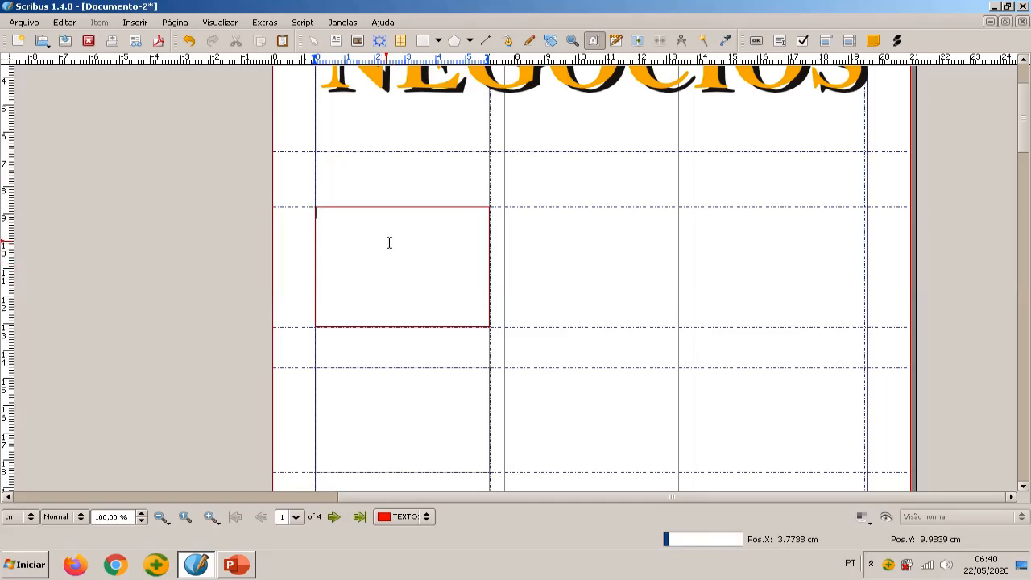
pyautogui.rightClick(372, 265)
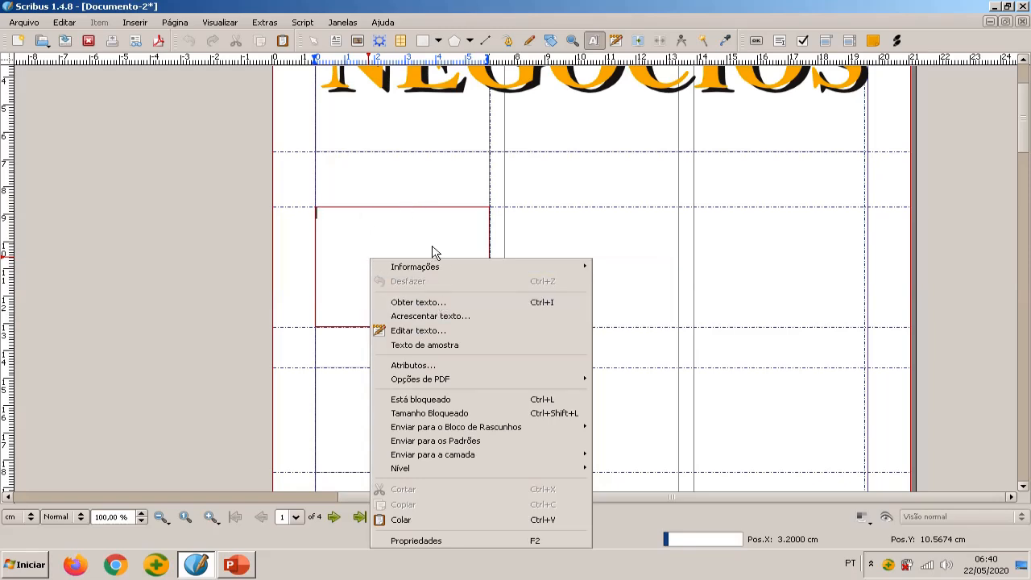
pyautogui.click(459, 303)
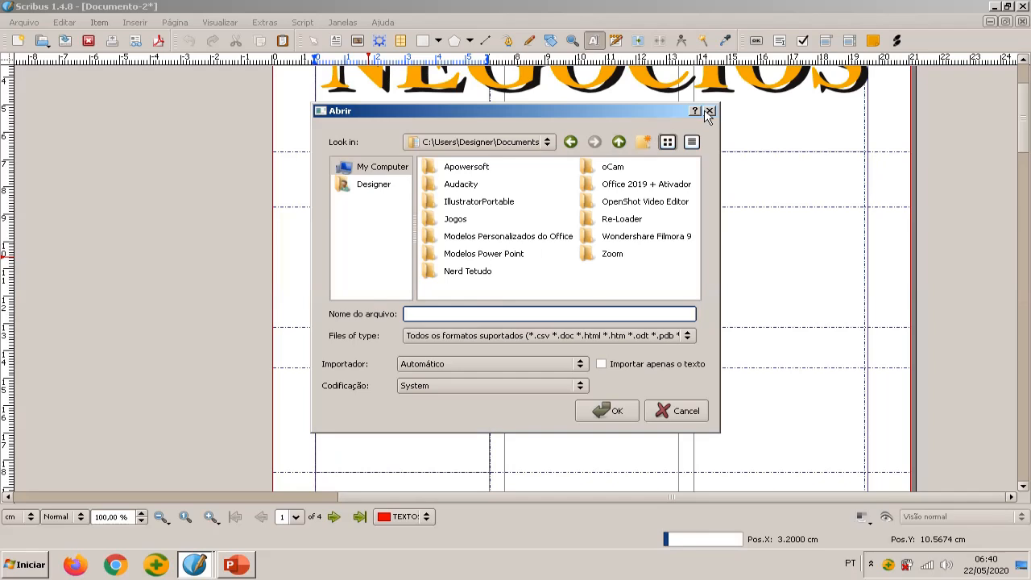
pyautogui.click(706, 113)
pyautogui.rightClick(427, 248)
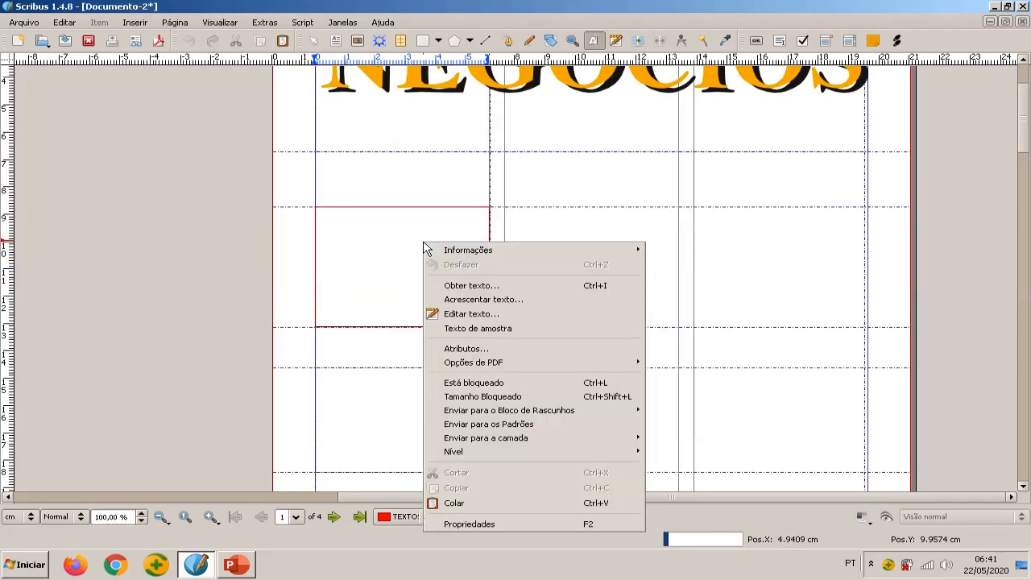
pyautogui.click(495, 302)
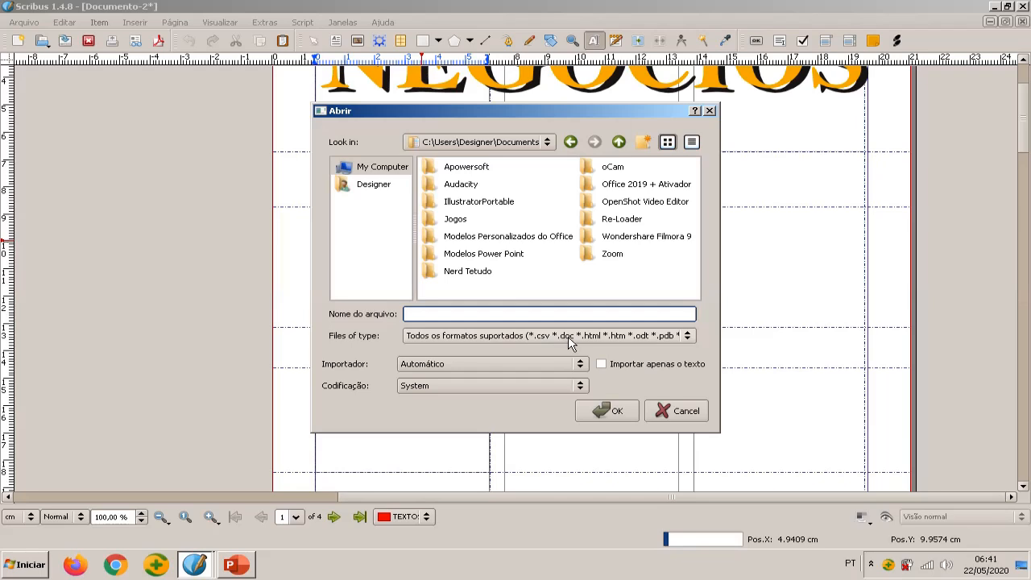
pyautogui.click(710, 110)
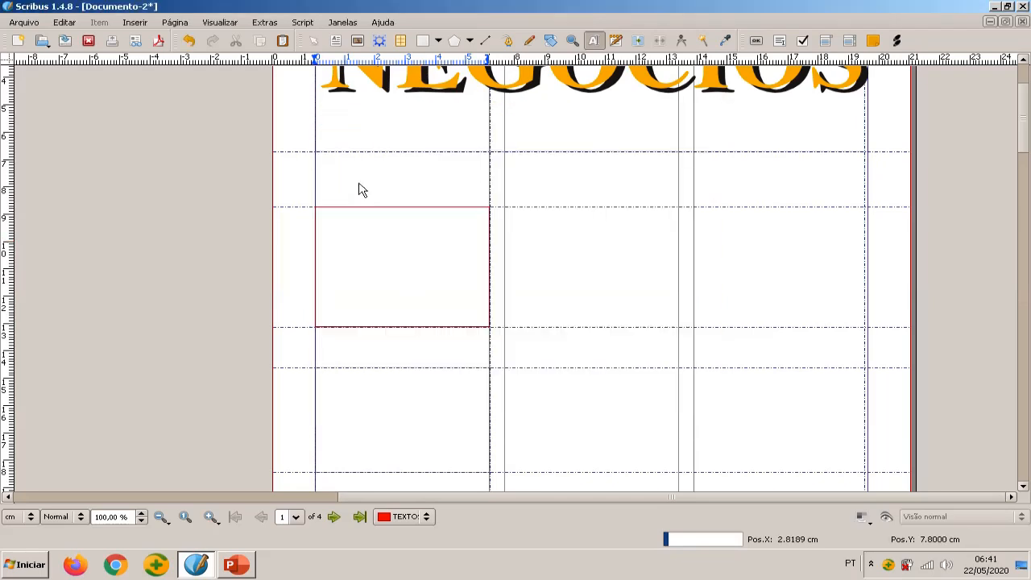
# Fill the first-column frame with one paragraph of Português (BR) sample text and split "elee" into "ele e"
pyautogui.rightClick(425, 266)
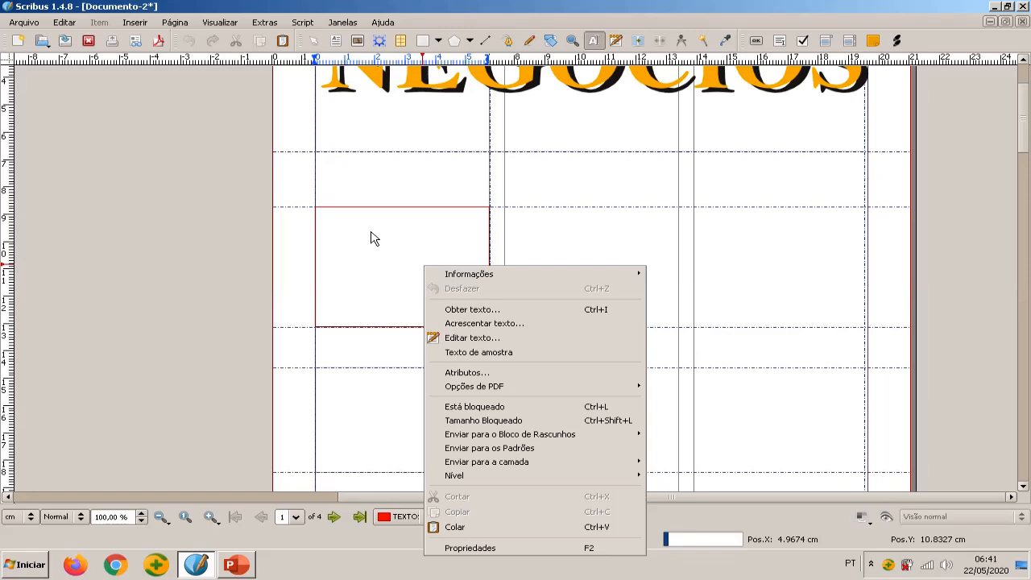
pyautogui.click(497, 354)
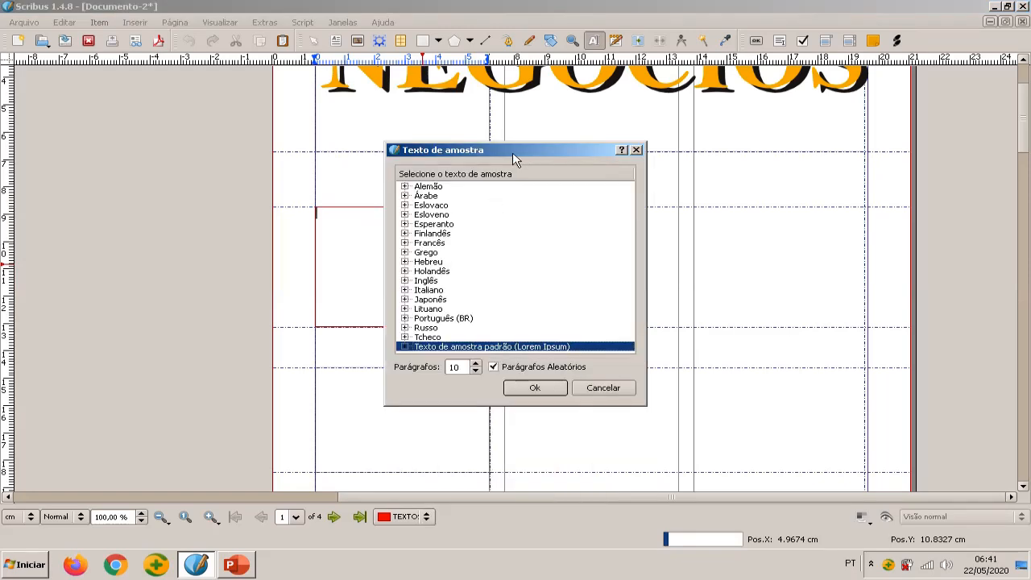
pyautogui.moveTo(514, 154); pyautogui.dragTo(767, 122)
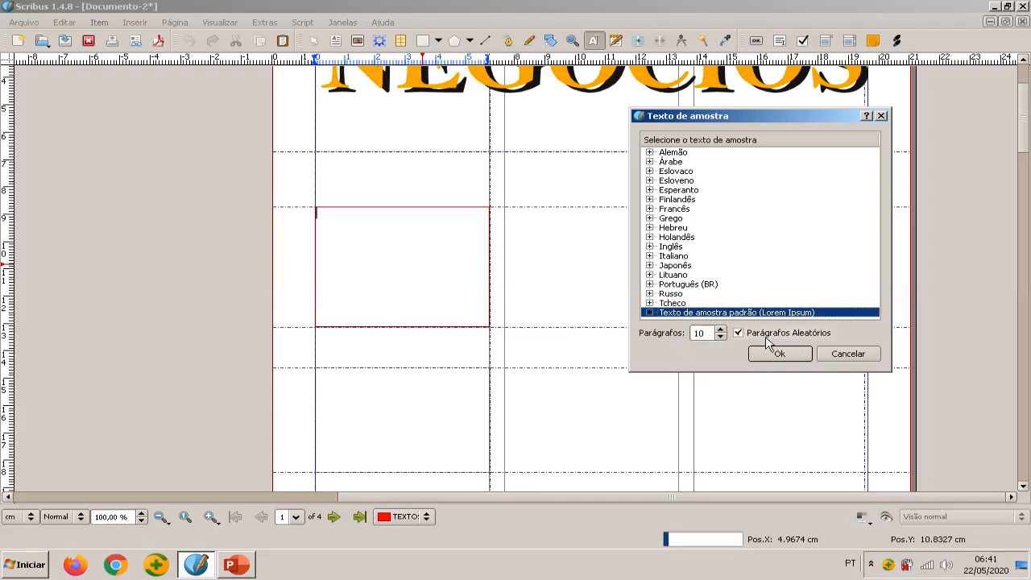
pyautogui.click(689, 285)
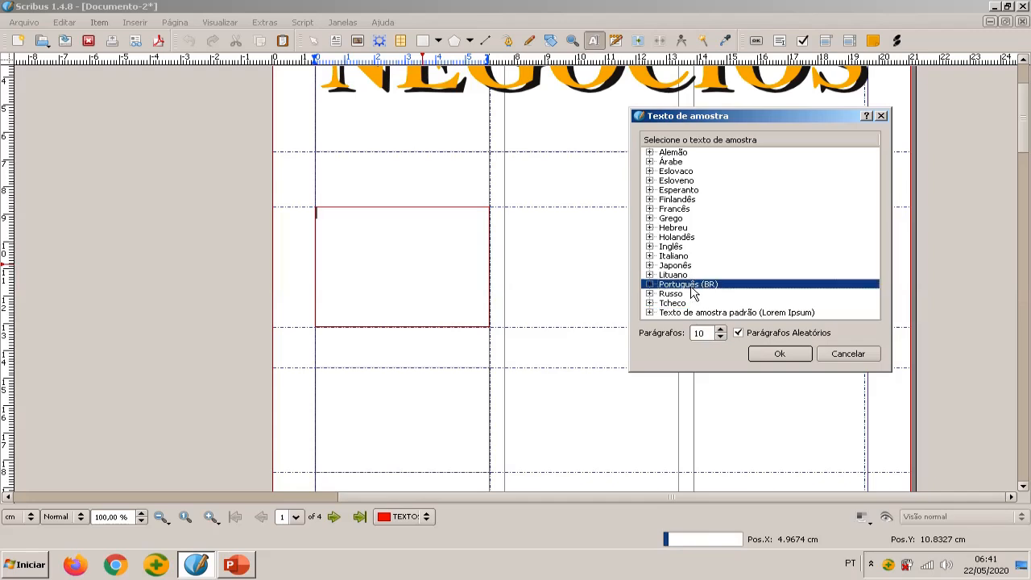
pyautogui.doubleClick(702, 333)
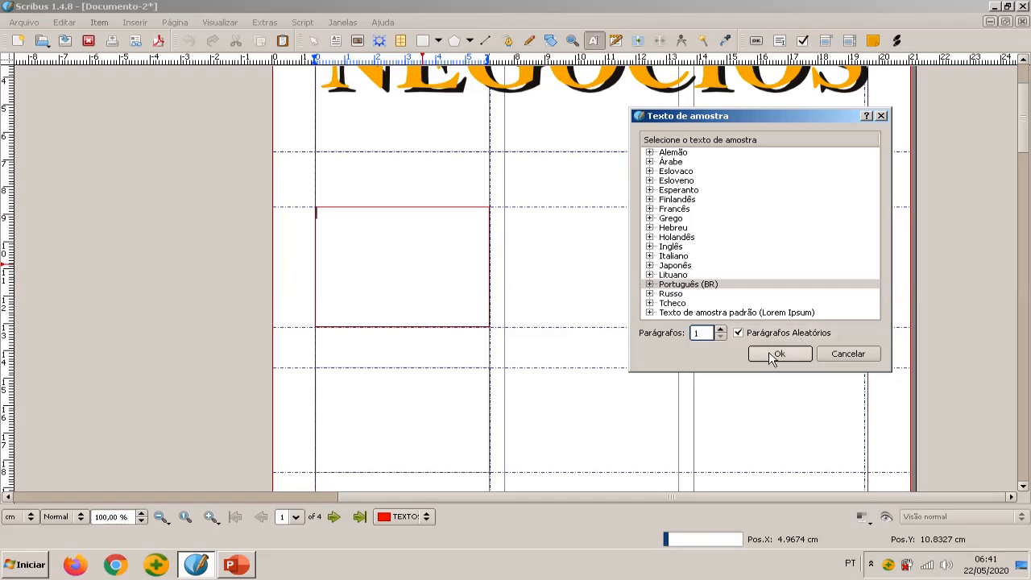
pyautogui.click(778, 354)
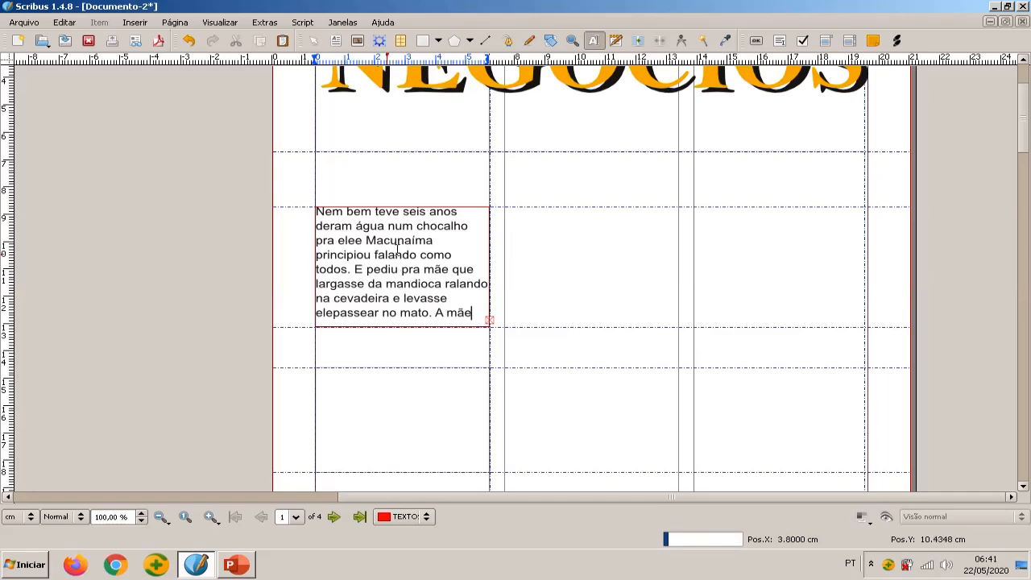
pyautogui.click(372, 241)
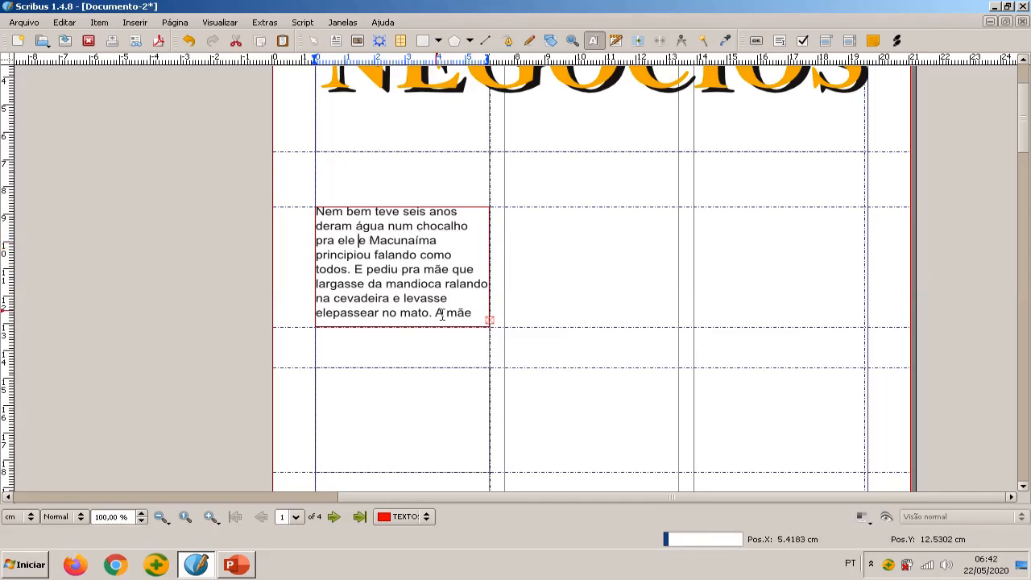
# Leave text editing and stretch the first-column text frame's lower edge down past the next two horizontal guides
pyautogui.scroll(-2, 392, 274)
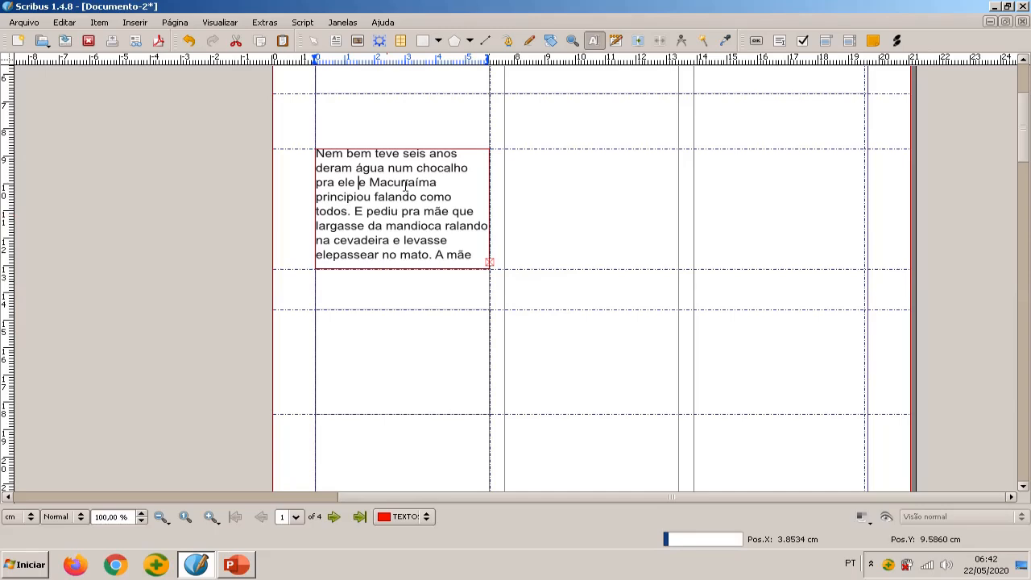
pyautogui.scroll(-1, 463, 249)
pyautogui.scroll(-1, 464, 249)
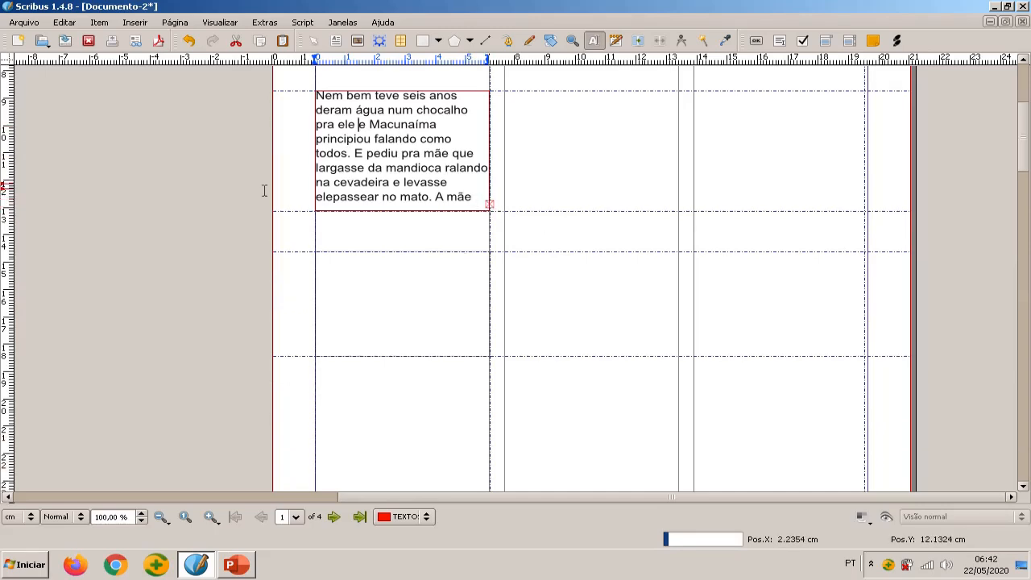
pyautogui.press('Escape')
pyautogui.click(424, 180)
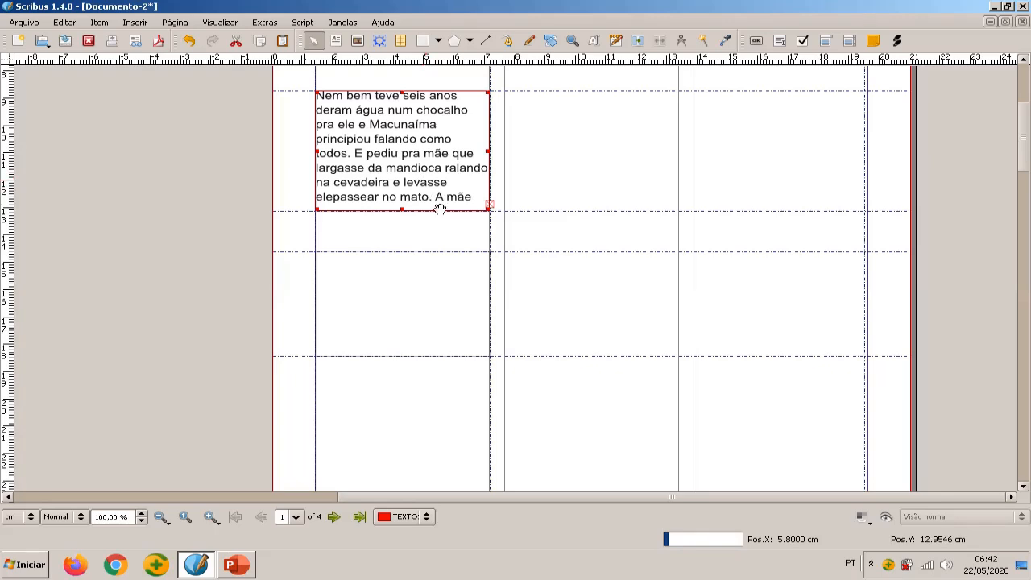
pyautogui.moveTo(404, 211); pyautogui.dragTo(429, 472)
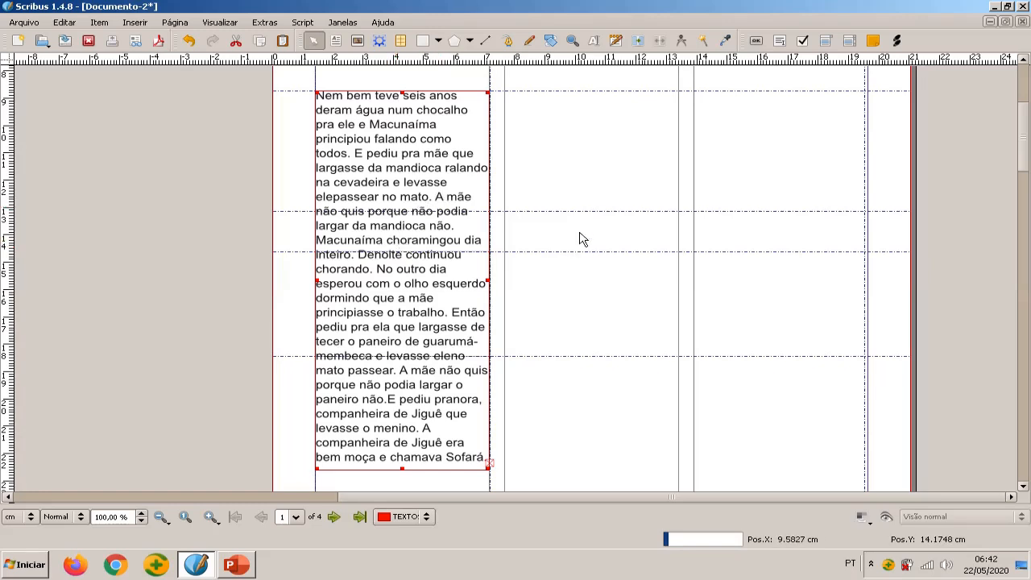
# Delete all the sample text after "principiou falando como todos." in the first-column frame
pyautogui.doubleClick(441, 199)
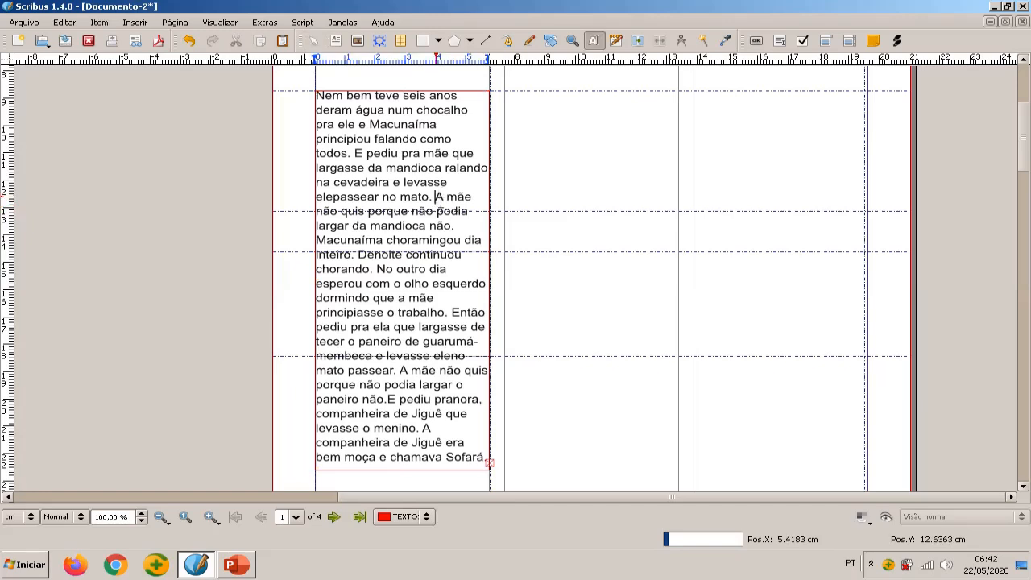
pyautogui.moveTo(436, 199); pyautogui.dragTo(454, 240)
pyautogui.keyDown('shift'); pyautogui.click(489, 461); pyautogui.keyUp('shift')
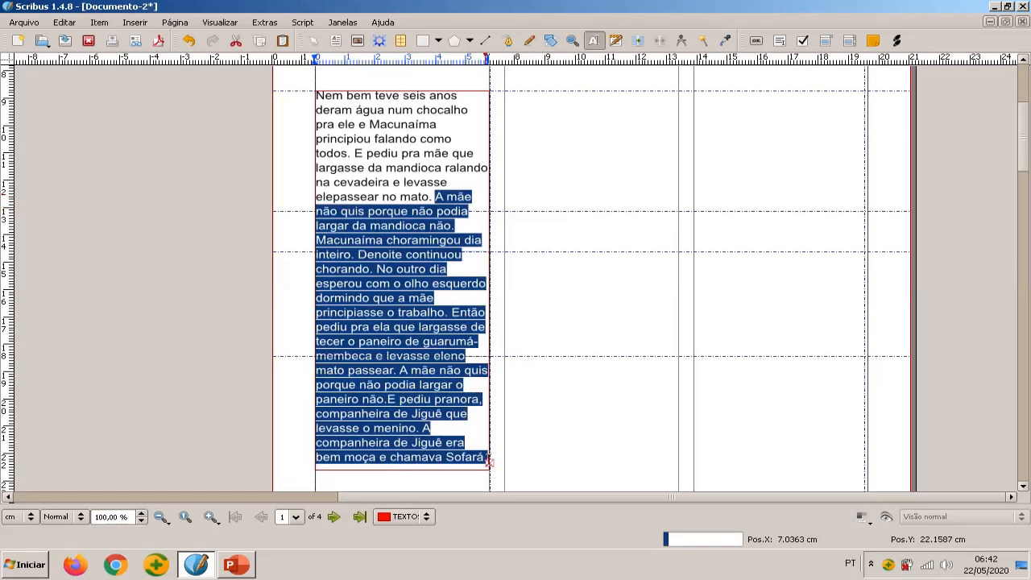
pyautogui.hotkey('ctrl', 'v')
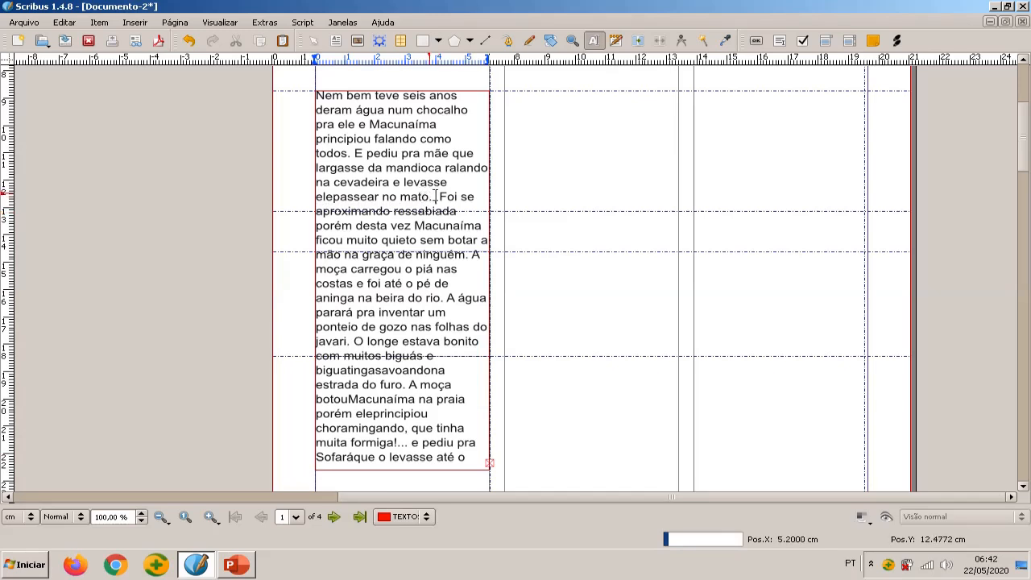
pyautogui.moveTo(439, 197); pyautogui.dragTo(472, 458)
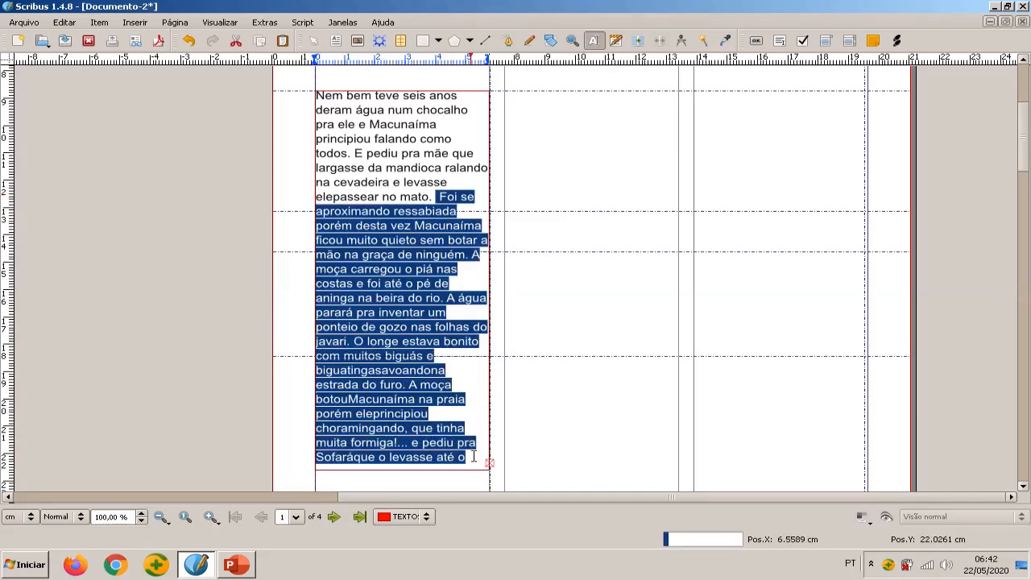
pyautogui.hotkey('ctrl', 'v')
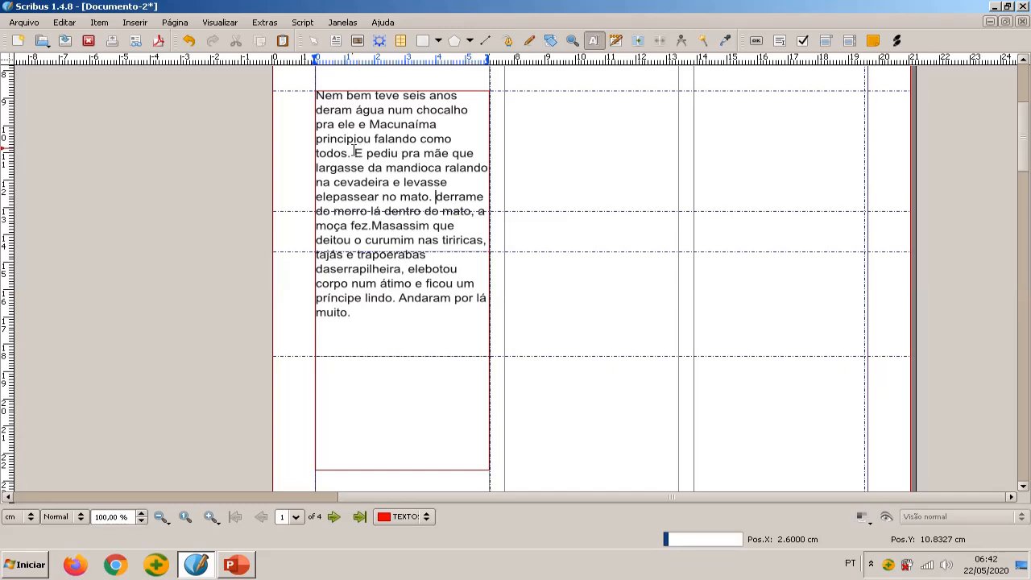
pyautogui.moveTo(353, 153); pyautogui.dragTo(358, 325)
pyautogui.press('Delete')
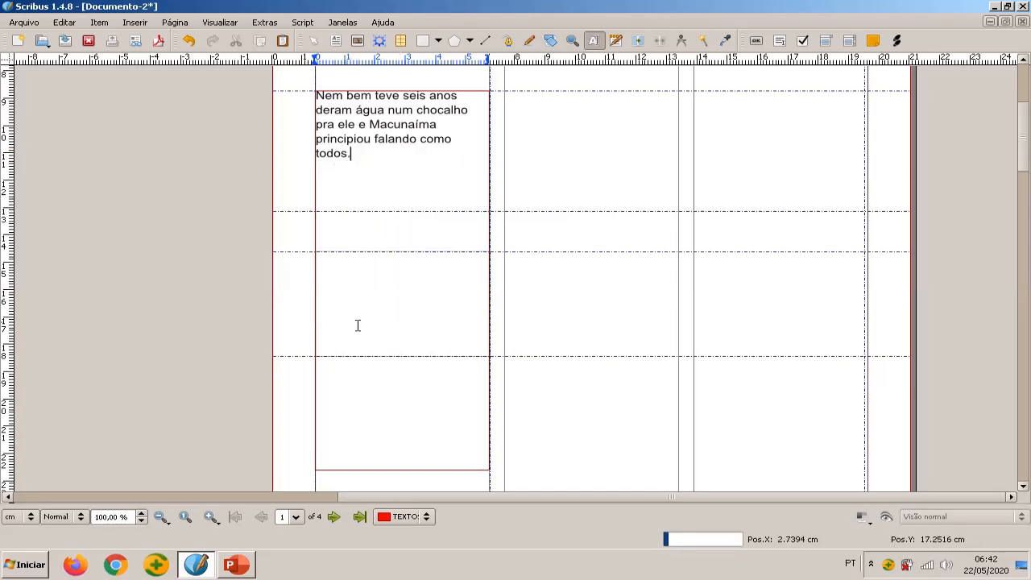
# Leave text editing and shorten the first-column frame so its lower edge sits just below the horizontal guide near 13 cm
pyautogui.press('Escape')
pyautogui.click(402, 469)
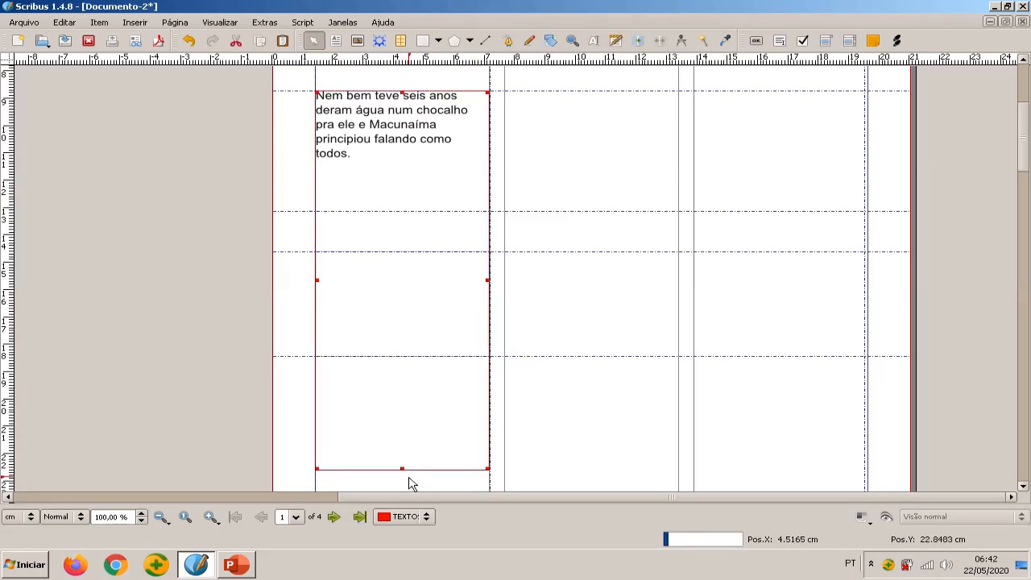
pyautogui.moveTo(402, 469)
pyautogui.mouseDown()
pyautogui.moveTo(401, 201)
pyautogui.moveTo(405, 219)
pyautogui.moveTo(403, 208)
pyautogui.moveTo(440, 218)
pyautogui.moveTo(417, 211)
pyautogui.moveTo(403, 220)
pyautogui.moveTo(421, 207)
pyautogui.moveTo(441, 212)
pyautogui.moveTo(392, 209)
pyautogui.moveTo(391, 196)
pyautogui.moveTo(412, 202)
pyautogui.moveTo(348, 213)
pyautogui.mouseUp()
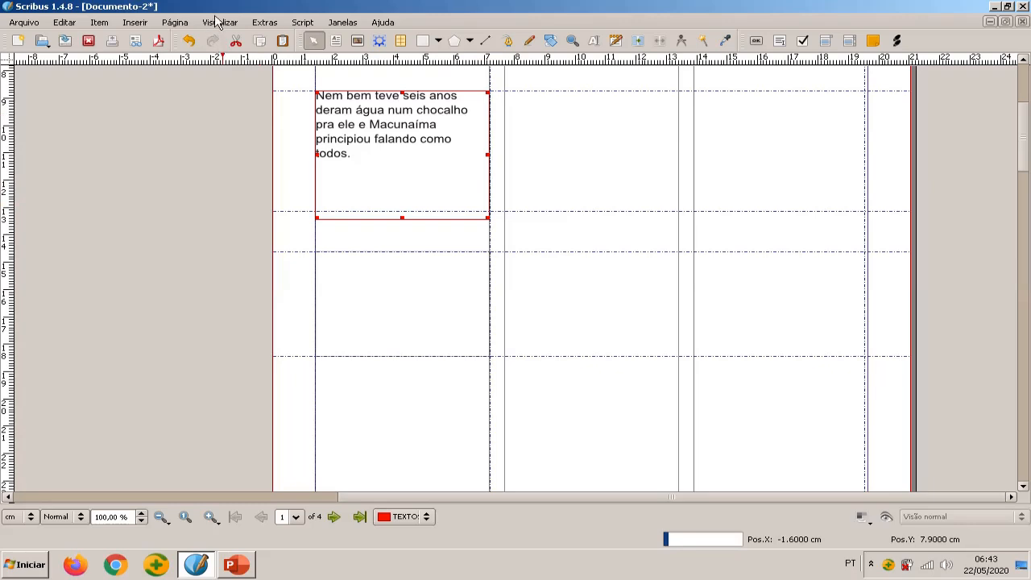
# Turn off Atrair à grelha and align the first-column frame's lower edge with the horizontal guide near 13 cm
pyautogui.click(175, 23)
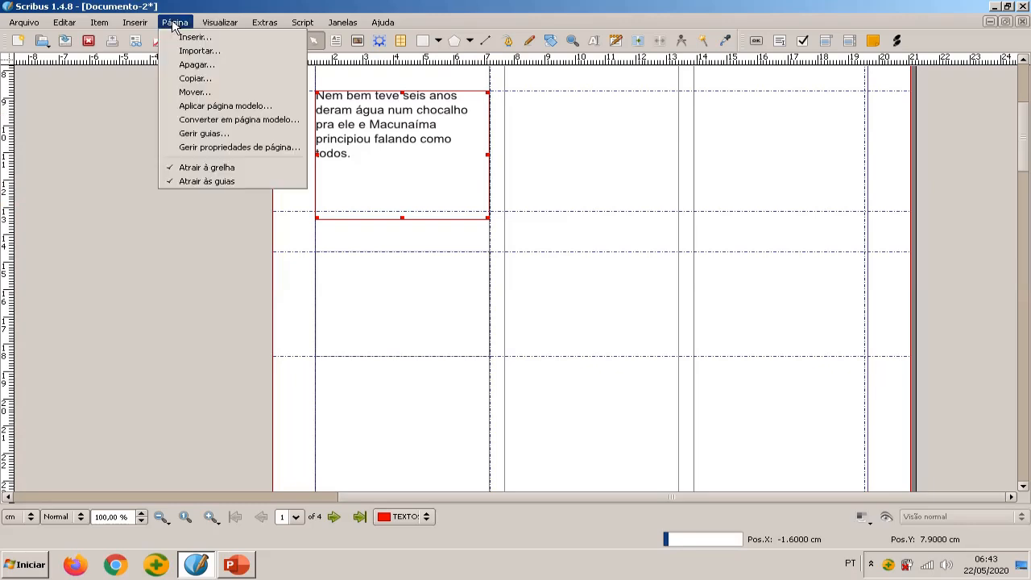
pyautogui.click(197, 168)
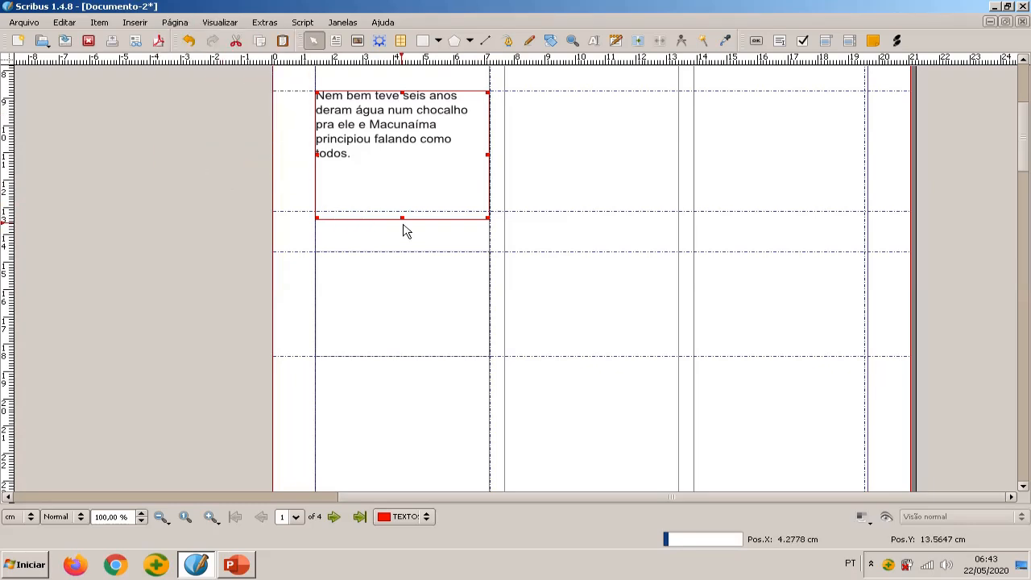
pyautogui.moveTo(401, 219); pyautogui.dragTo(402, 211)
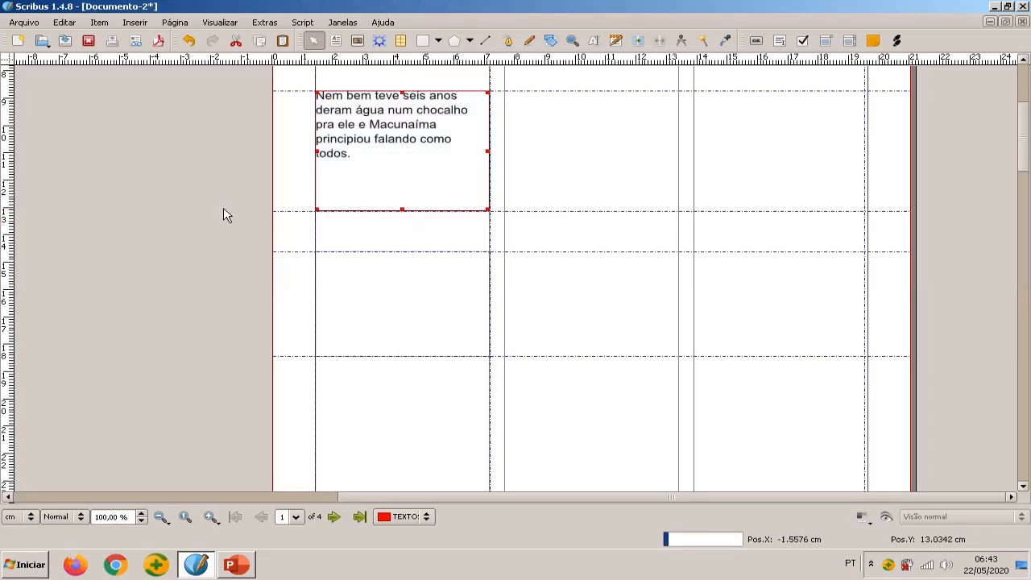
pyautogui.click(180, 23)
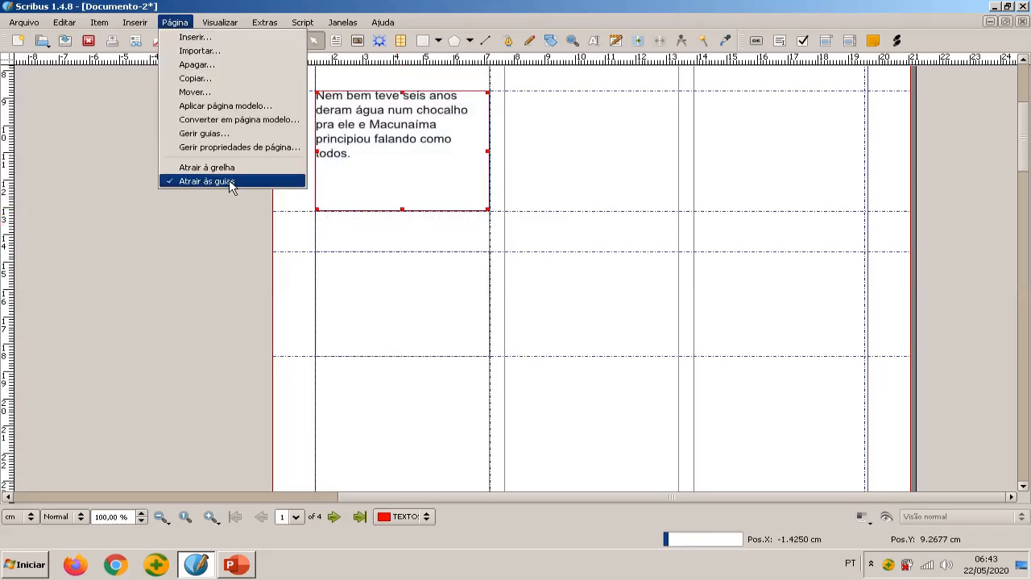
pyautogui.click(229, 211)
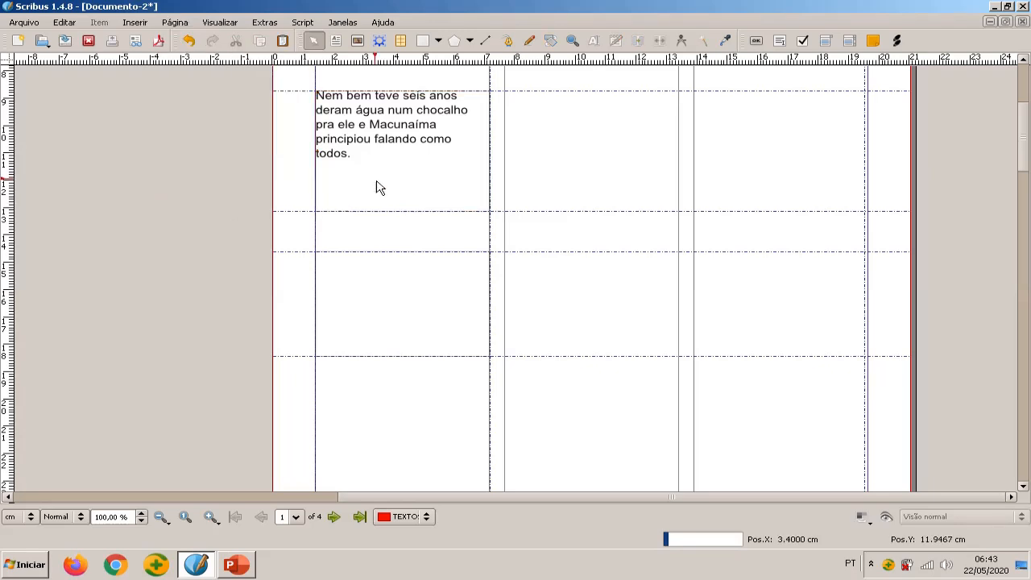
# Select the whole first-column paragraph and set its font to Bell MT in its text properties
pyautogui.click(375, 184)
pyautogui.doubleClick(352, 158)
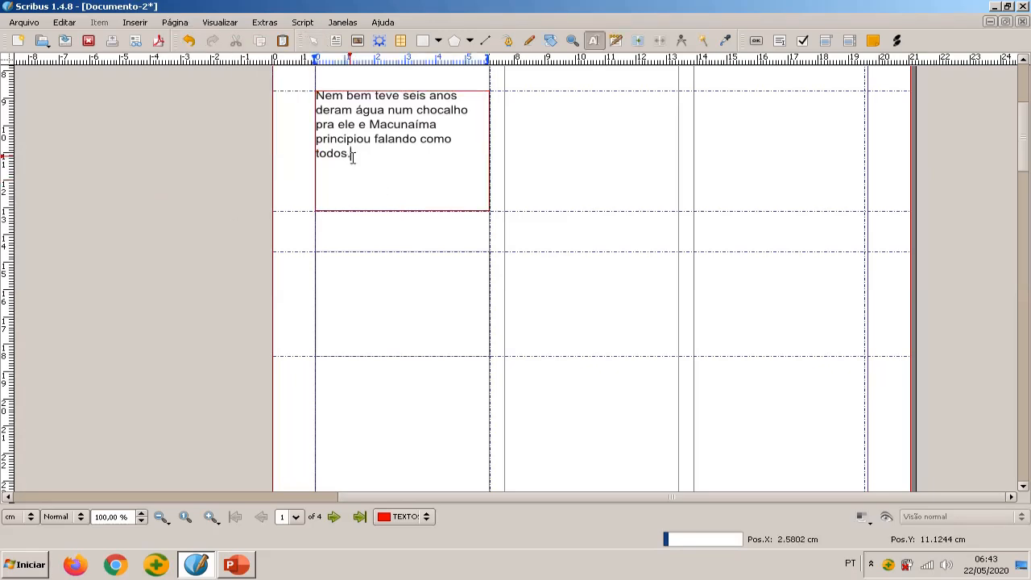
pyautogui.moveTo(350, 153); pyautogui.dragTo(318, 91)
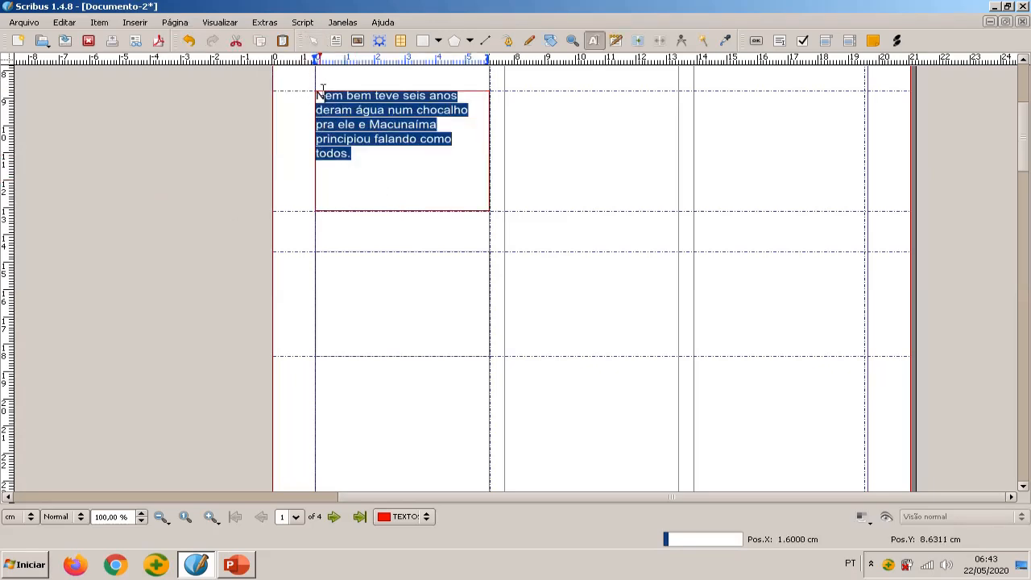
pyautogui.rightClick(379, 117)
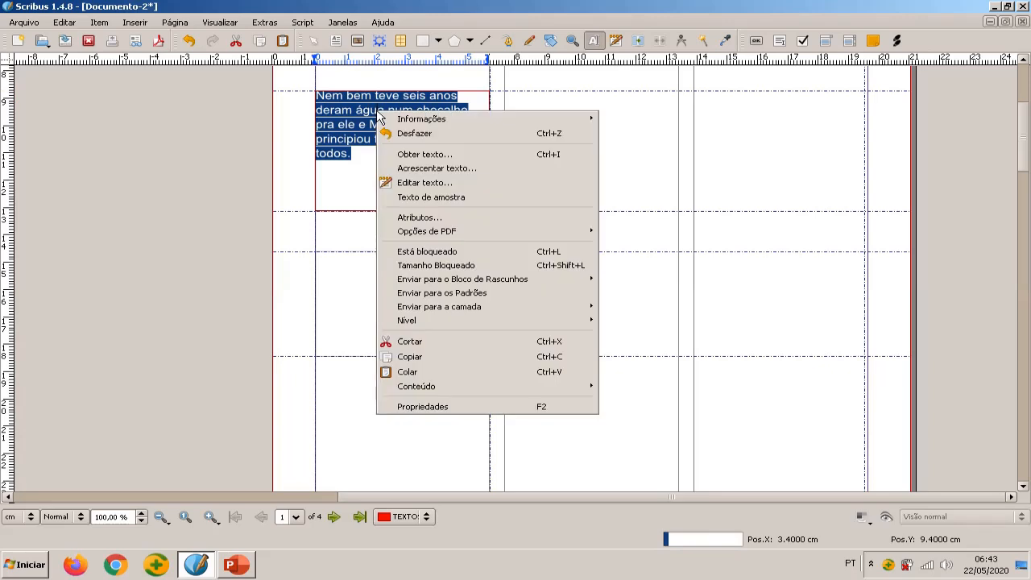
pyautogui.click(454, 407)
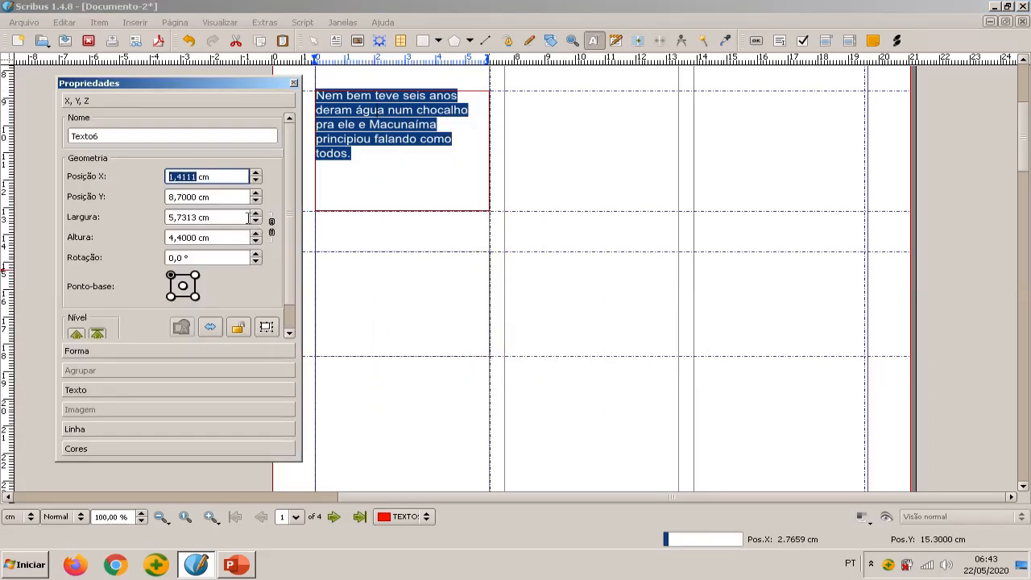
pyautogui.click(74, 390)
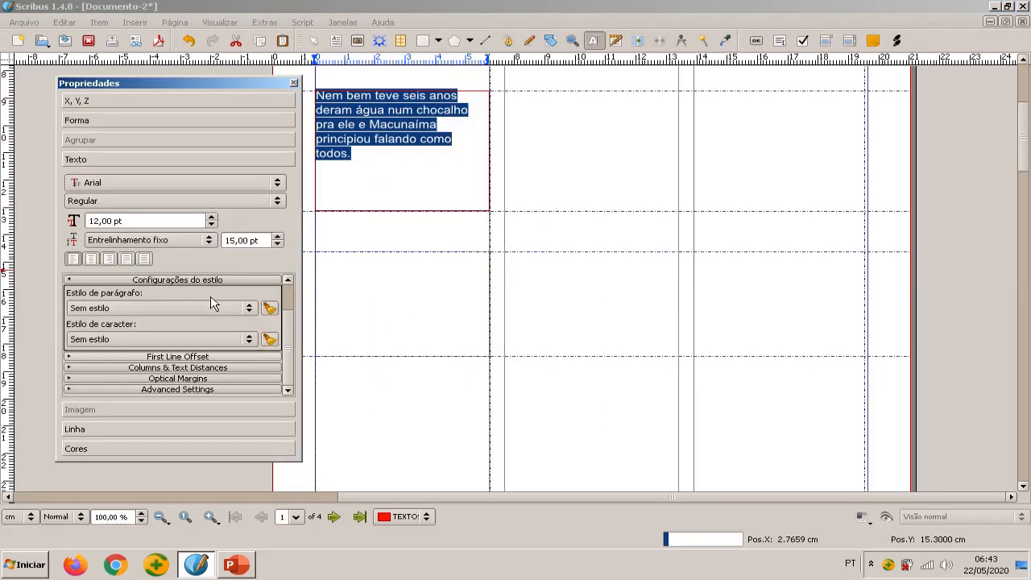
pyautogui.click(278, 187)
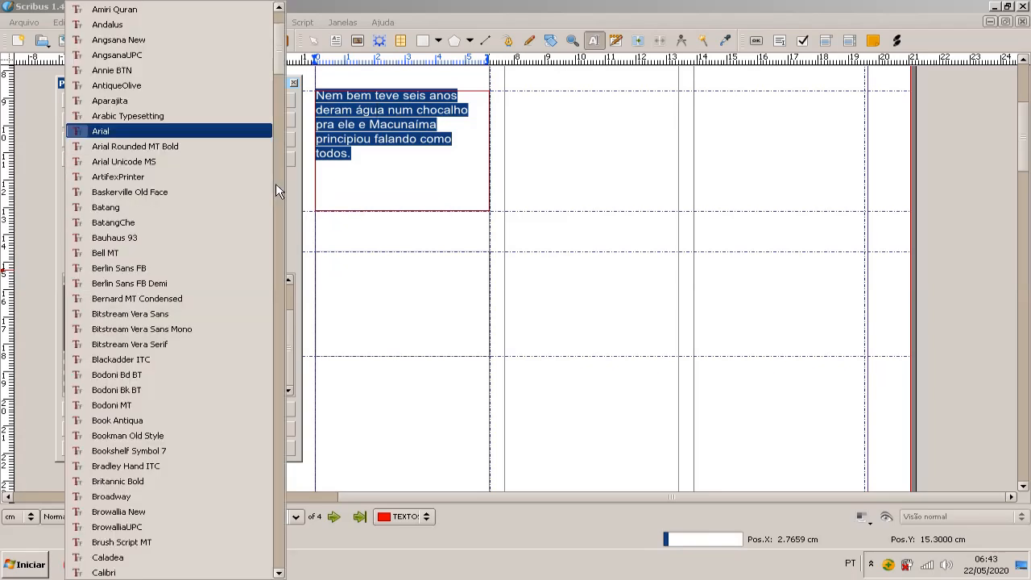
pyautogui.click(125, 256)
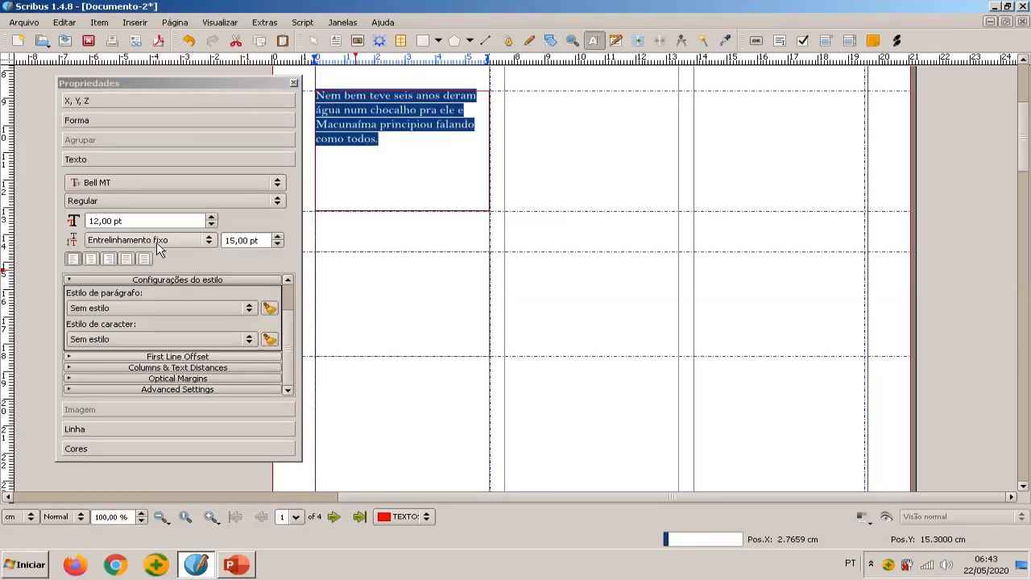
# Set the selected paragraph's font style to Bold and justify the text
pyautogui.click(278, 203)
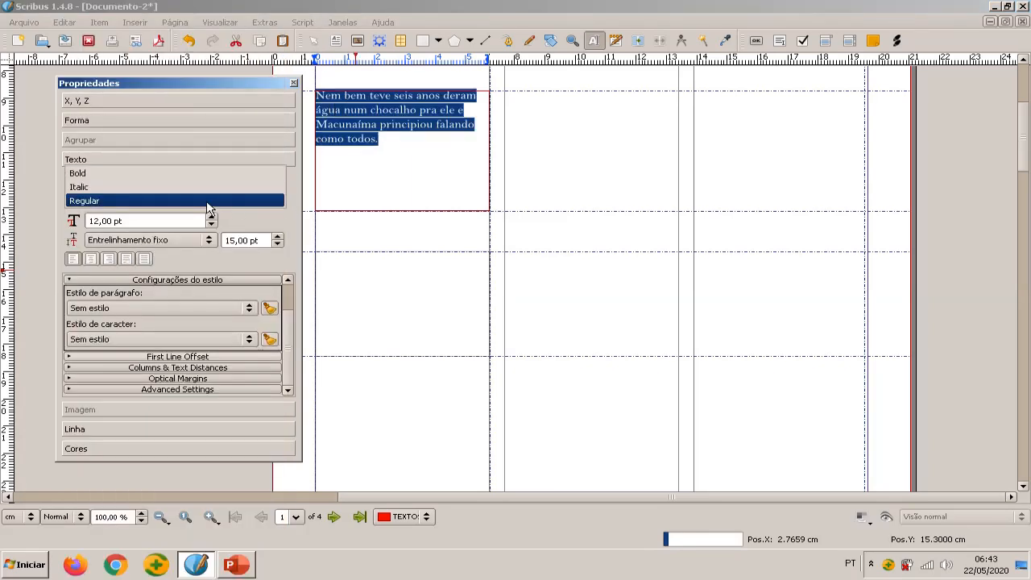
pyautogui.click(113, 168)
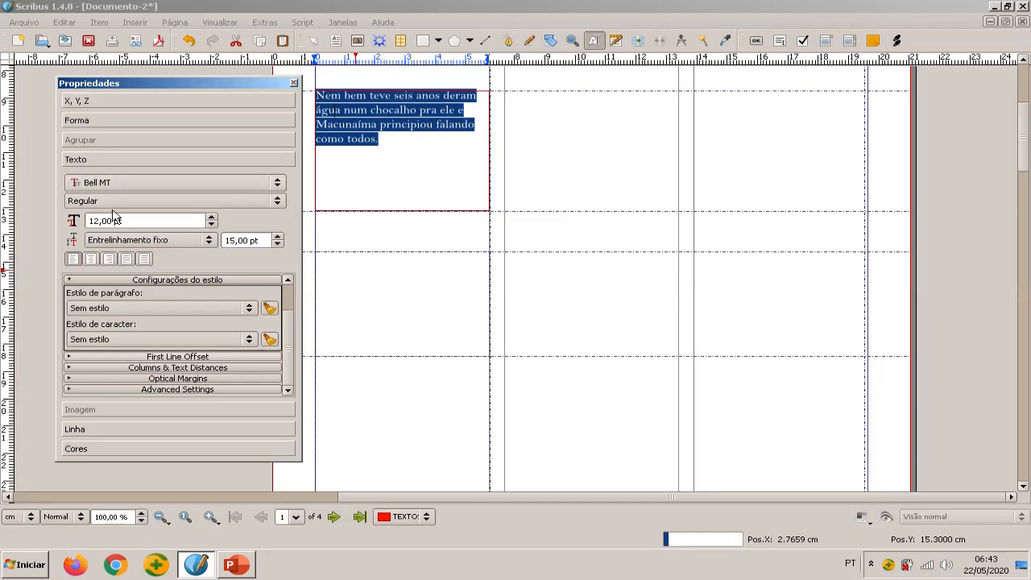
pyautogui.click(105, 202)
pyautogui.click(81, 174)
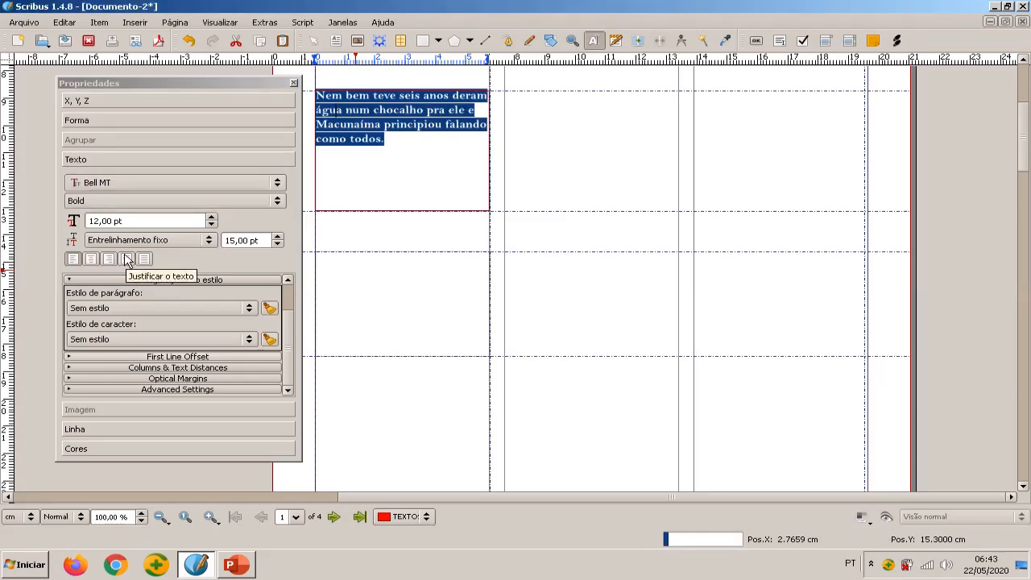
pyautogui.click(127, 260)
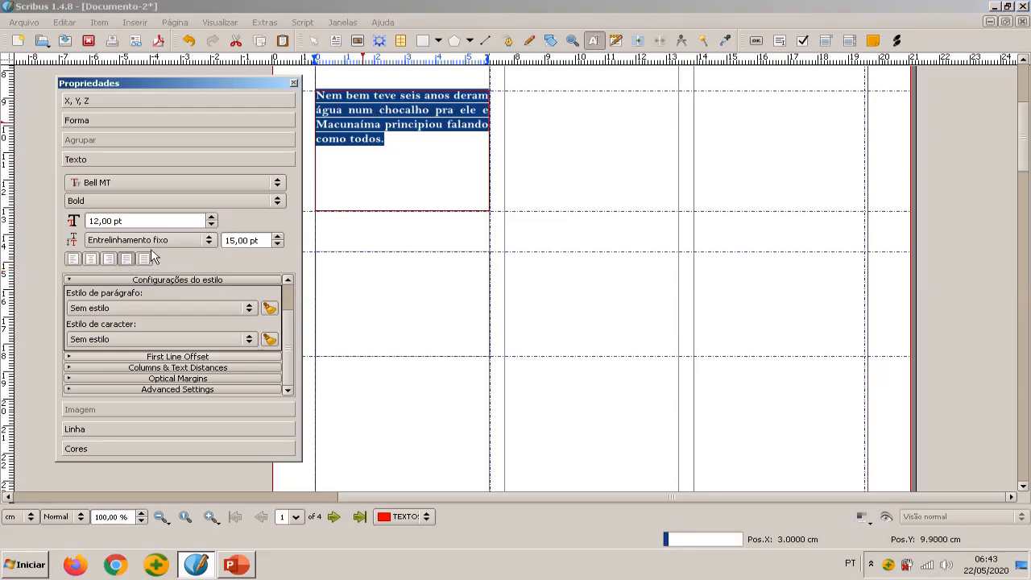
# Increase the selected paragraph's font size to 21 pt
pyautogui.click(212, 218)
pyautogui.click(212, 218)
pyautogui.click(212, 217)
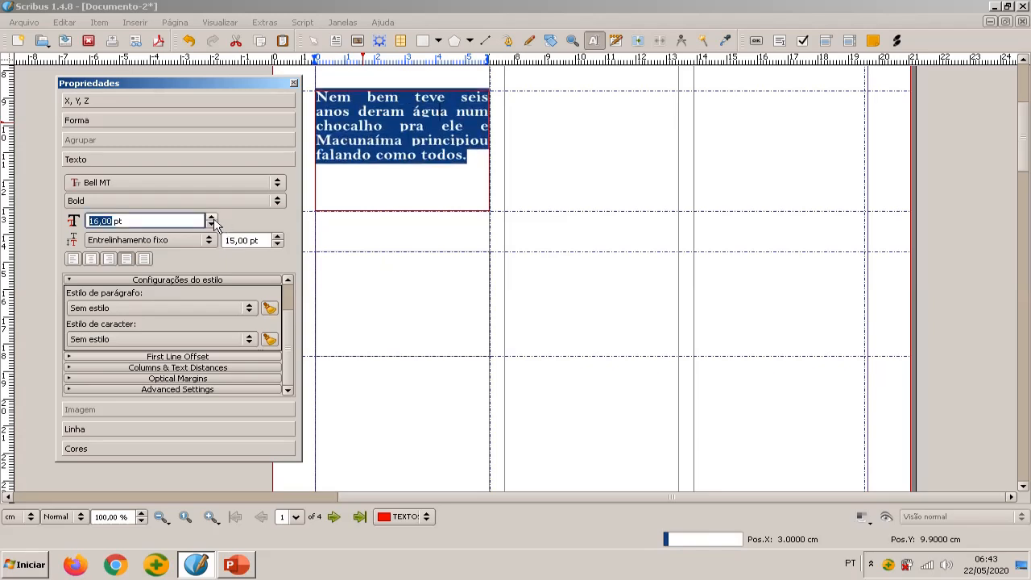
pyautogui.click(212, 217)
pyautogui.click(212, 218)
pyautogui.click(212, 218)
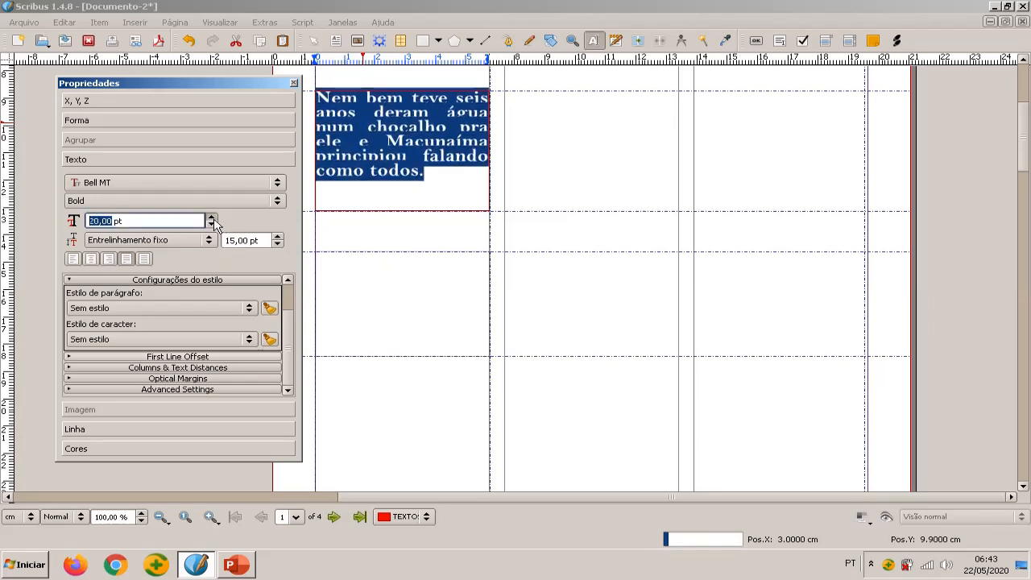
pyautogui.click(212, 217)
pyautogui.click(212, 218)
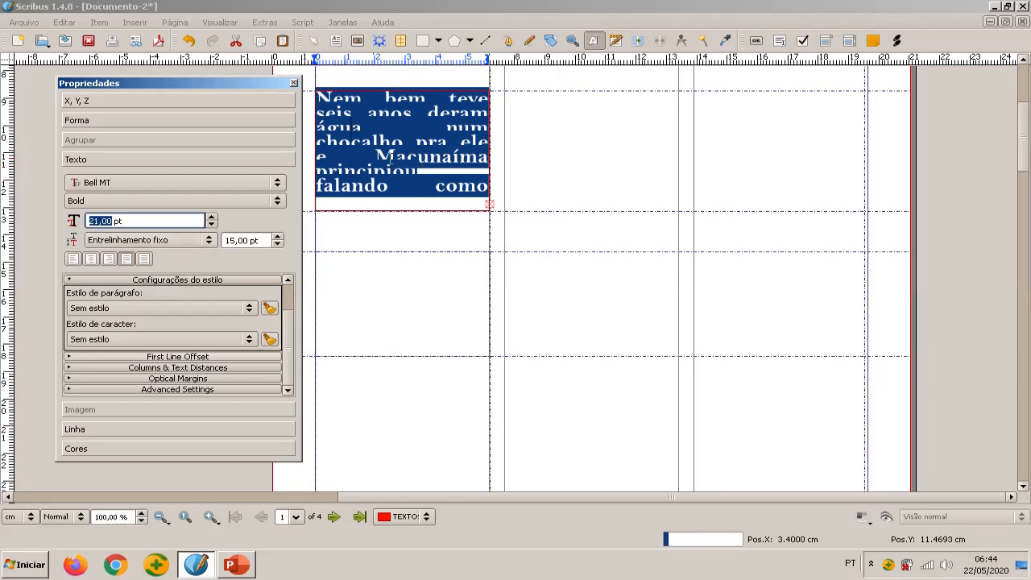
# Switch the paragraph's line spacing to Entrelinhamento automático and reduce its font size to 20 pt
pyautogui.click(212, 247)
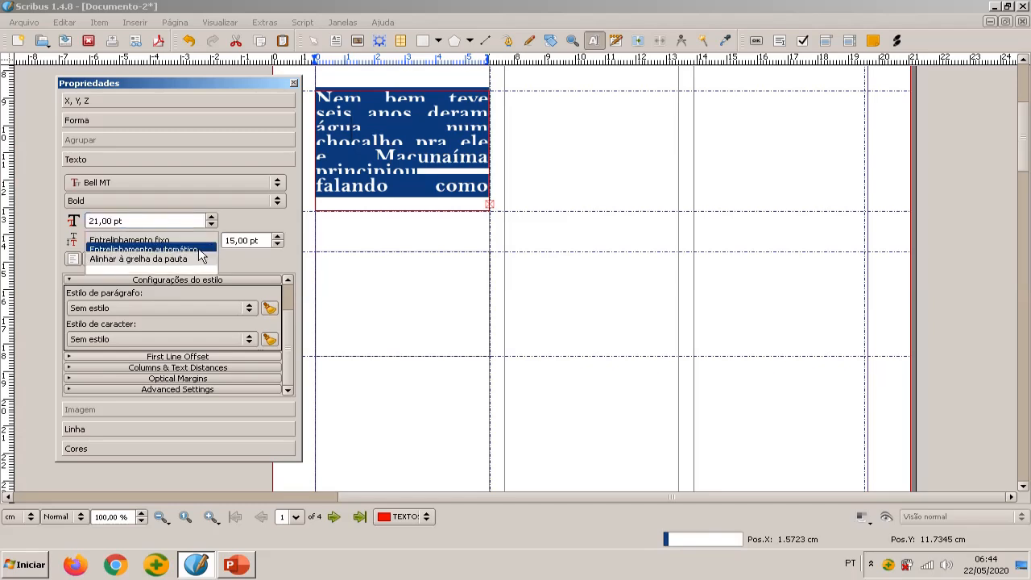
pyautogui.click(201, 250)
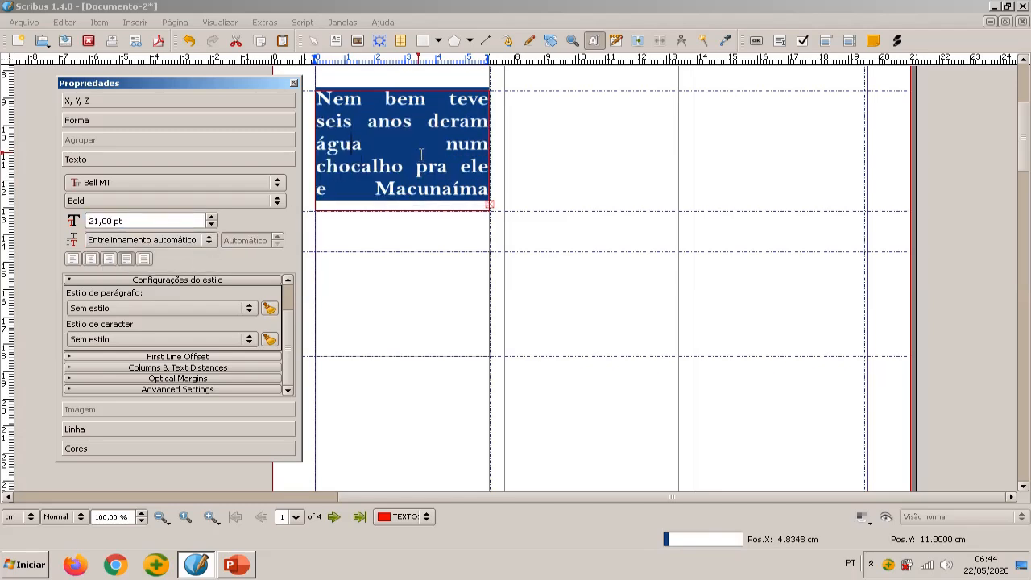
pyautogui.click(211, 230)
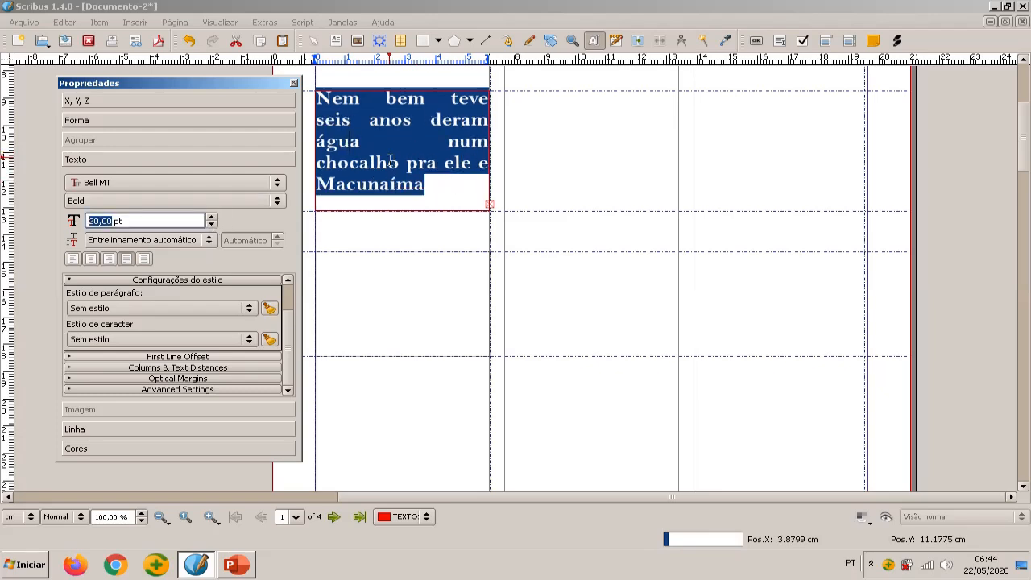
# Give the selected paragraph White text with the shadow effect and align it right
pyautogui.click(288, 280)
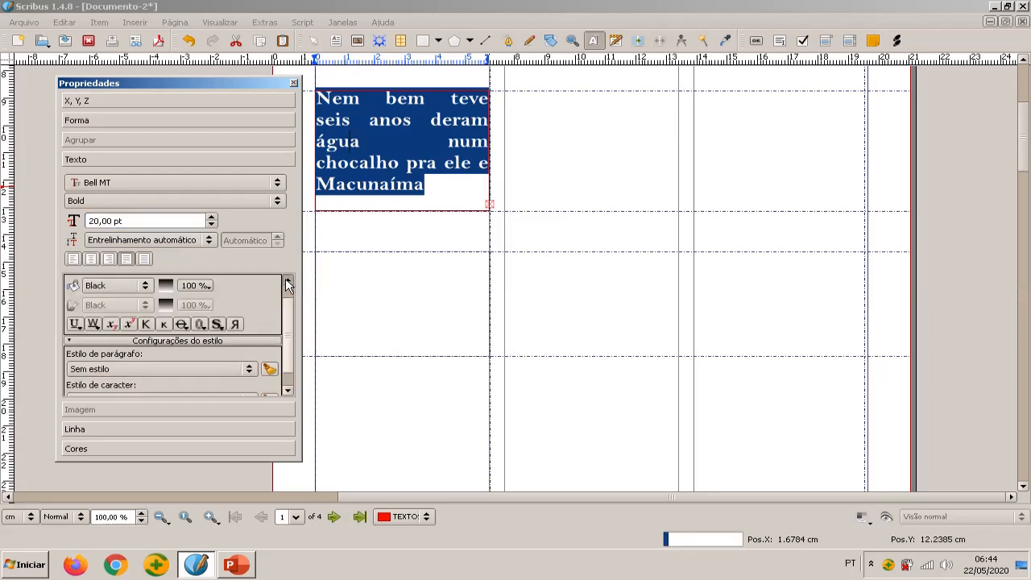
pyautogui.click(115, 298)
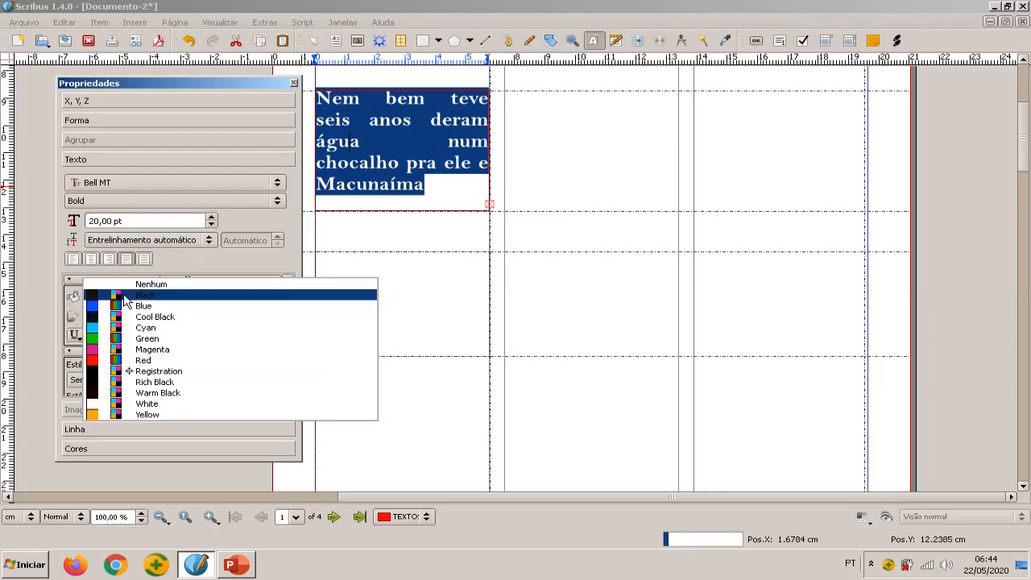
pyautogui.click(95, 411)
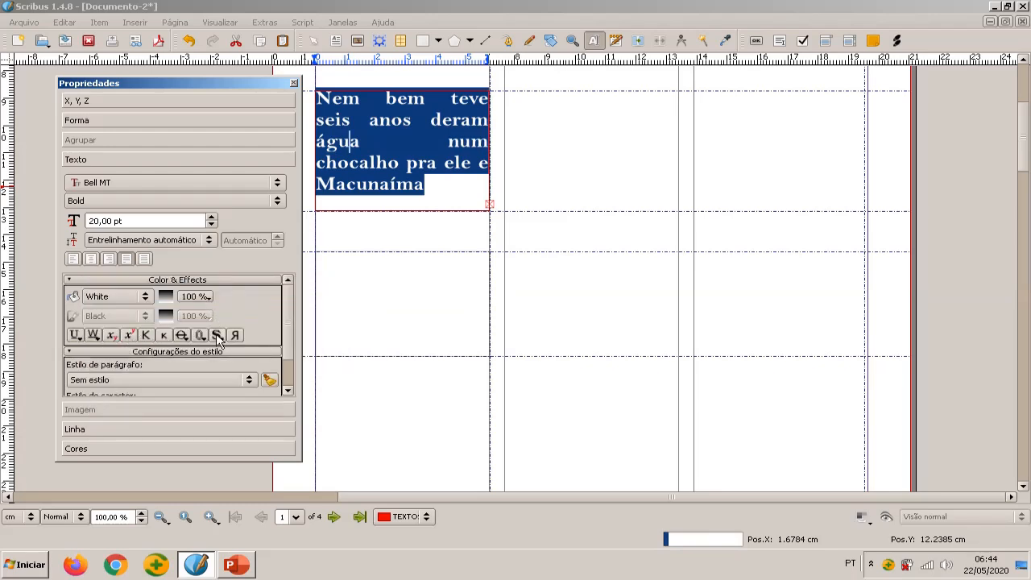
pyautogui.click(217, 336)
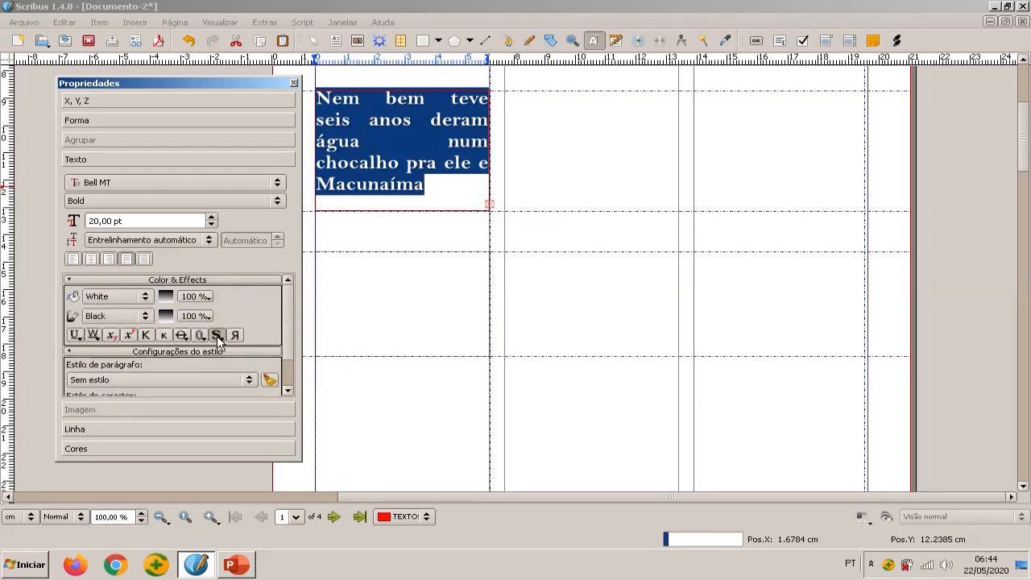
pyautogui.click(109, 259)
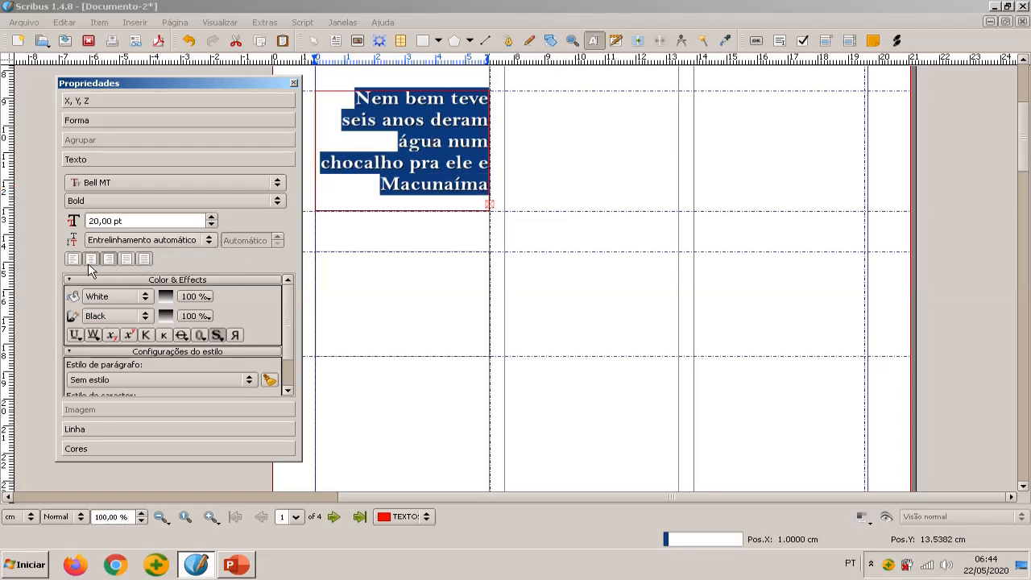
# Justify the selected white paragraph, deselect its text and close the properties window
pyautogui.click(90, 260)
pyautogui.click(125, 259)
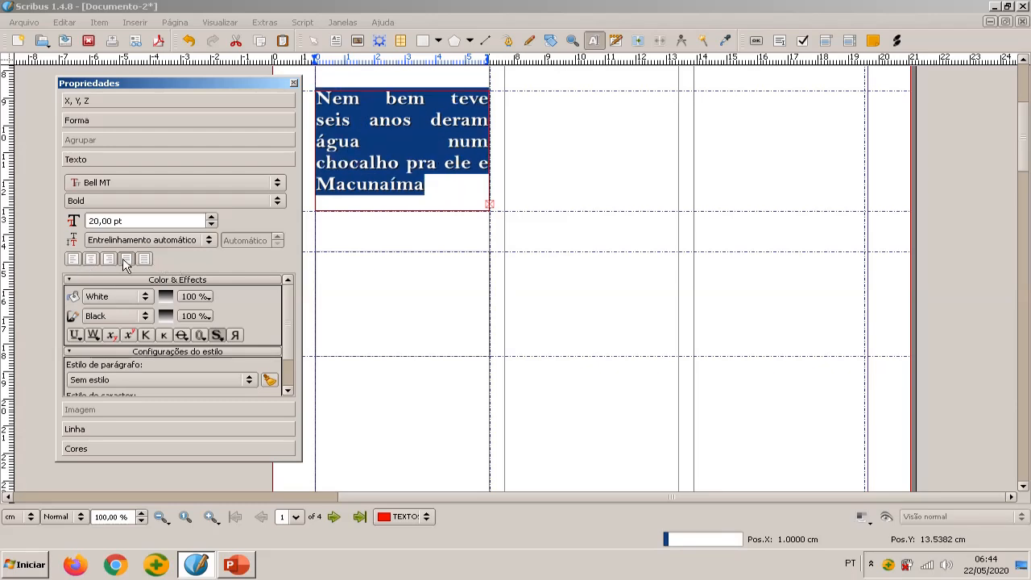
pyautogui.click(439, 157)
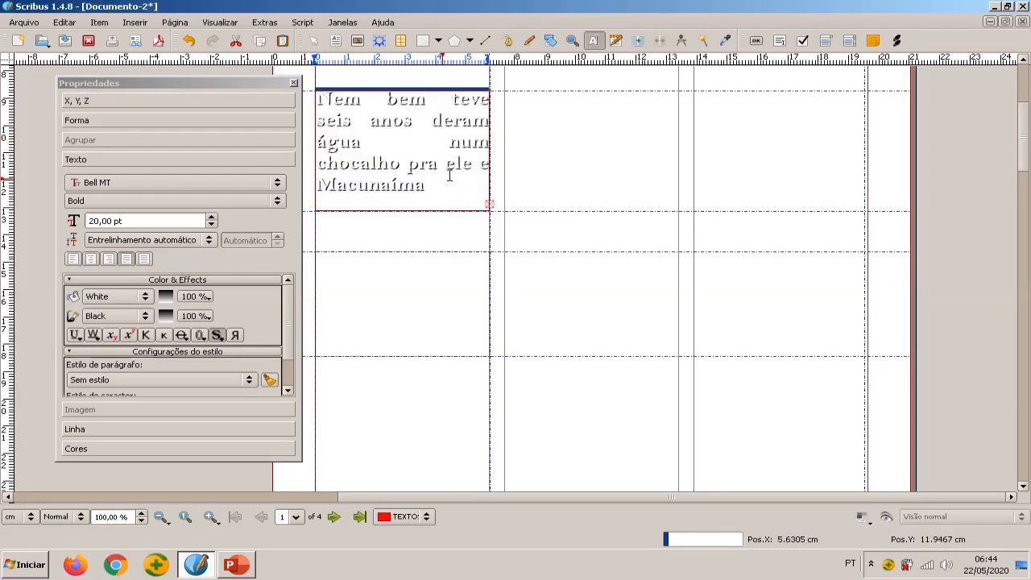
pyautogui.click(294, 83)
# Place the text cursor in the empty text frame below the paragraph in the first column
pyautogui.scroll(5, 378, 270)
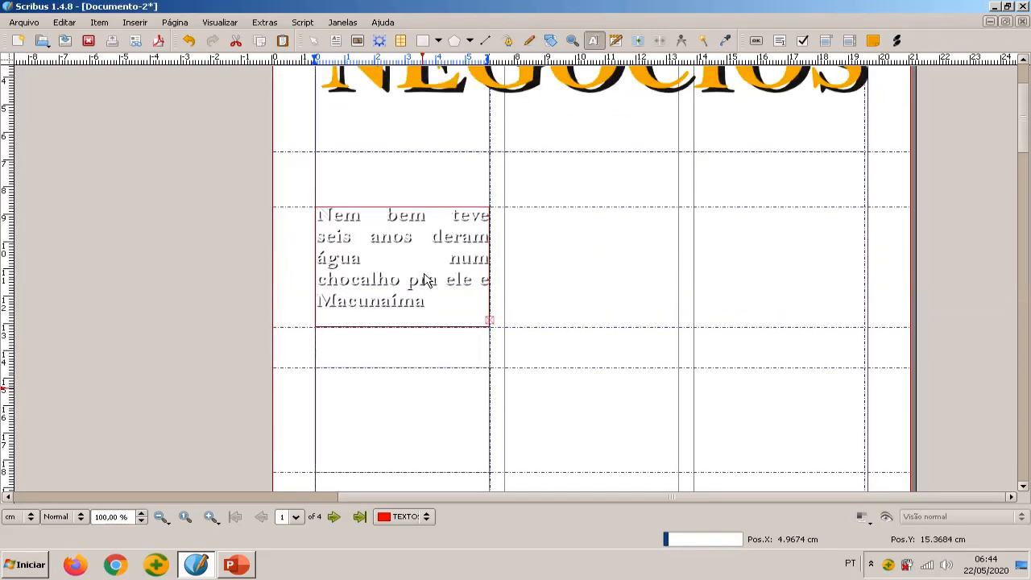
pyautogui.scroll(-3, 427, 280)
pyautogui.click(434, 364)
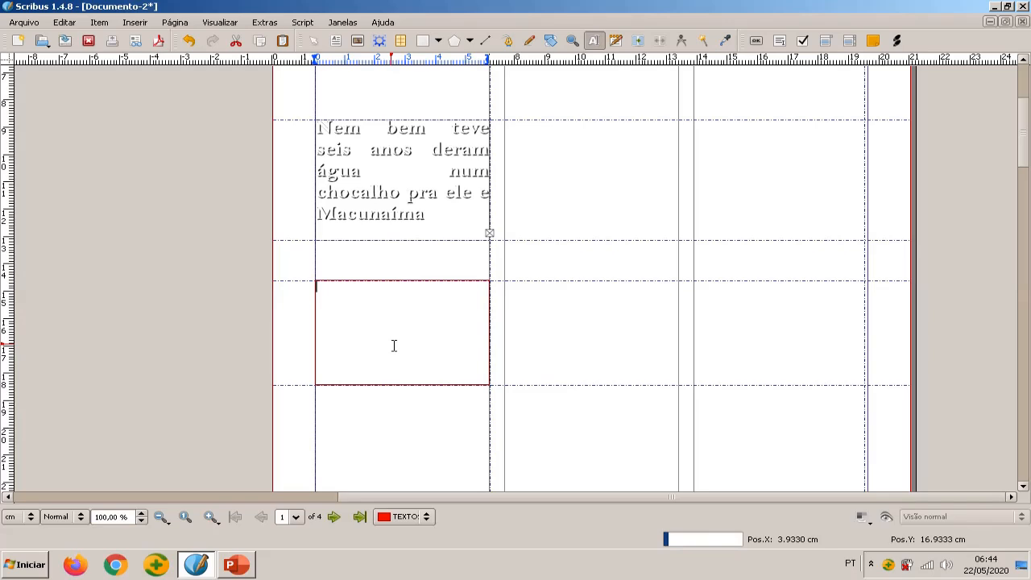
pyautogui.scroll(2, 394, 345)
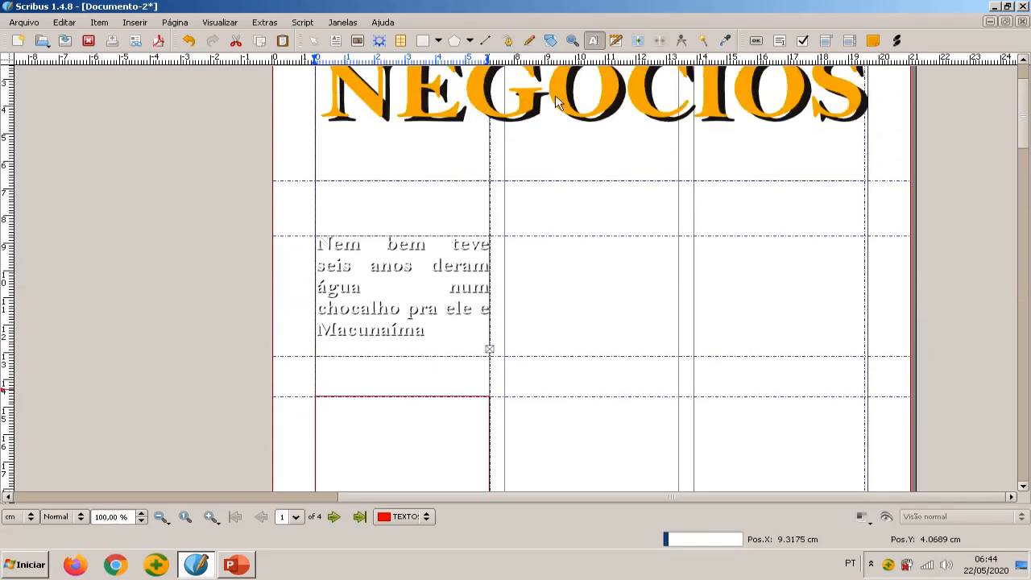
pyautogui.scroll(1, 475, 180)
pyautogui.scroll(-3, 476, 181)
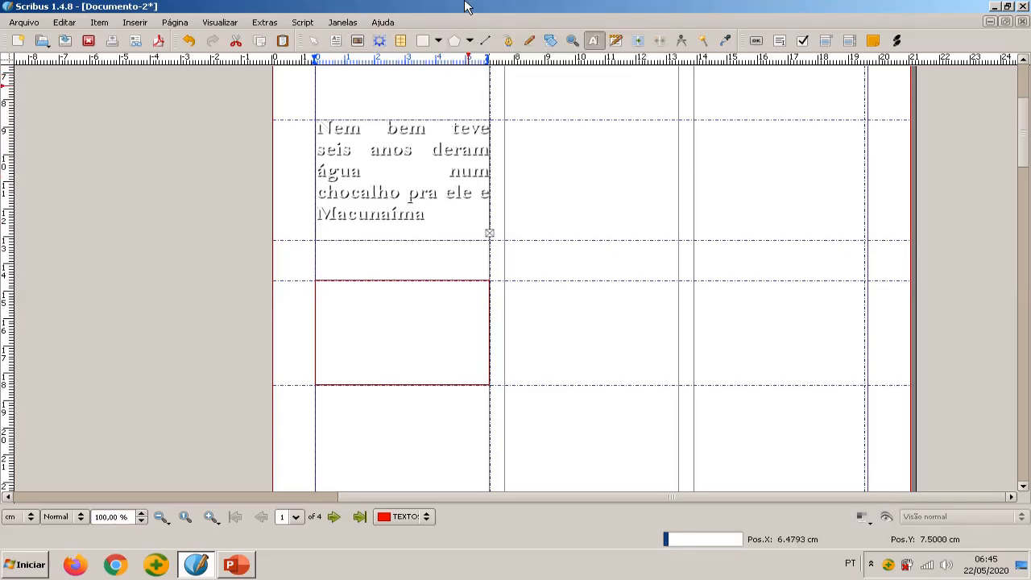
pyautogui.moveTo(445, 46)
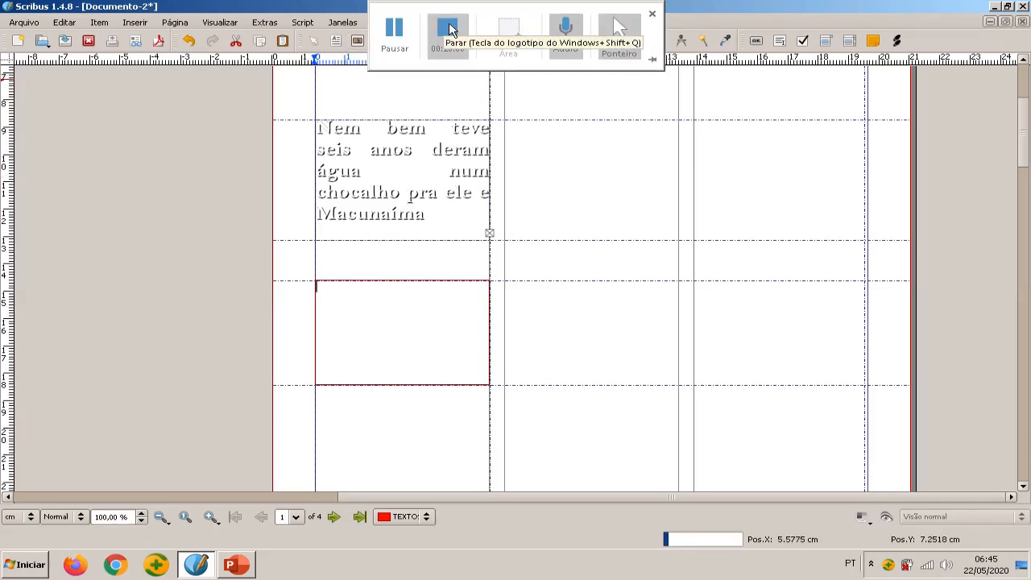